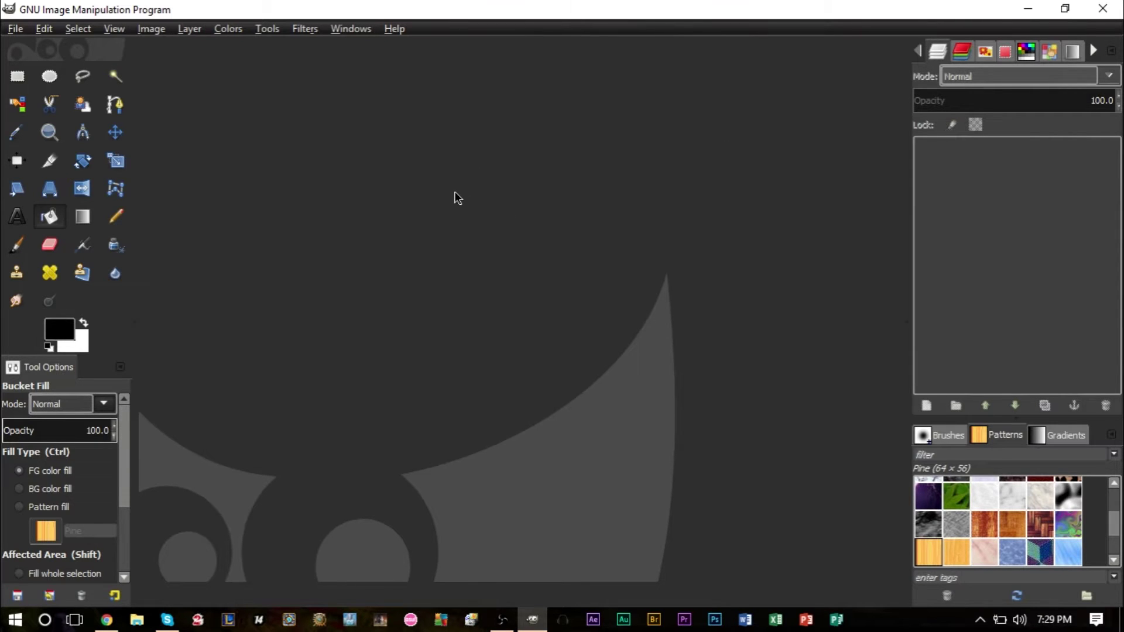
# Create a new 1280 × 720 px image and fill its background with black.
pyautogui.click(15, 29)
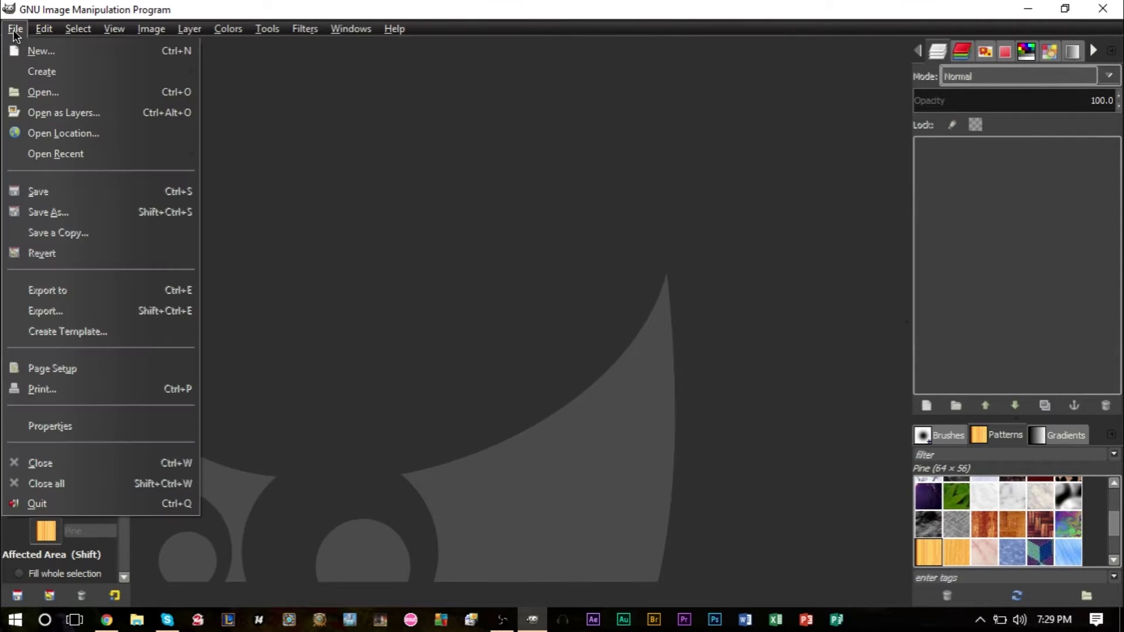
pyautogui.click(33, 55)
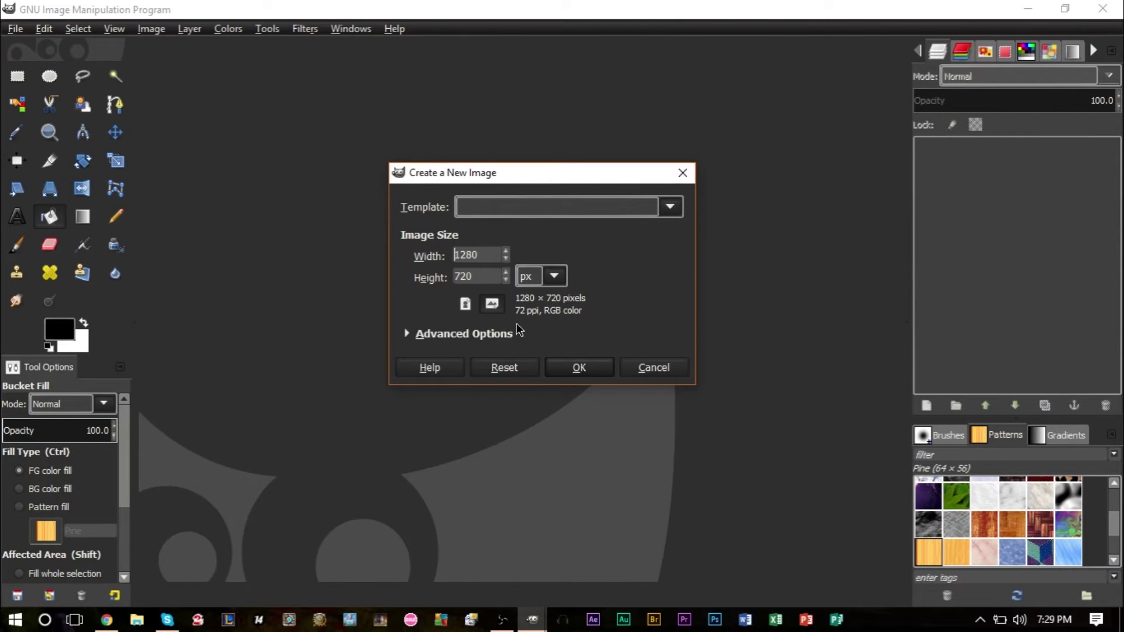
pyautogui.click(593, 367)
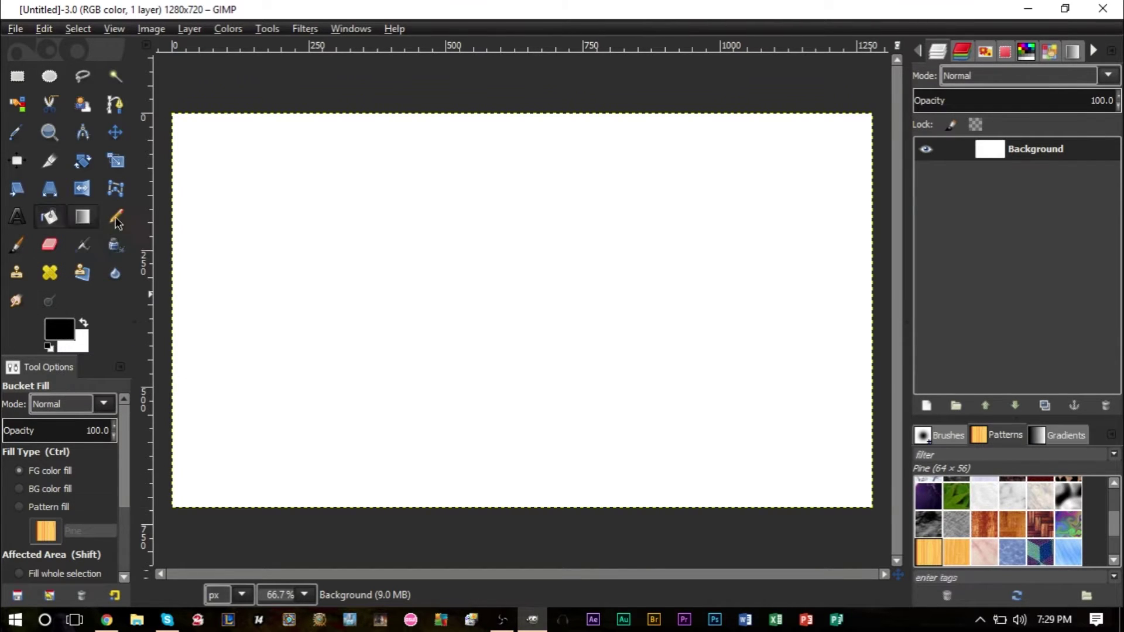
pyautogui.click(404, 231)
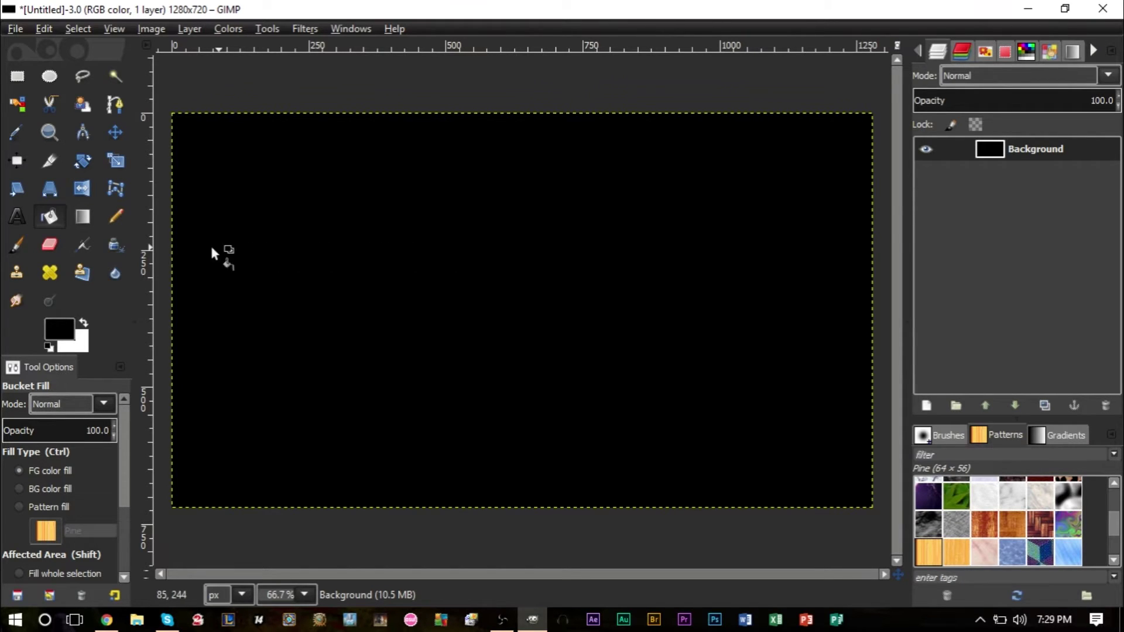
# Add the text "greatest" in Verdana Bold near the middle of the canvas.
pyautogui.click(23, 220)
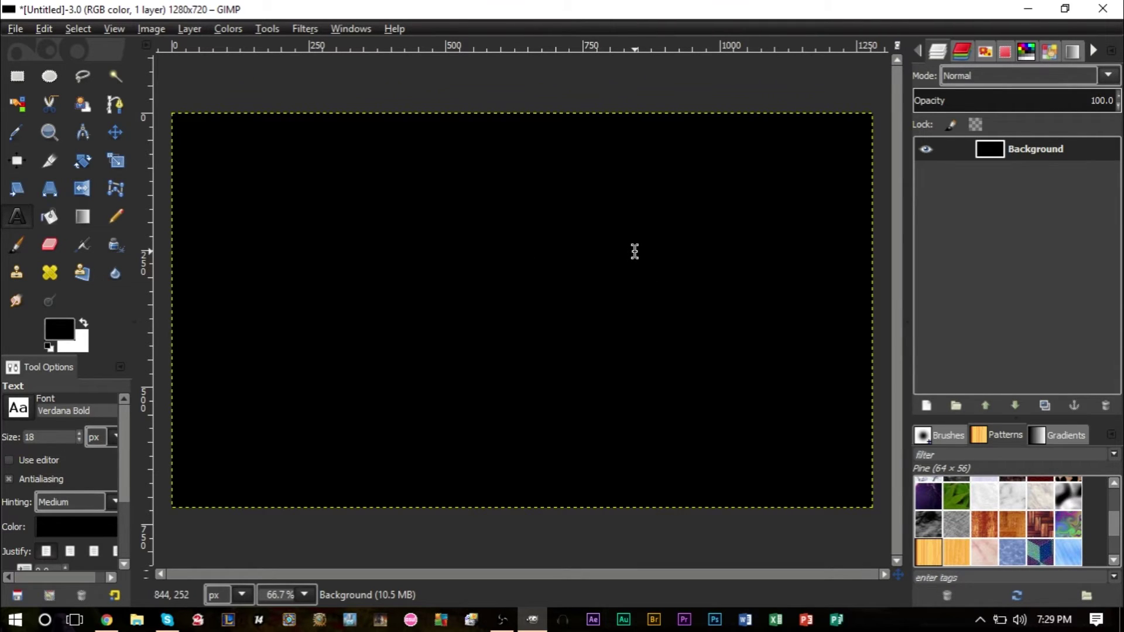
pyautogui.click(436, 284)
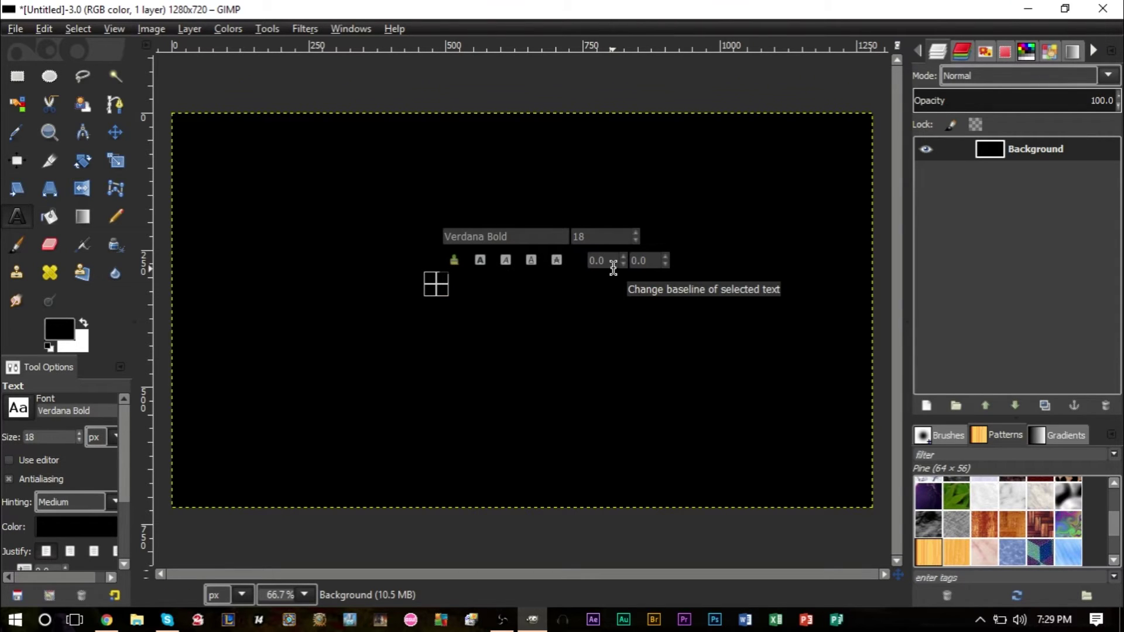
pyautogui.write('grea')
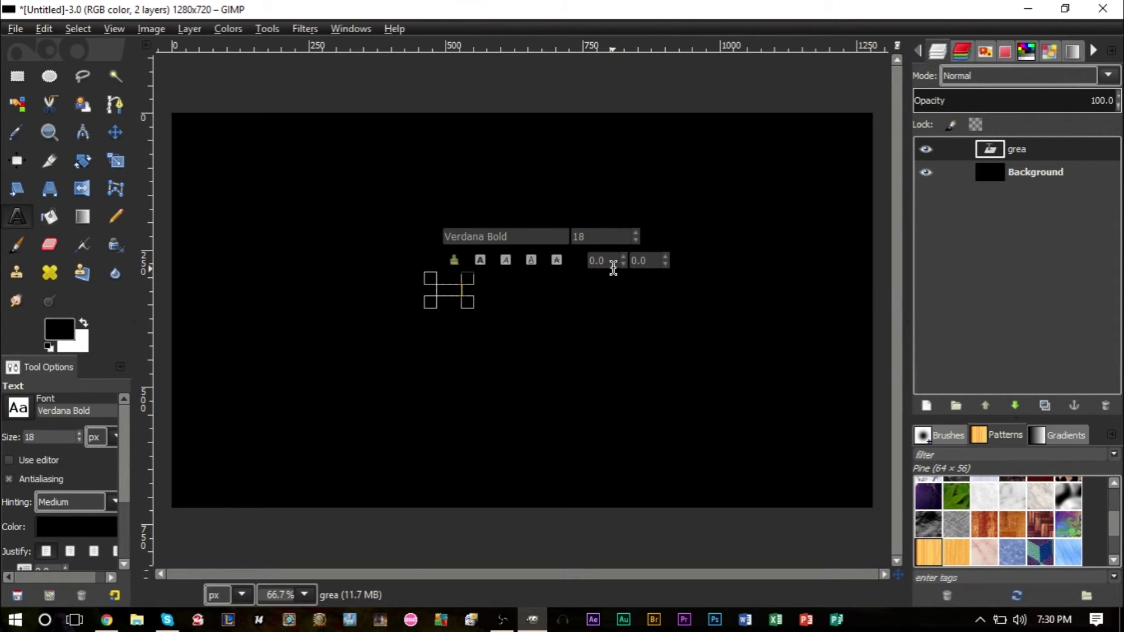
pyautogui.write('test')
# Change the colour of the whole "greatest" text to white.
pyautogui.hotkey('ctrl', 'a')
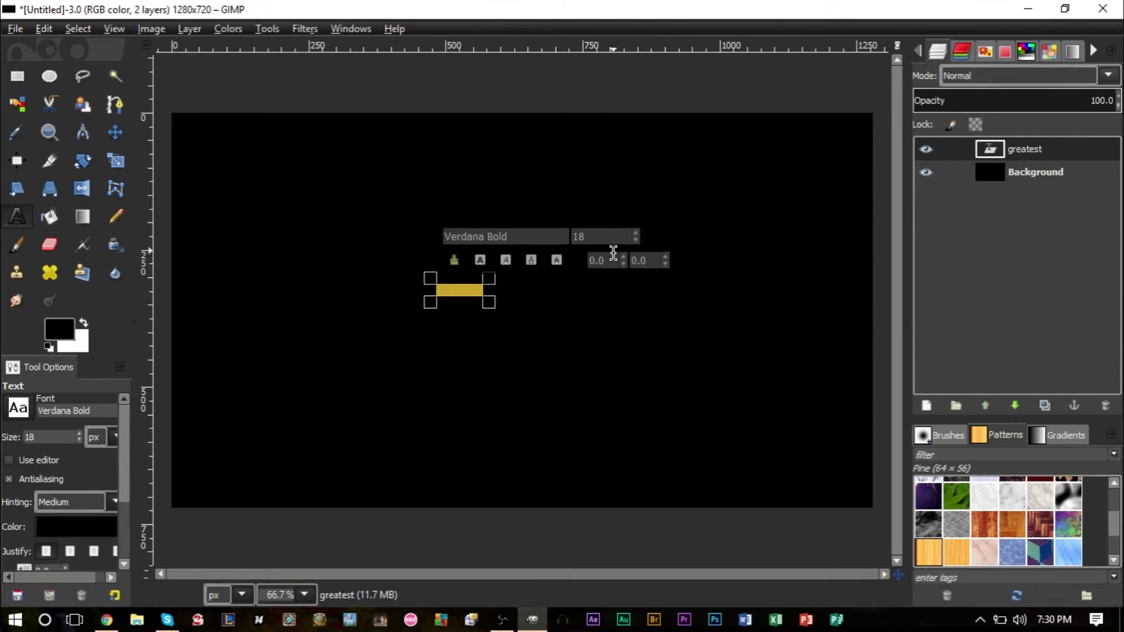
pyautogui.click(52, 529)
pyautogui.click(139, 163)
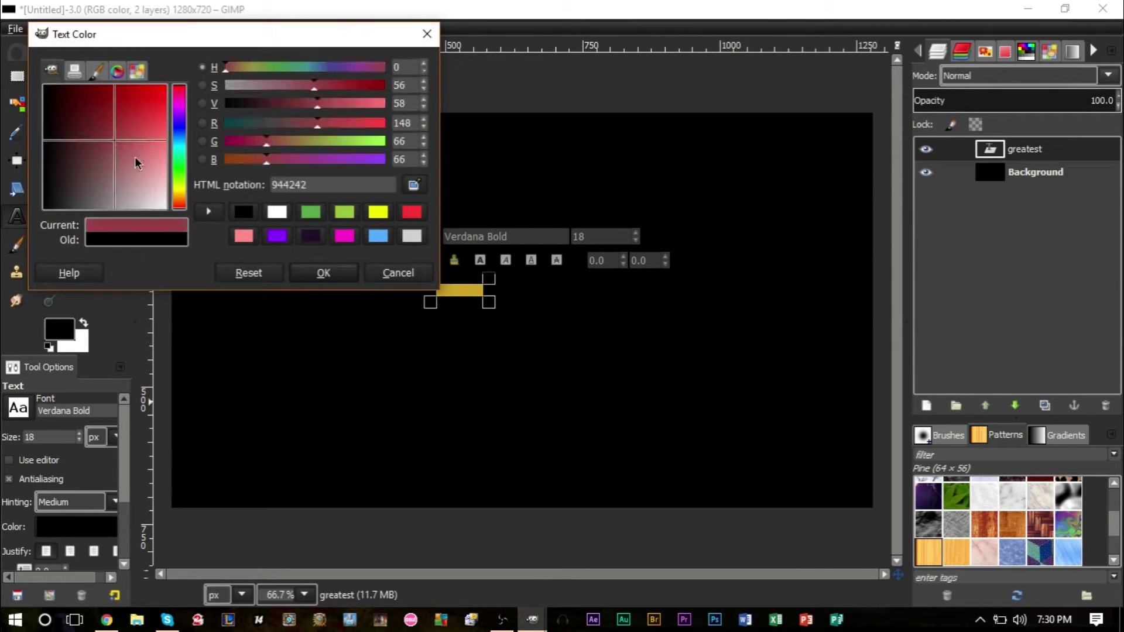
pyautogui.click(47, 40)
pyautogui.click(320, 269)
# Replace the text with "GREATEST" in capital letters.
pyautogui.scroll(5, 427, 309)
pyautogui.click(435, 266)
pyautogui.hotkey('ctrl', 'a')
pyautogui.write('GREATES')
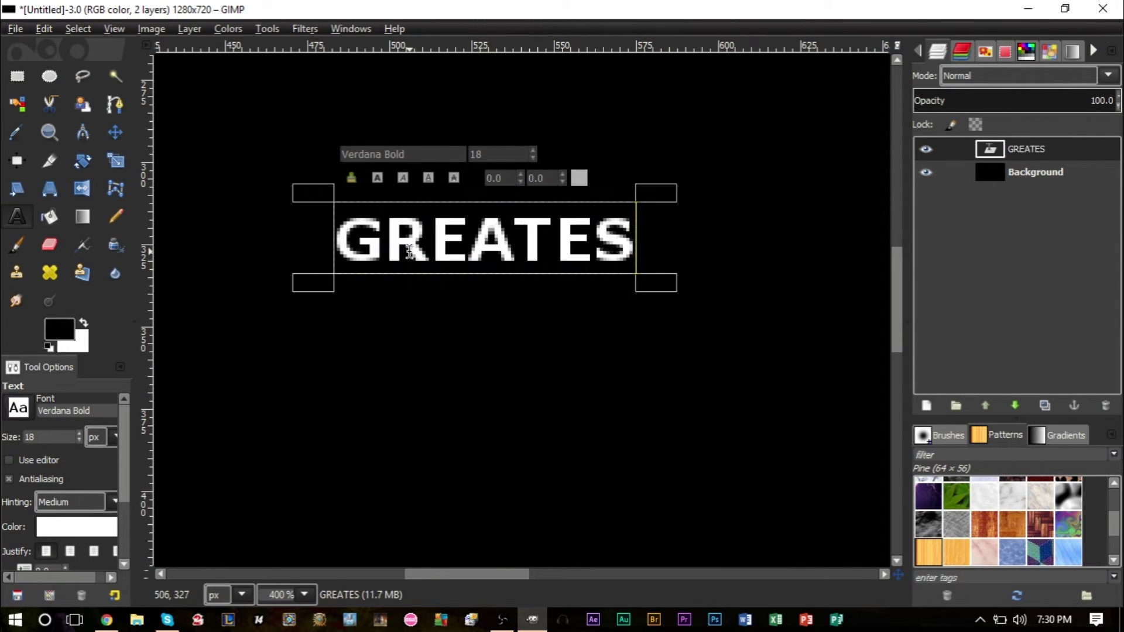
pyautogui.write('T')
# Set the font size of the whole word GREATEST to 65 px.
pyautogui.click(464, 242)
pyautogui.hotkey('ctrl', 'a')
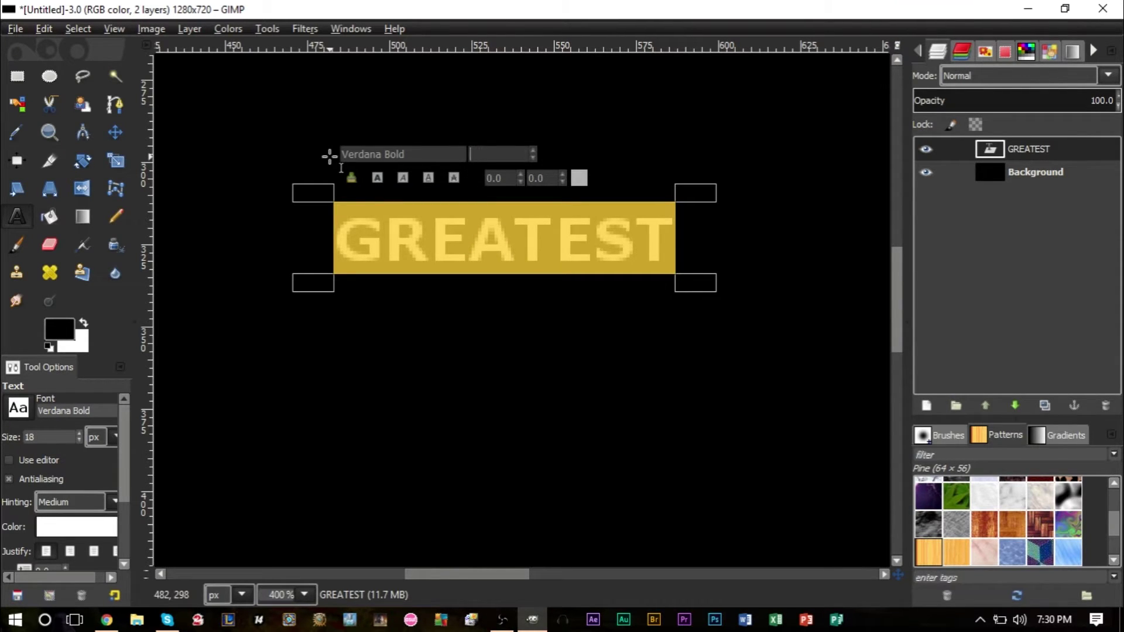
pyautogui.write('65')
pyautogui.press('Return')
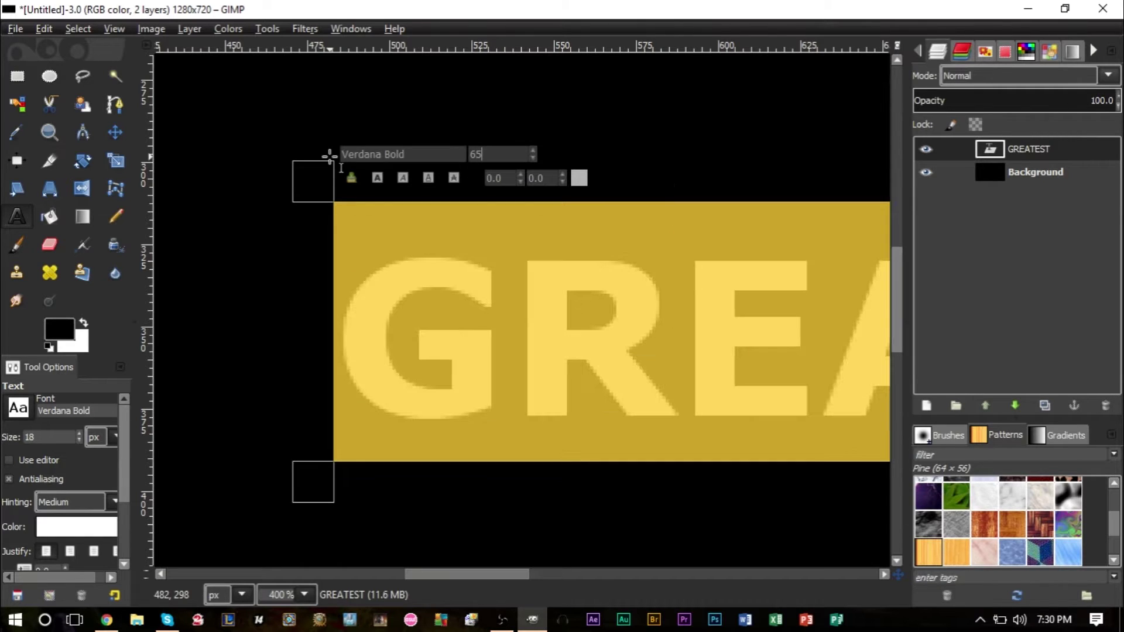
pyautogui.scroll(-8, 329, 155)
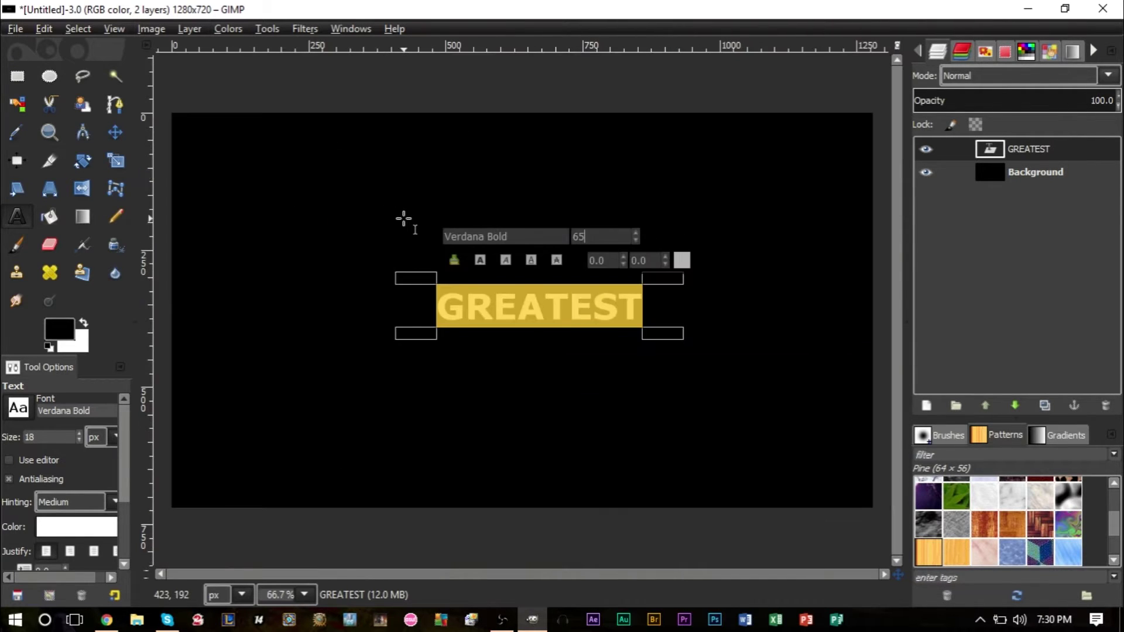
pyautogui.scroll(1, 403, 219)
pyautogui.click(26, 78)
pyautogui.moveTo(230, 224); pyautogui.dragTo(824, 383)
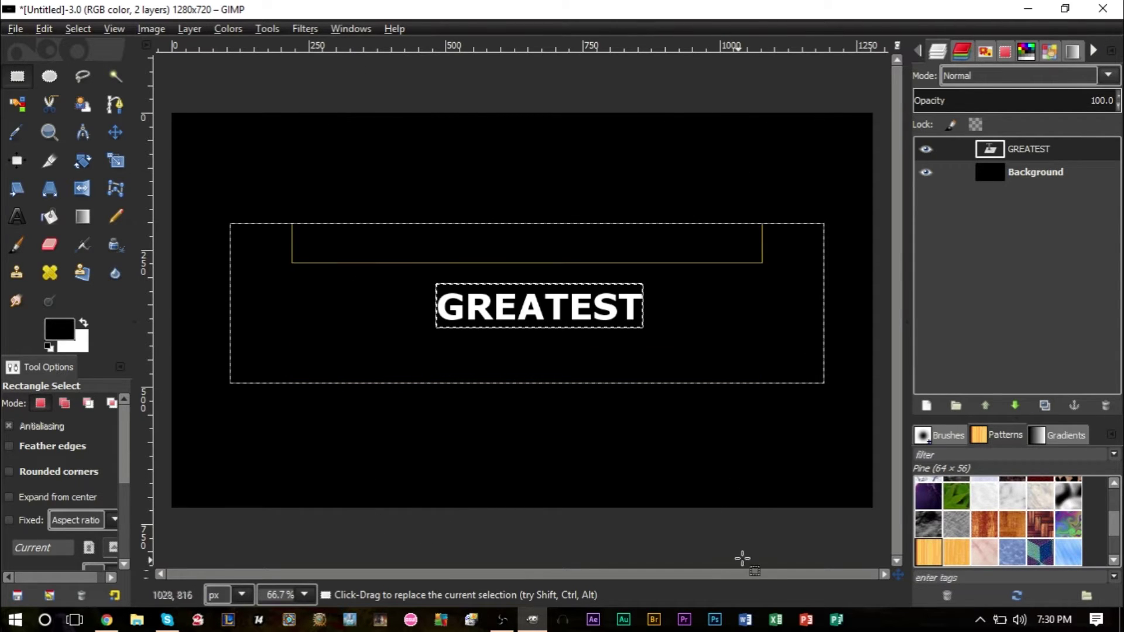
pyautogui.moveTo(261, 311); pyautogui.dragTo(382, 308)
pyautogui.moveTo(792, 314); pyautogui.dragTo(716, 330)
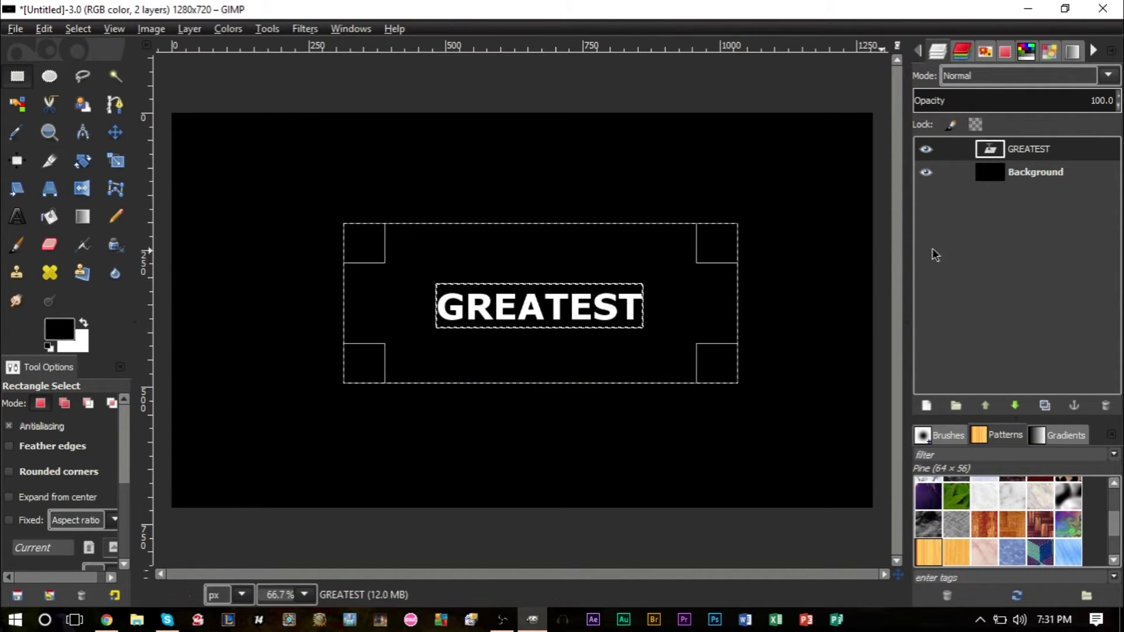
pyautogui.click(778, 265)
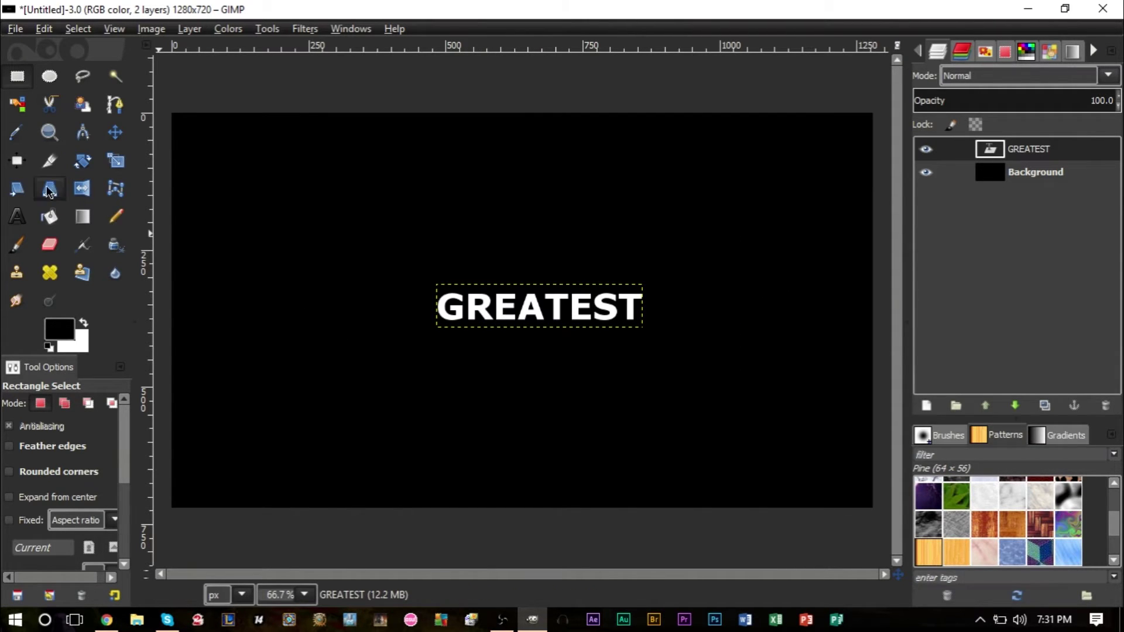
# Add a separate text layer reading "THE" just left of the word GREATEST.
pyautogui.click(17, 216)
pyautogui.press('1')
pyautogui.press('2')
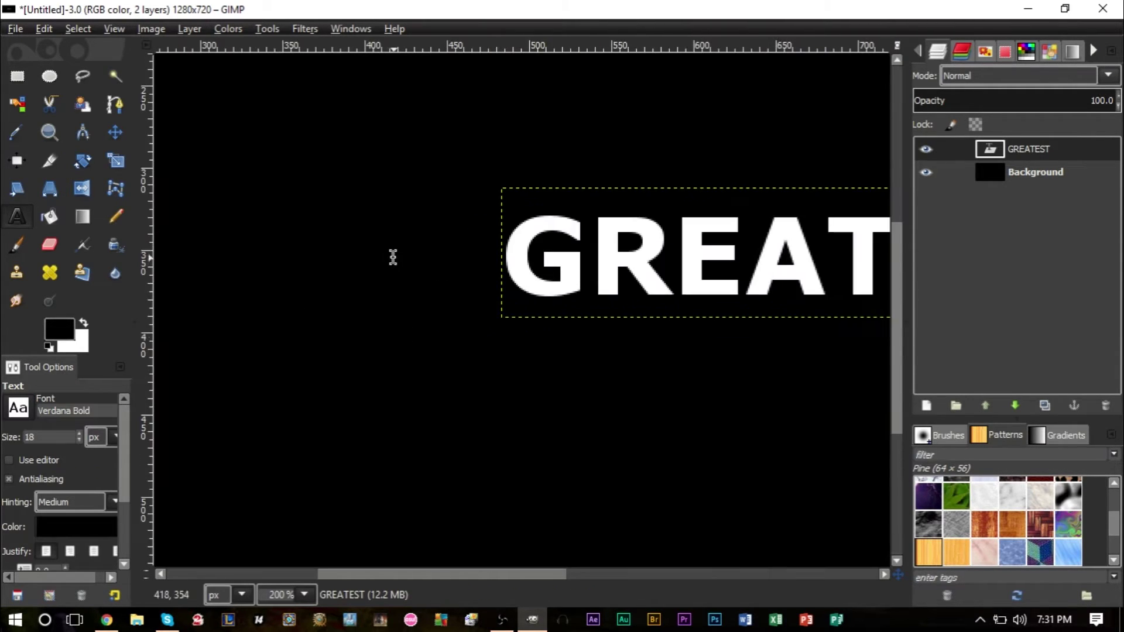
pyautogui.click(296, 266)
pyautogui.write('THE')
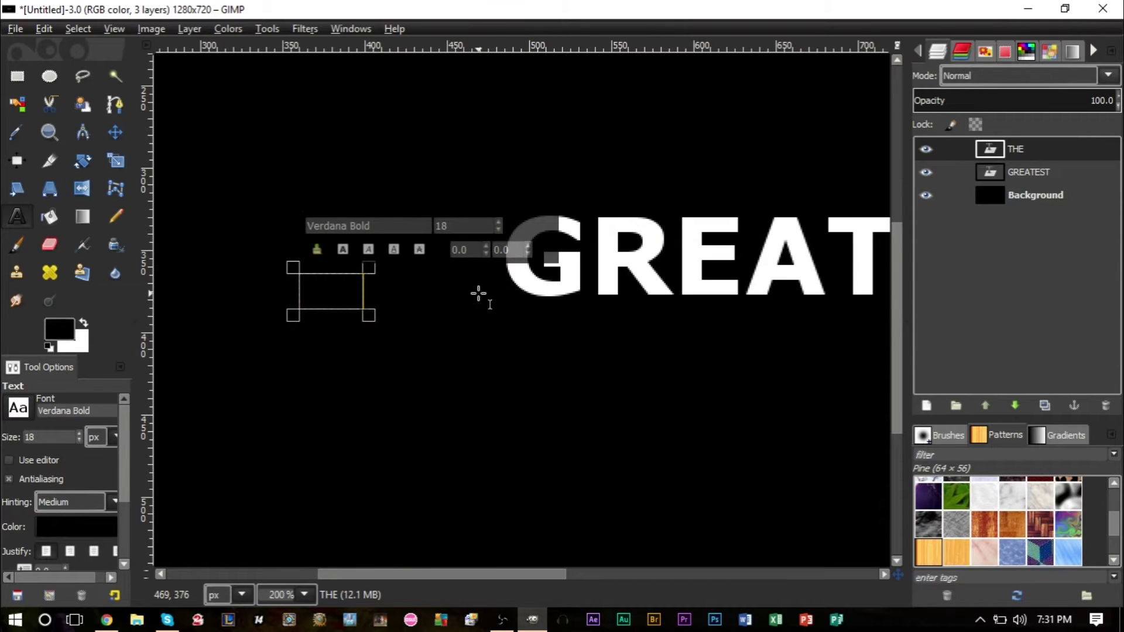
# Change the colour of the word THE to white.
pyautogui.hotkey('ctrl', 'a')
pyautogui.click(102, 527)
pyautogui.moveTo(141, 193); pyautogui.dragTo(42, 49)
pyautogui.click(331, 281)
# Set the font size of the whole word THE to 45 px.
pyautogui.click(334, 299)
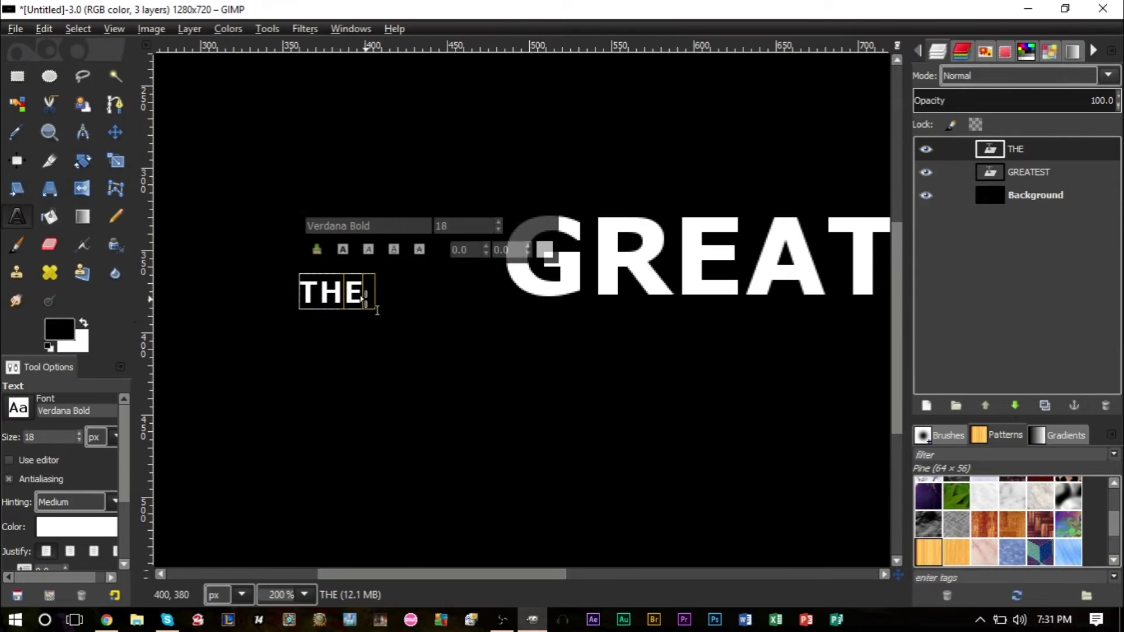
pyautogui.hotkey('ctrl', 'a')
pyautogui.click(454, 225)
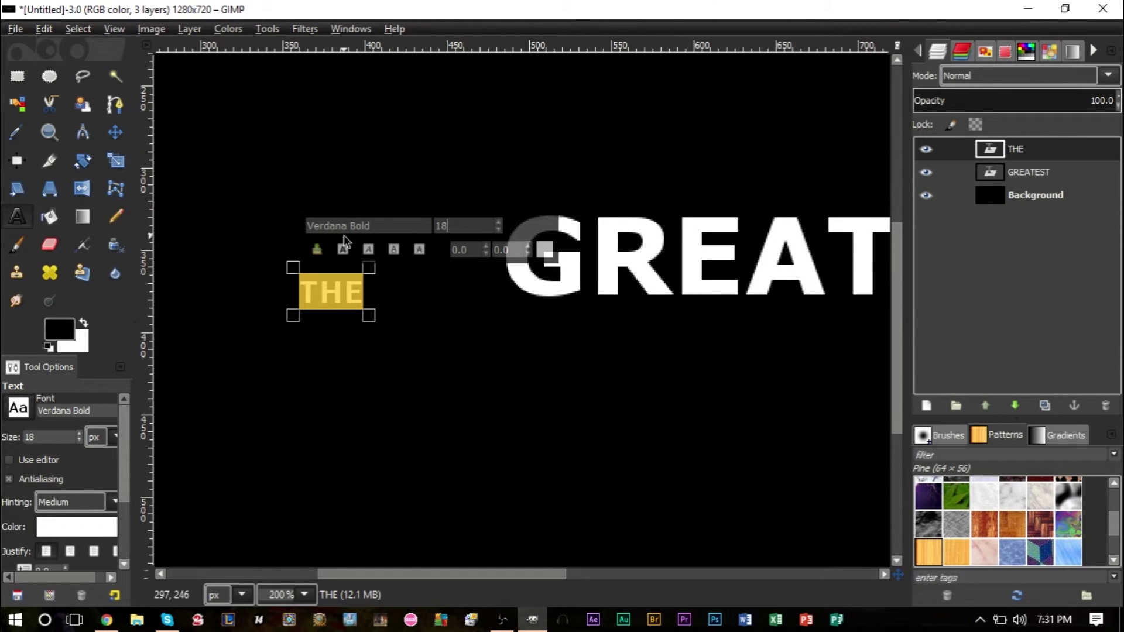
pyautogui.press('BackSpace')
pyautogui.write('45')
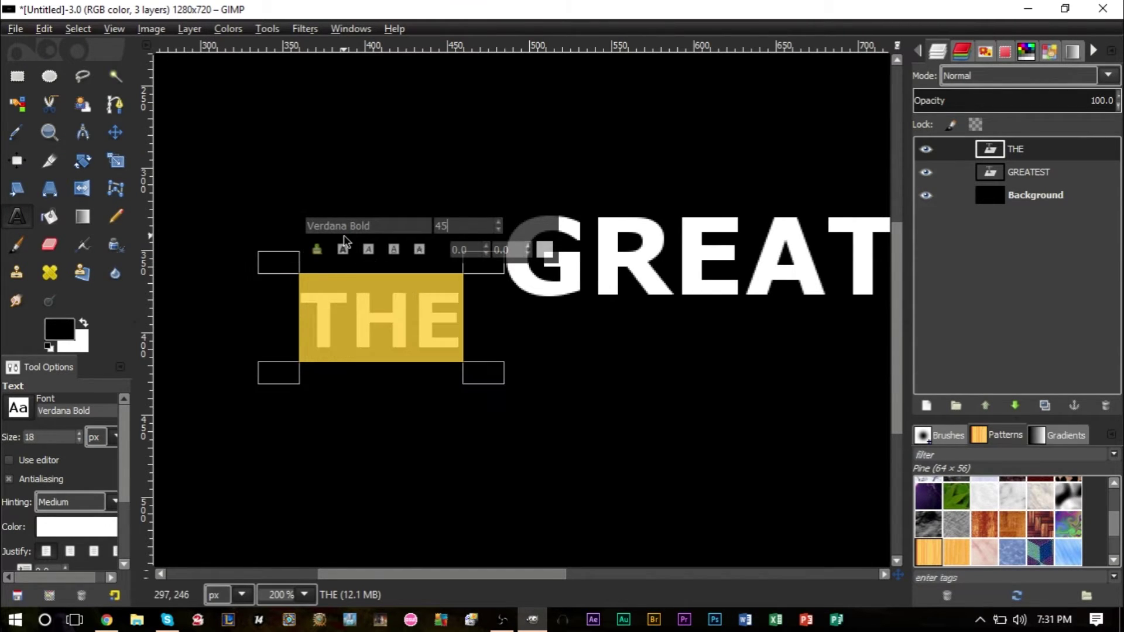
# Move THE directly beside the left end of GREATEST and place a horizontal guide along its baseline.
pyautogui.click(117, 133)
pyautogui.moveTo(399, 335); pyautogui.dragTo(439, 271)
pyautogui.moveTo(454, 48); pyautogui.dragTo(429, 271)
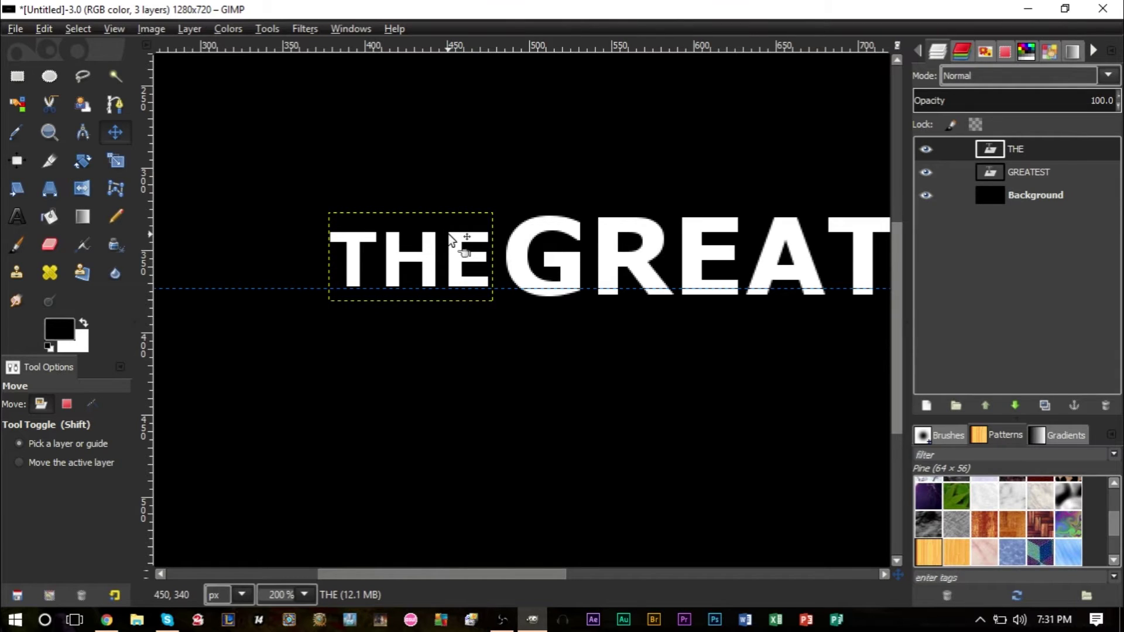
pyautogui.scroll(-3, 448, 234)
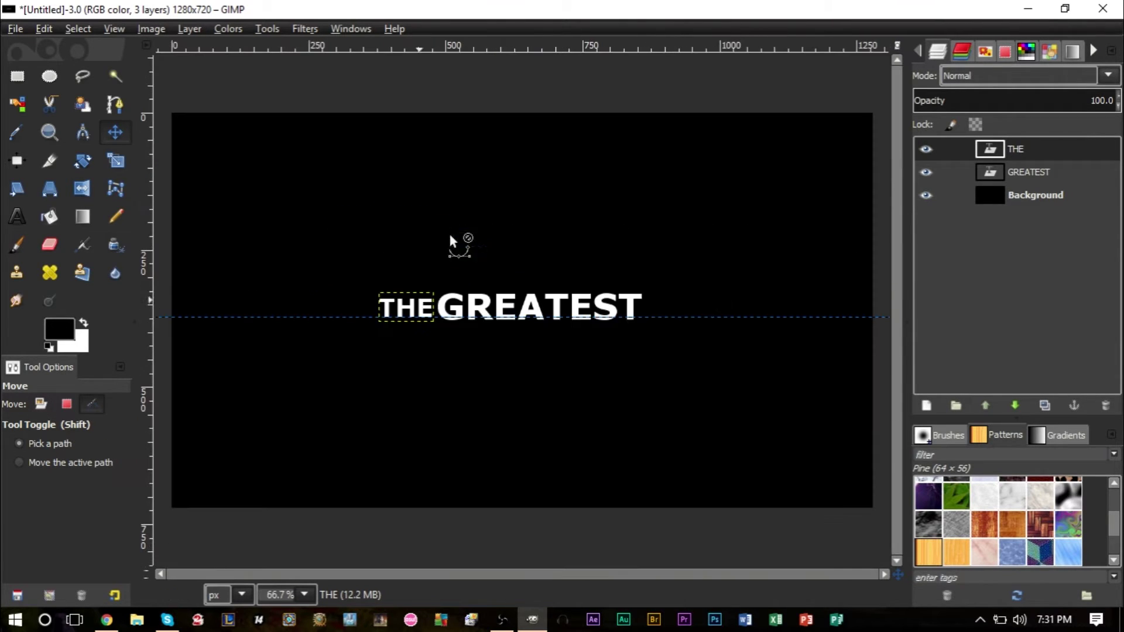
# Add a separate text layer reading "FILM" just right of the word GREATEST.
pyautogui.scroll(3, 617, 297)
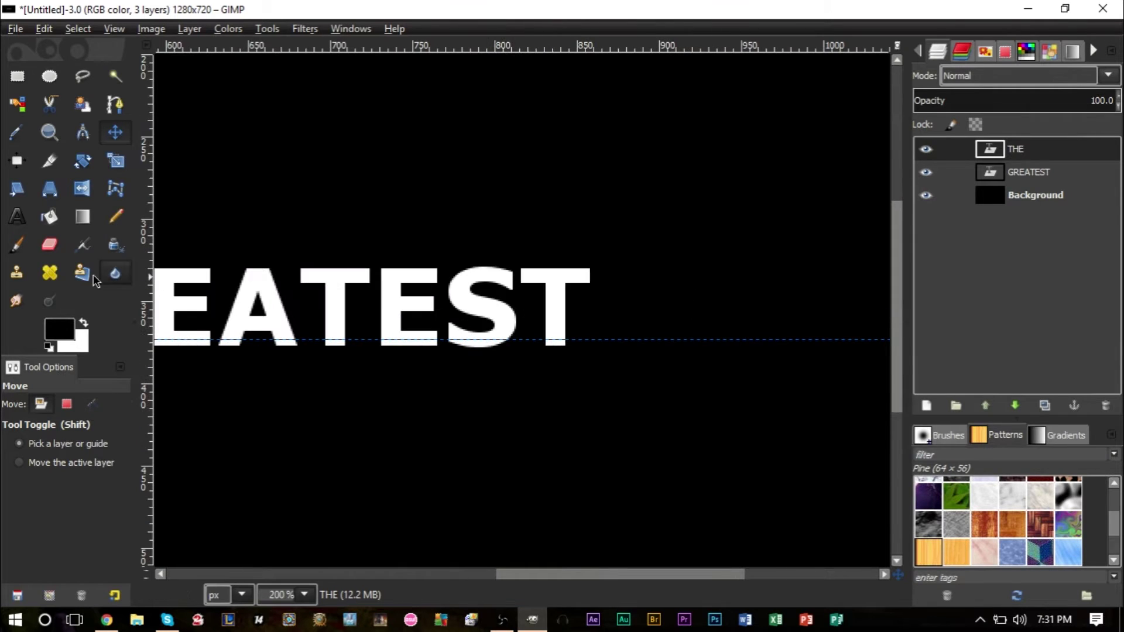
pyautogui.click(17, 188)
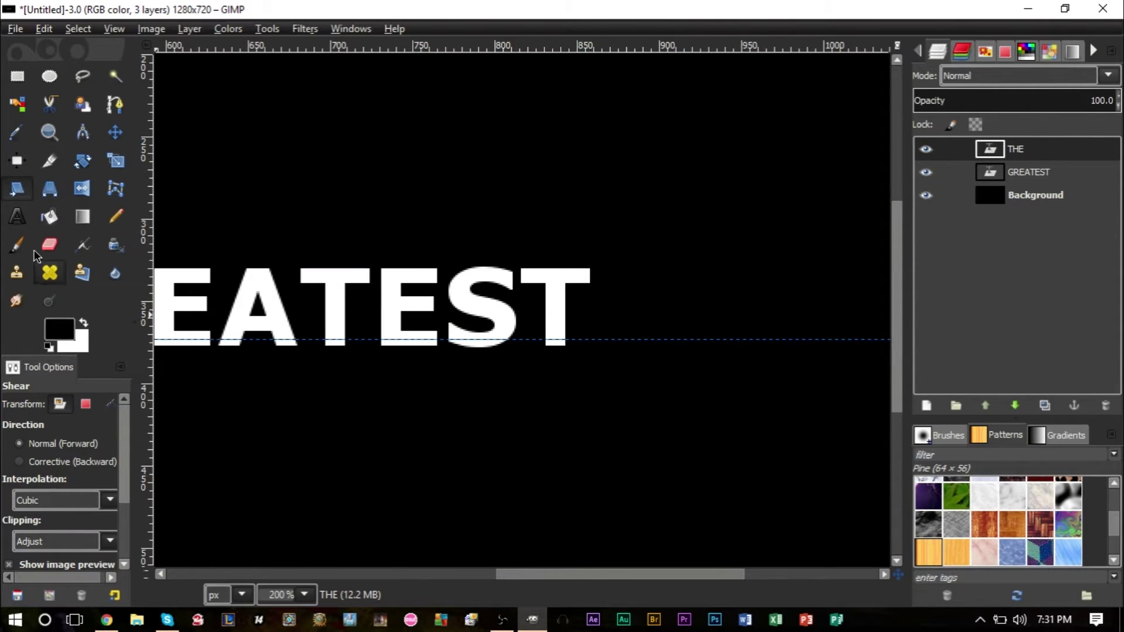
pyautogui.click(17, 216)
pyautogui.click(628, 330)
pyautogui.write('f')
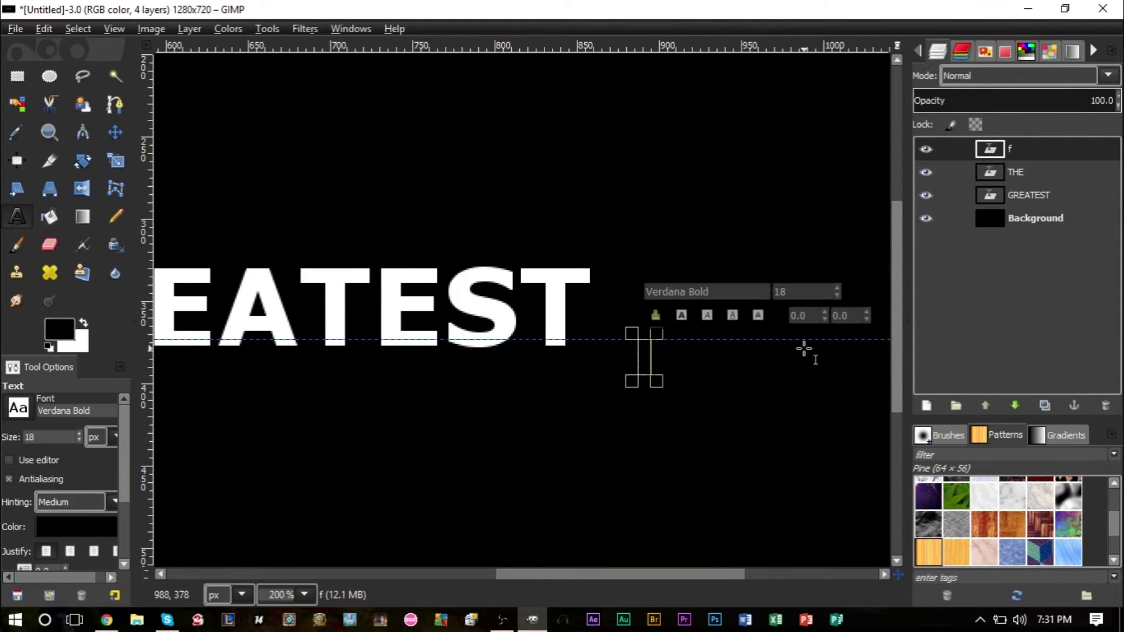
pyautogui.write('ILM')
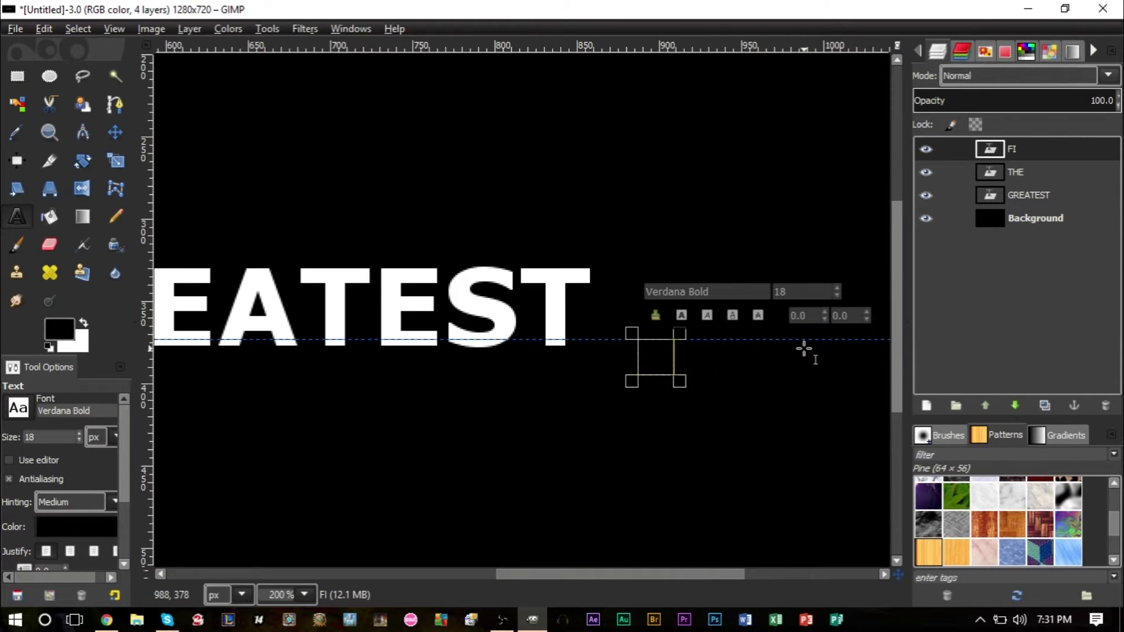
# Make the word FILM white and set its font size to 45 px.
pyautogui.hotkey('ctrl', 'a')
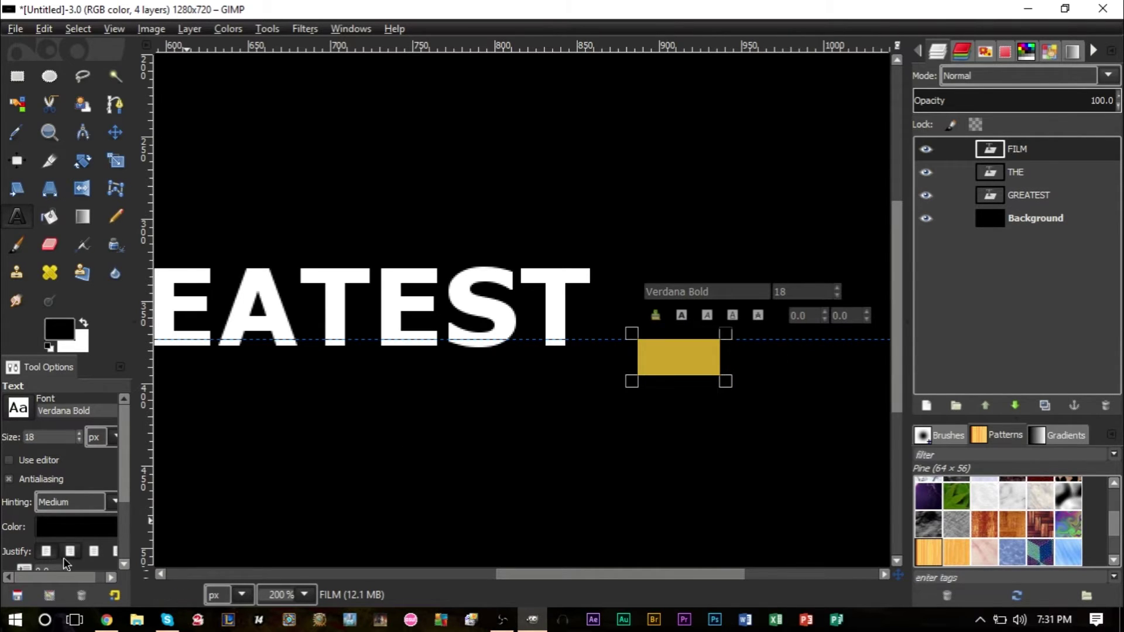
pyautogui.click(68, 525)
pyautogui.click(243, 212)
pyautogui.click(323, 273)
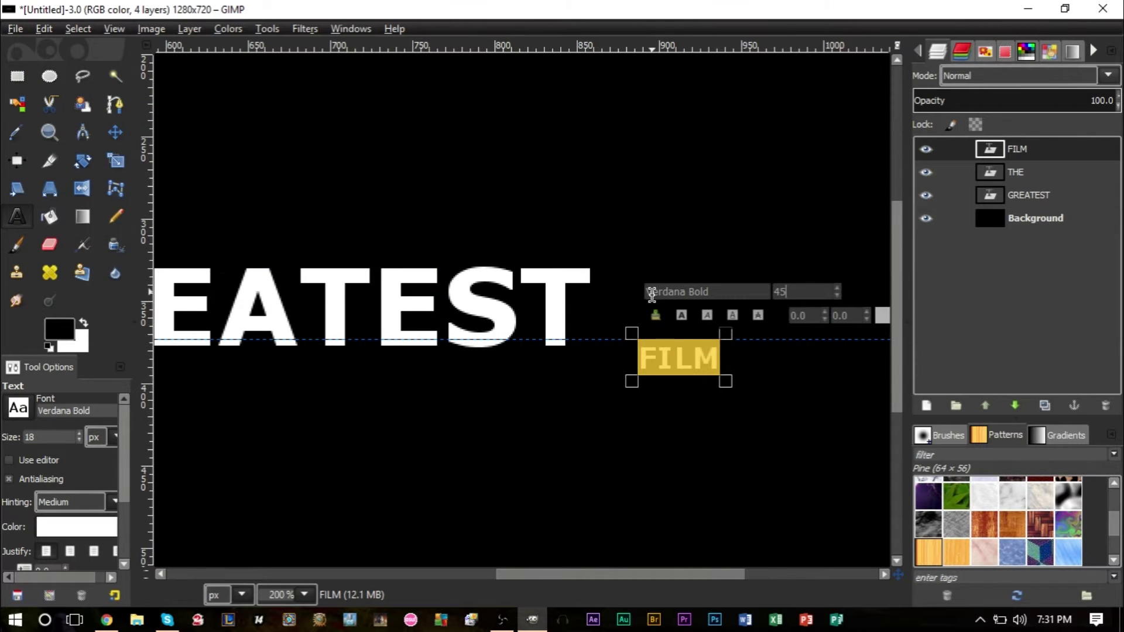
pyautogui.press('Return')
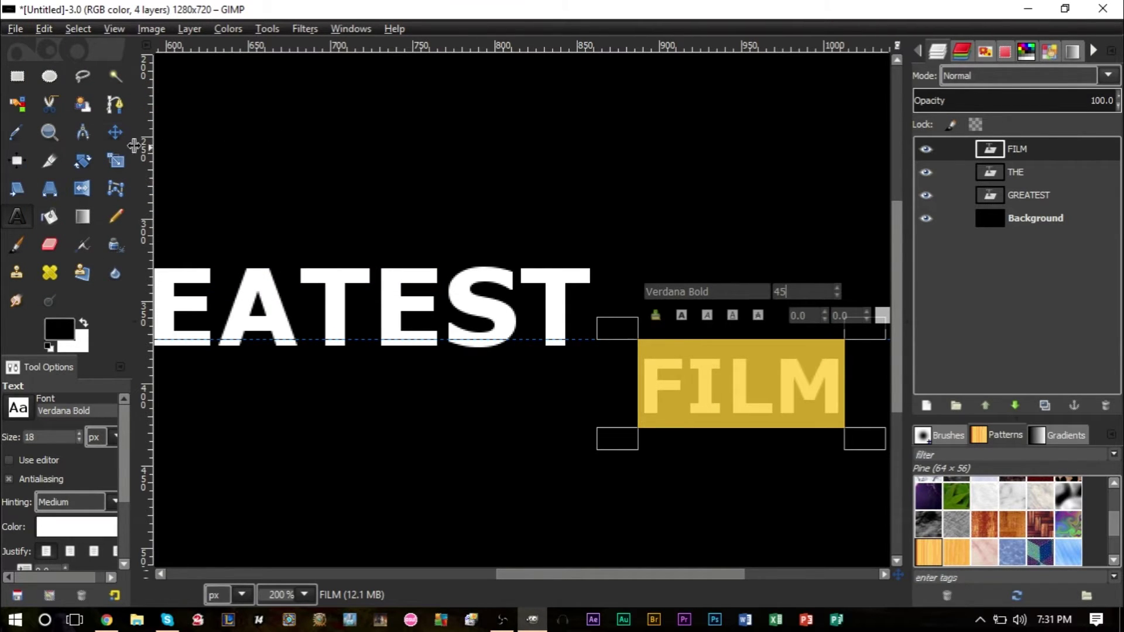
# Move FILM directly beside the right end of GREATEST, resting its baseline on the horizontal guide.
pyautogui.press('Escape')
pyautogui.press('m')
pyautogui.moveTo(707, 403); pyautogui.dragTo(678, 335)
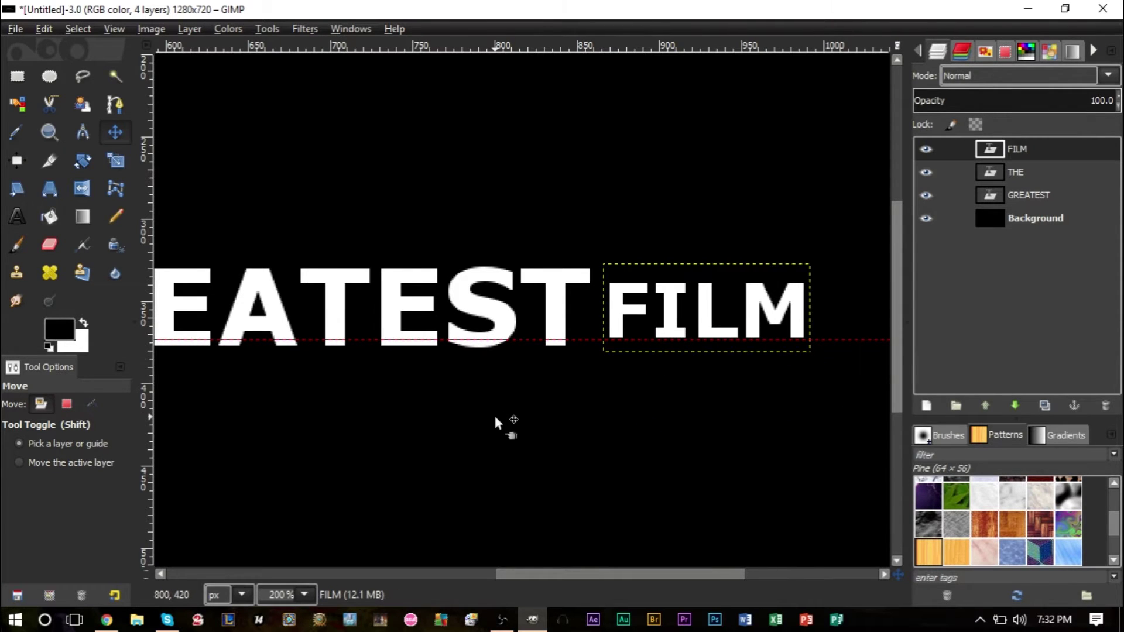
# Nudge the FILM layer slightly left to tighten its gap to GREATEST.
pyautogui.scroll(-4, 494, 415)
pyautogui.scroll(3, 491, 318)
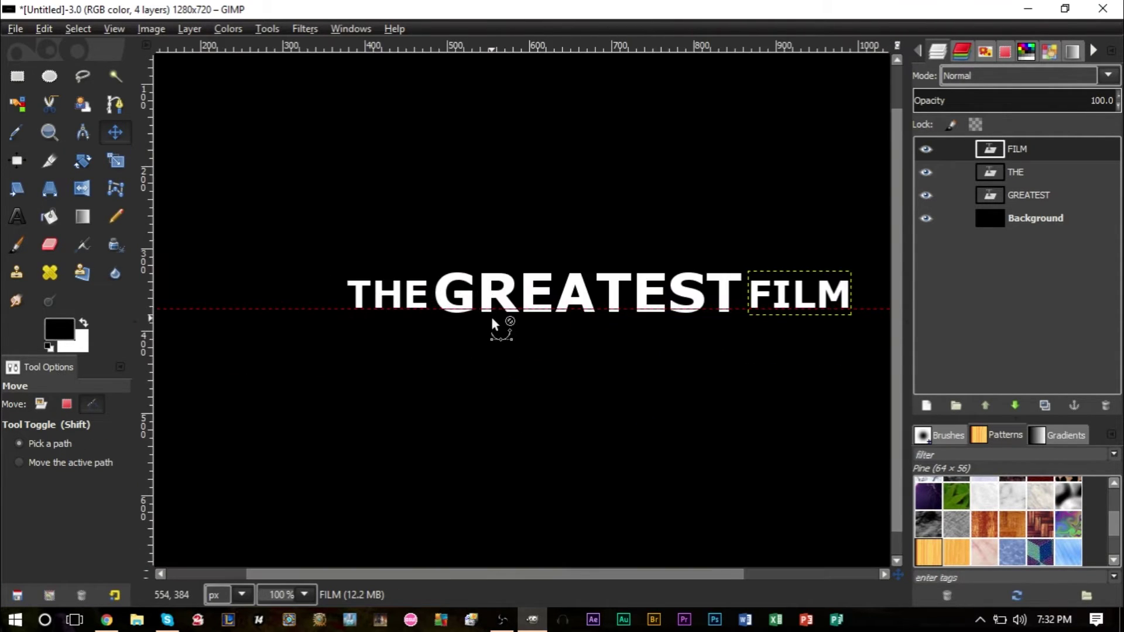
pyautogui.moveTo(512, 578); pyautogui.dragTo(554, 576)
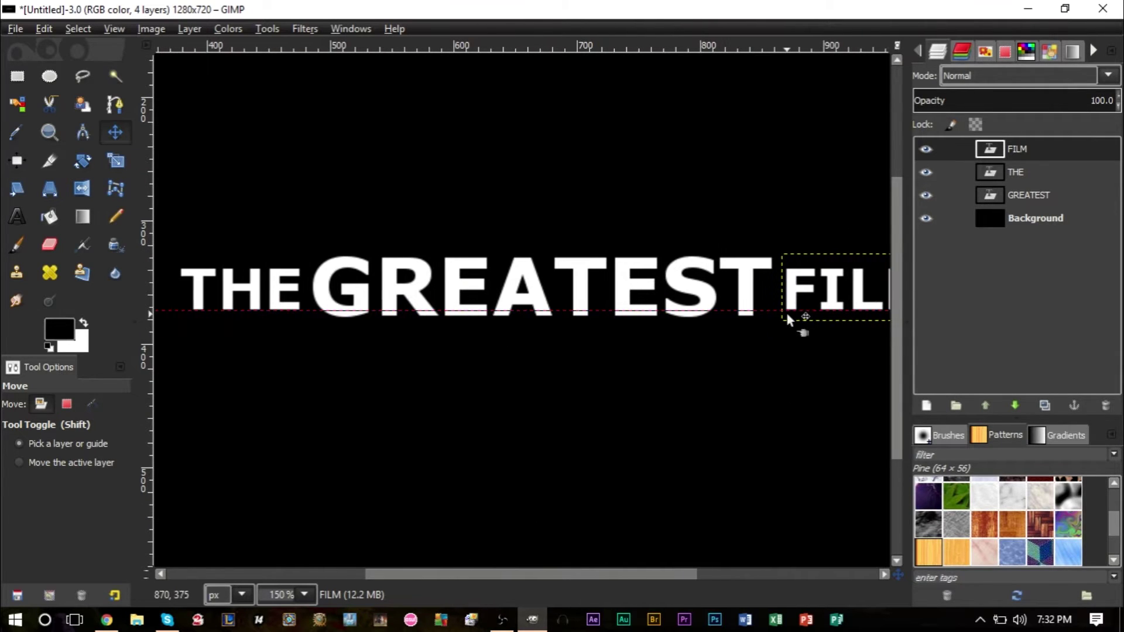
pyautogui.press('Left')
pyautogui.press('Left')
pyautogui.press('Left')
pyautogui.press('Left')
pyautogui.press('Left')
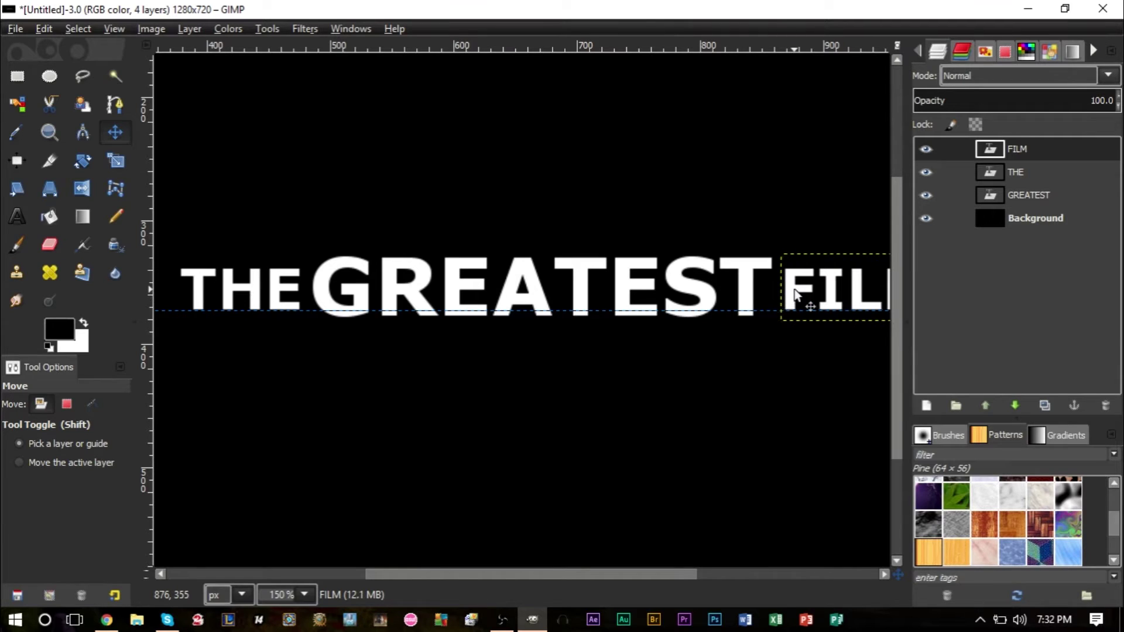
pyautogui.scroll(-1, 795, 290)
pyautogui.scroll(-1, 774, 299)
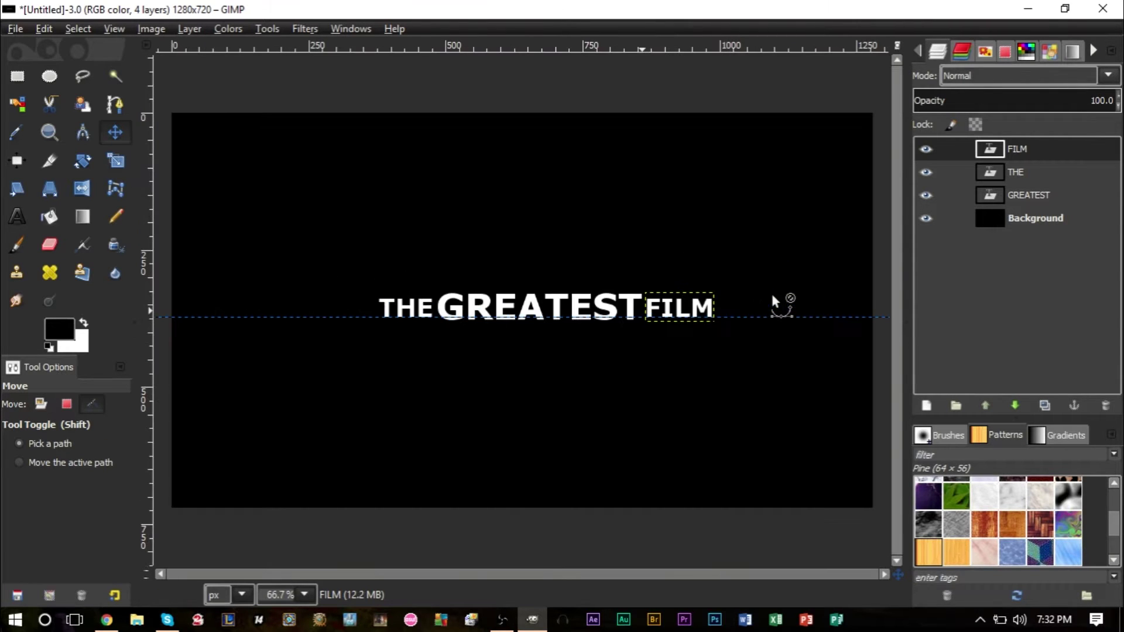
# Merge the FILM and THE layers down into the GREATEST layer so all the lettering shares one layer.
pyautogui.rightClick(1029, 147)
pyautogui.click(962, 188)
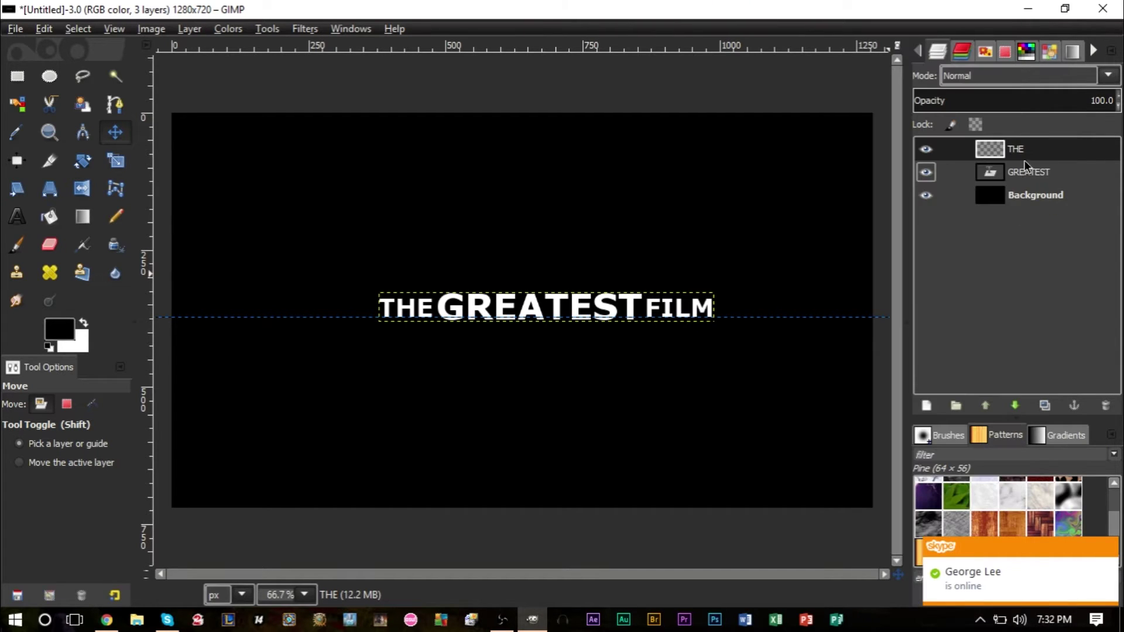
pyautogui.rightClick(1034, 150)
pyautogui.click(950, 154)
pyautogui.click(927, 150)
pyautogui.click(926, 150)
pyautogui.click(926, 150)
pyautogui.click(926, 150)
pyautogui.click(926, 150)
pyautogui.click(926, 149)
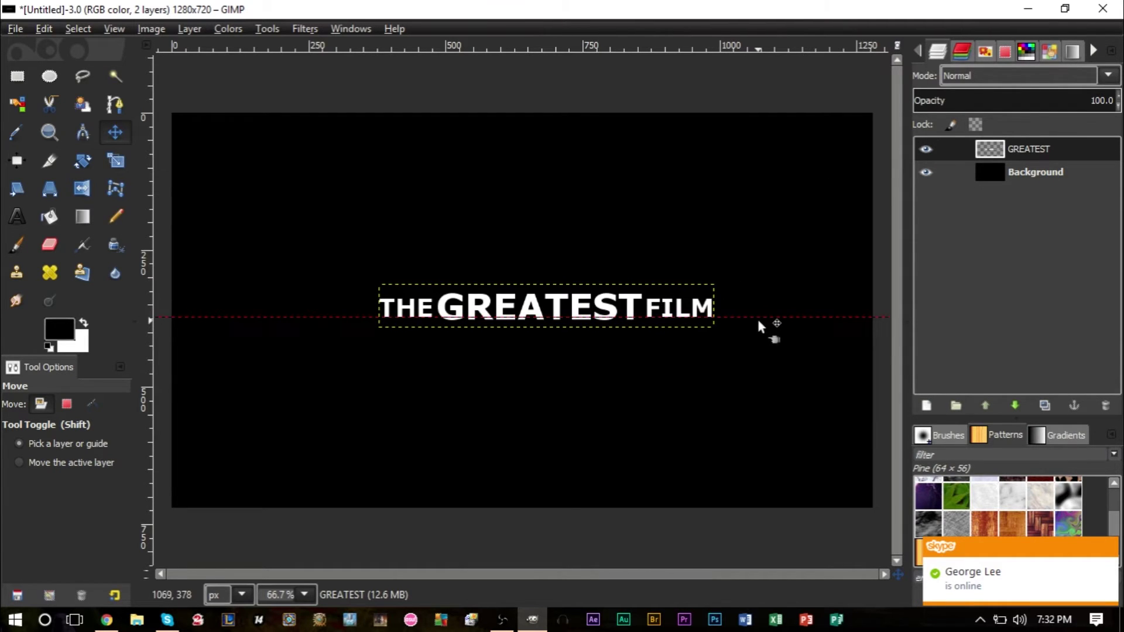
# Remove the horizontal guide from the canvas and centre the merged lettering horizontally and vertically with the Align tool.
pyautogui.moveTo(757, 317); pyautogui.dragTo(781, 44)
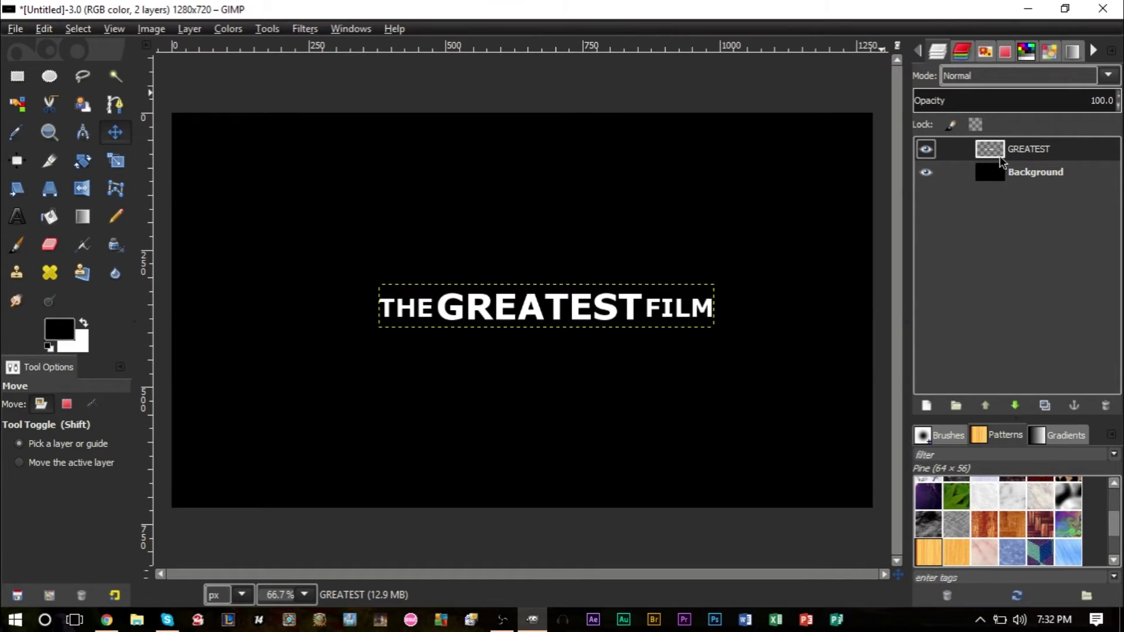
pyautogui.click(16, 161)
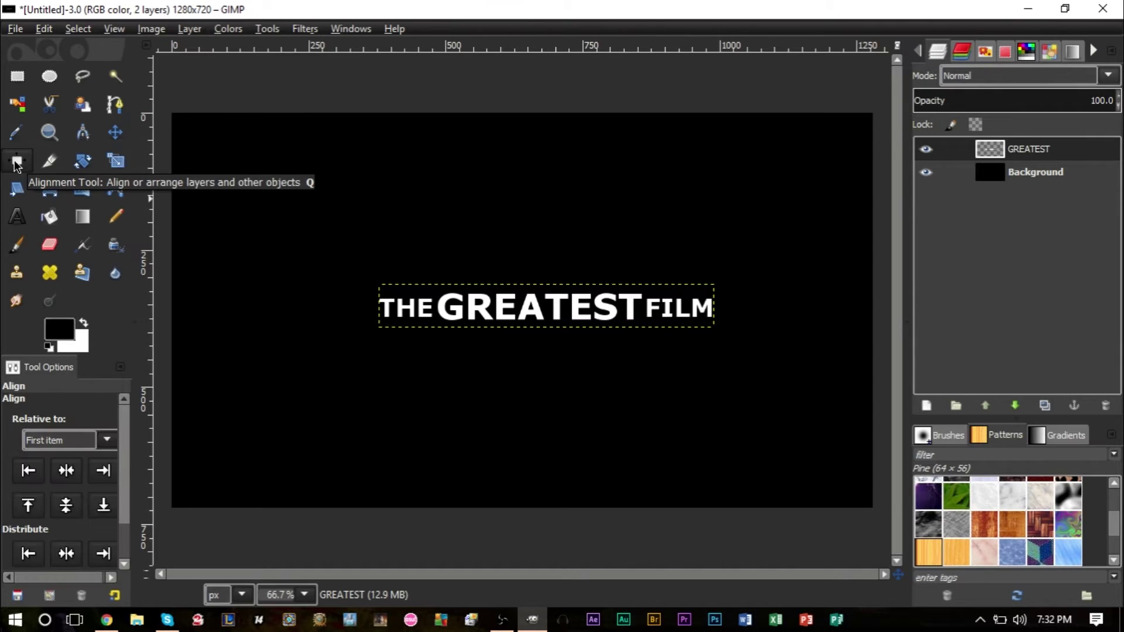
pyautogui.click(537, 313)
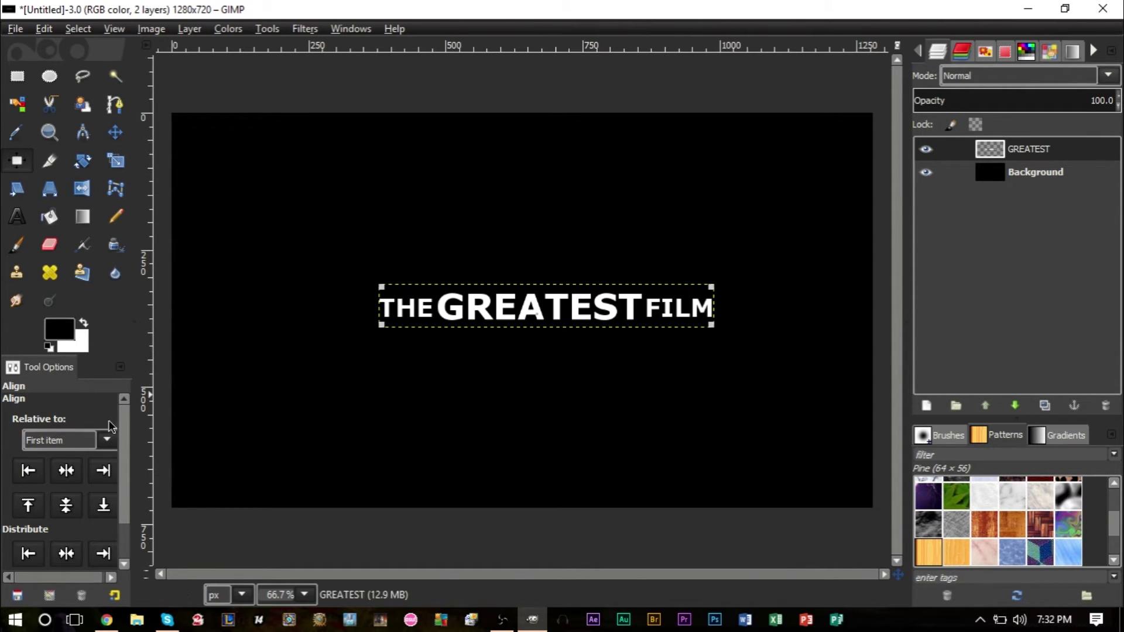
pyautogui.click(71, 475)
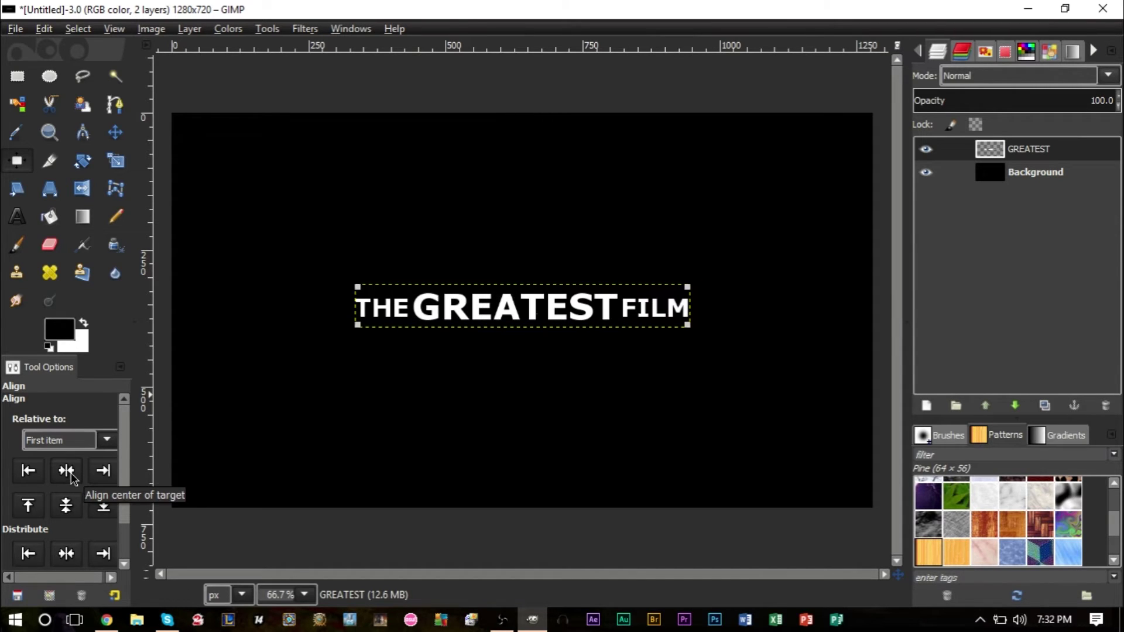
pyautogui.click(66, 505)
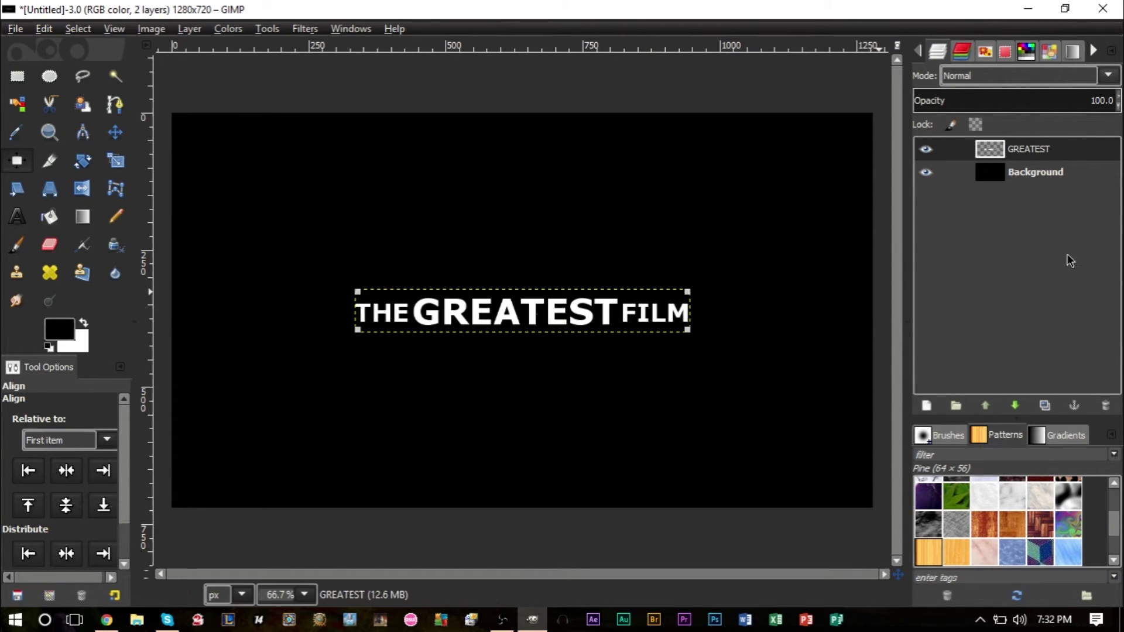
# Expand the GREATEST layer to the image size and duplicate it.
pyautogui.rightClick(1019, 153)
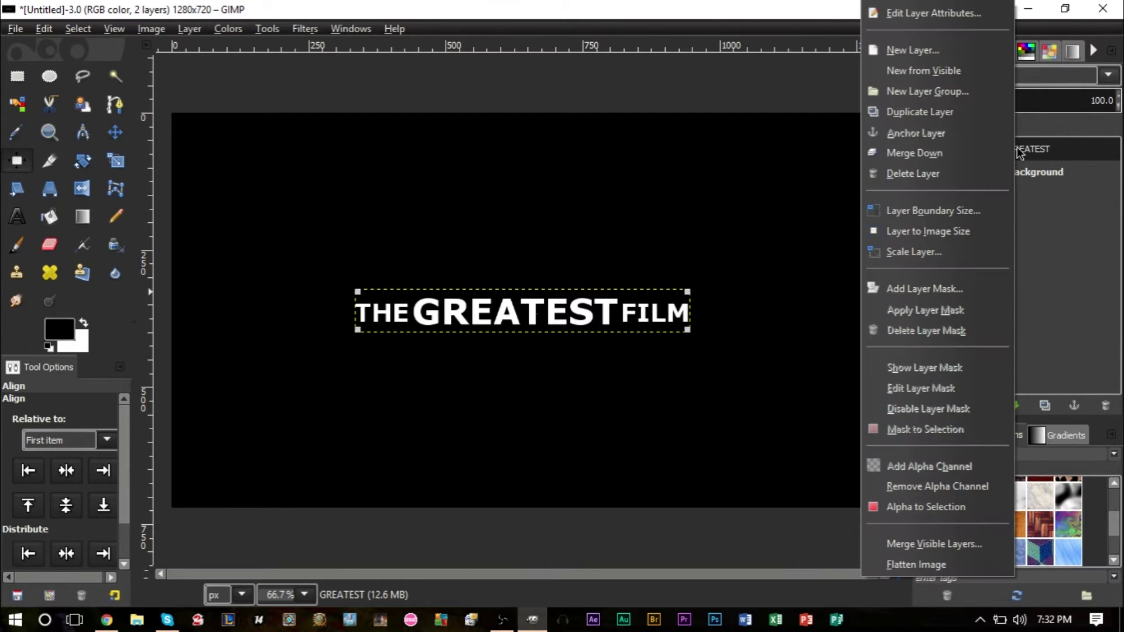
pyautogui.click(941, 232)
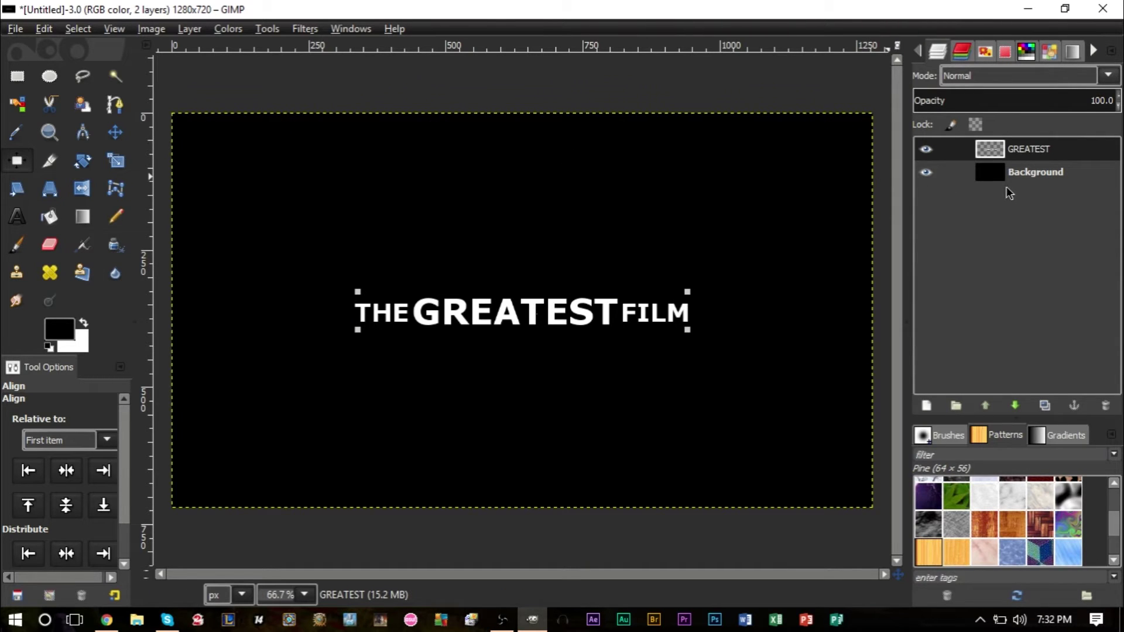
pyautogui.rightClick(999, 146)
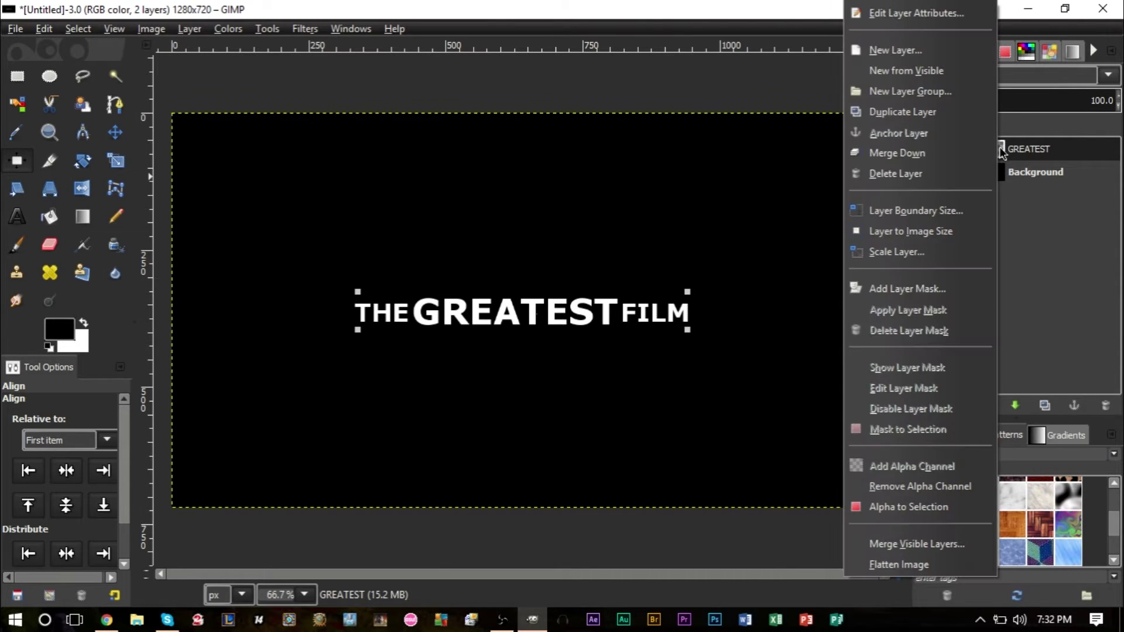
pyautogui.click(903, 112)
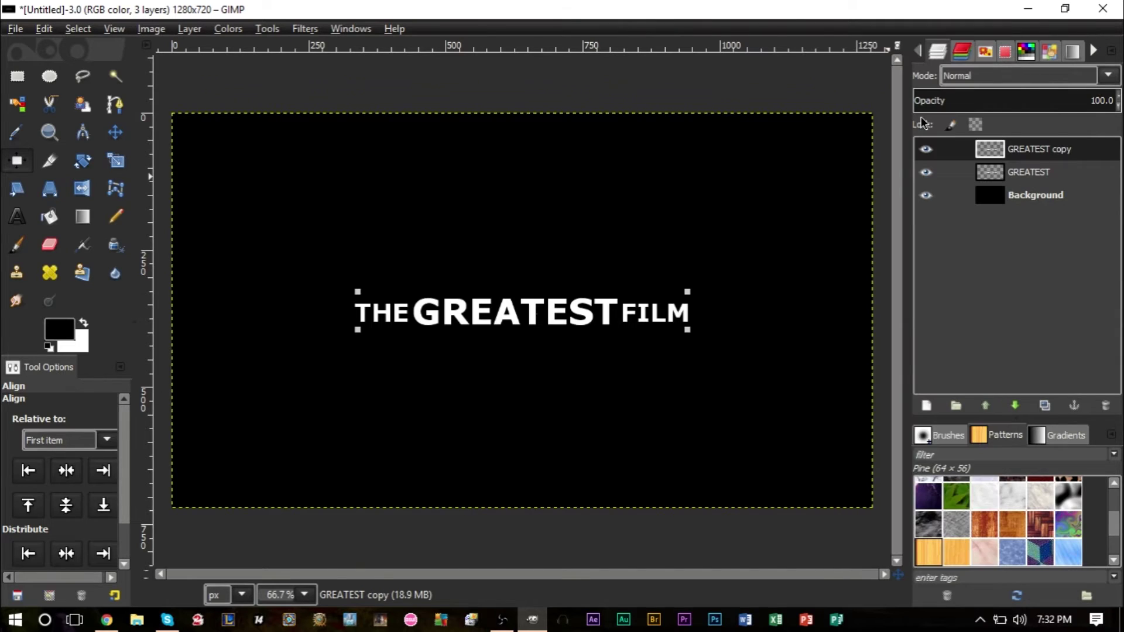
# Merge the original GREATEST layer down into Background, keeping GREATEST copy as a separate layer.
pyautogui.click(1025, 174)
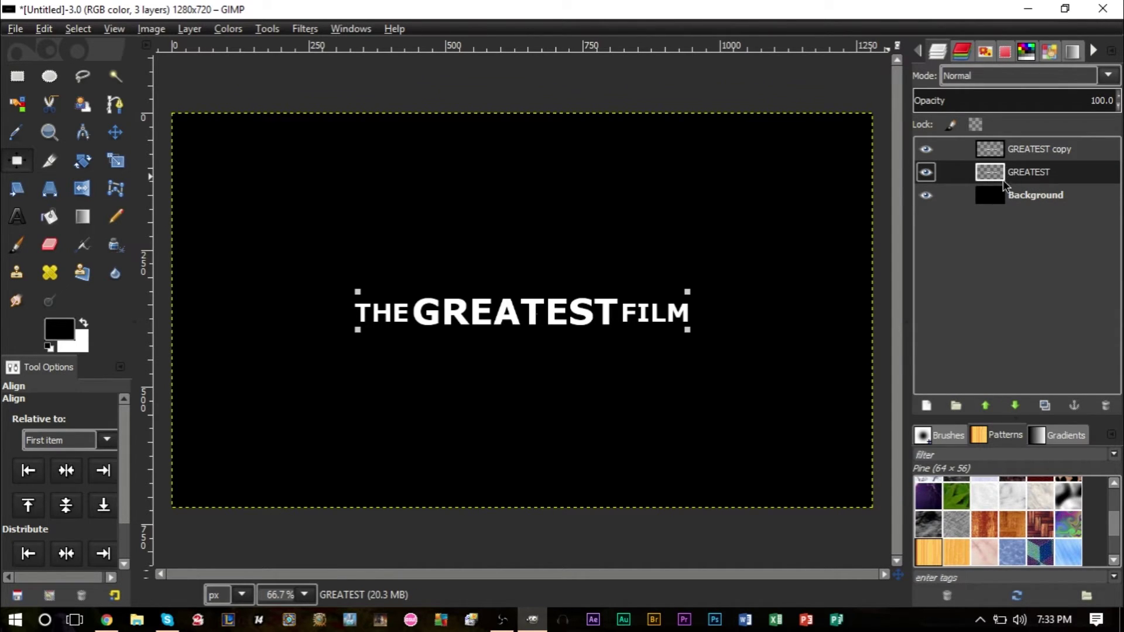
pyautogui.click(1003, 190)
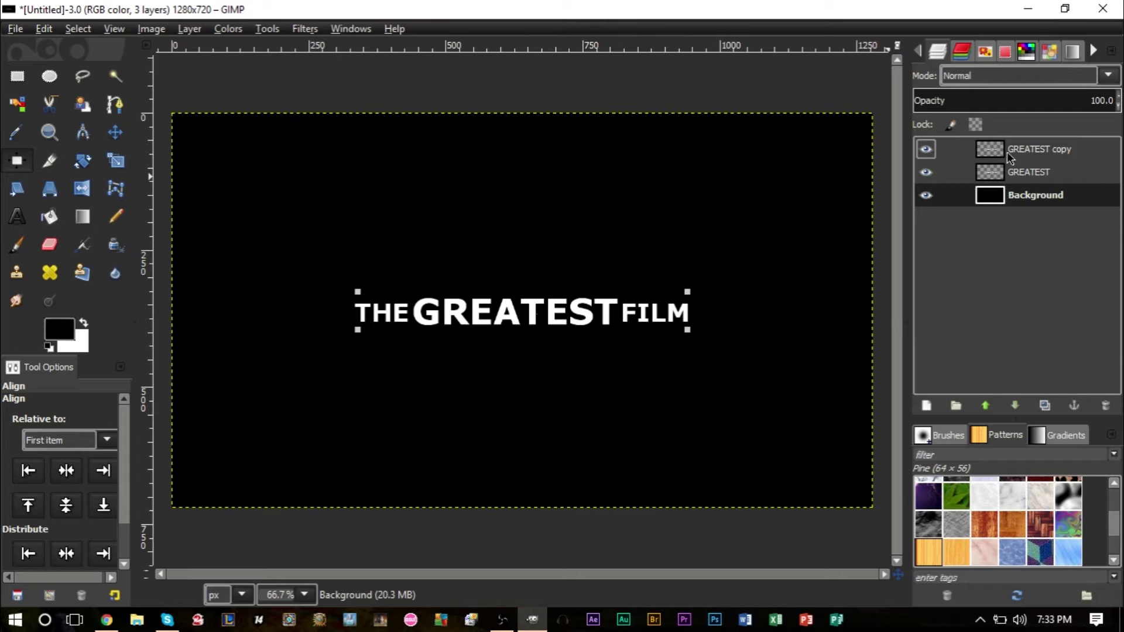
pyautogui.click(1007, 149)
pyautogui.click(1007, 165)
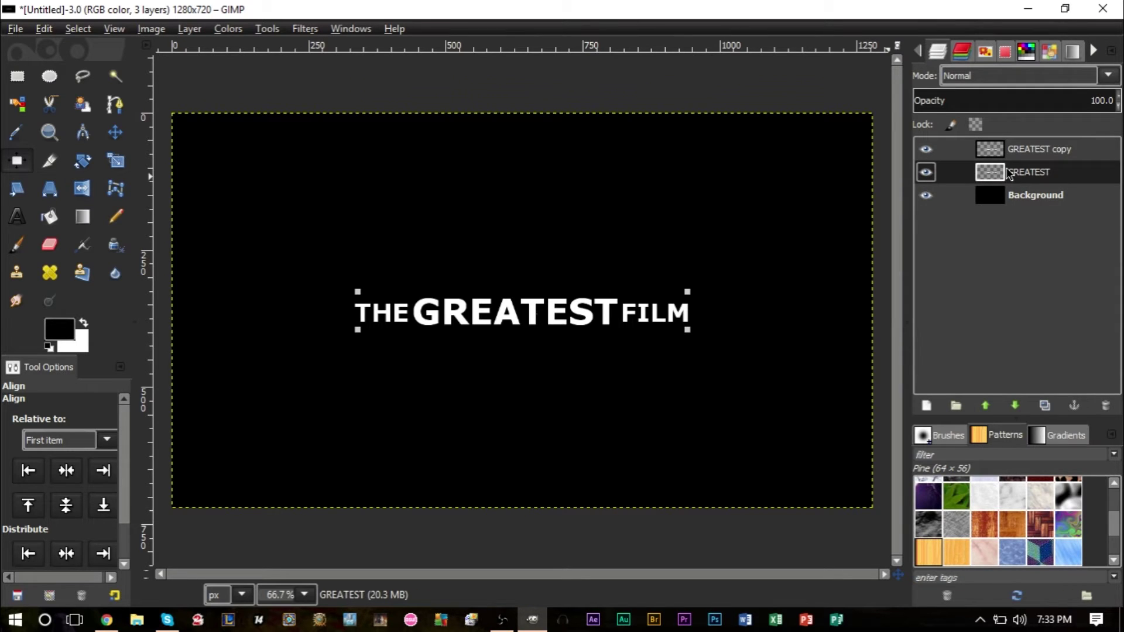
pyautogui.click(1005, 195)
pyautogui.click(1006, 173)
pyautogui.rightClick(1007, 176)
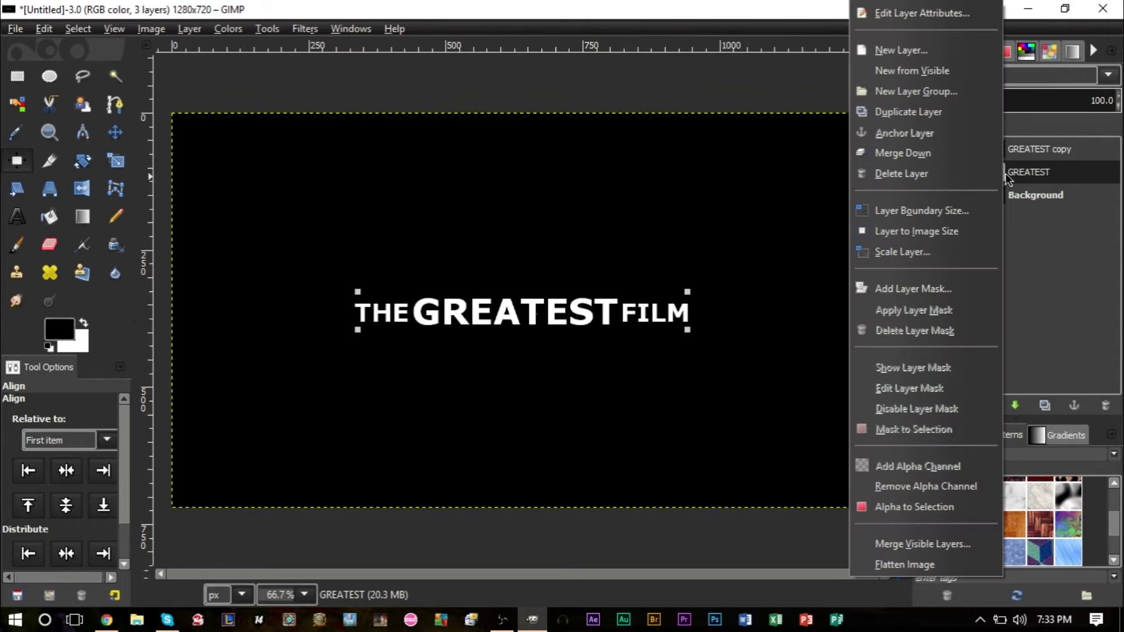
pyautogui.click(984, 154)
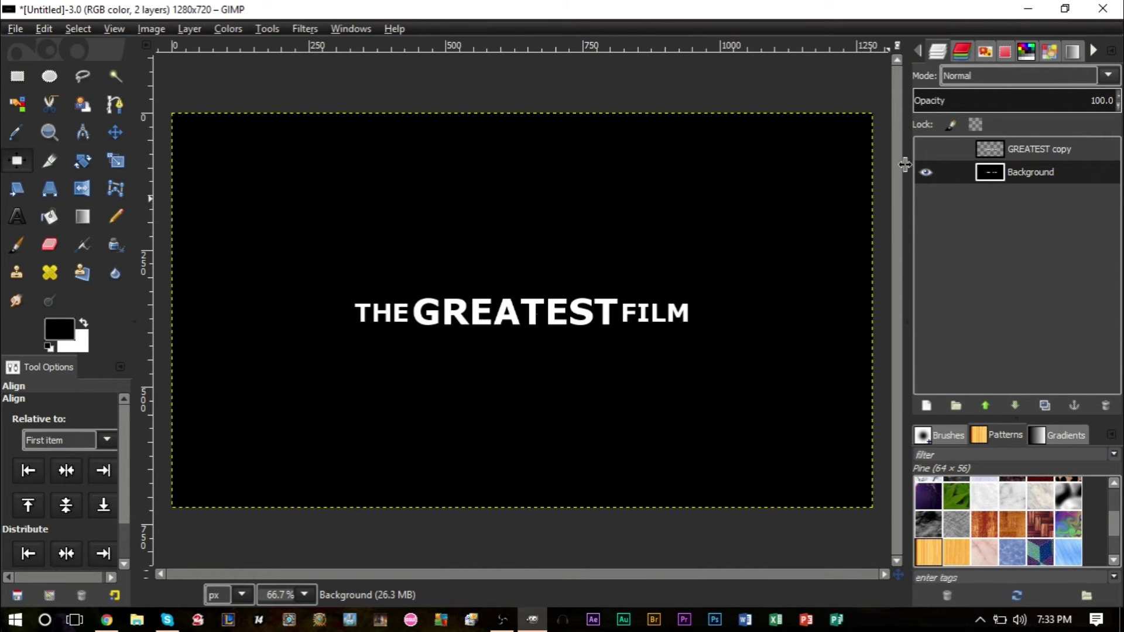
# Compare the GREATEST copy and Background layers by toggling their visibility, leaving both shown.
pyautogui.click(925, 172)
pyautogui.click(925, 150)
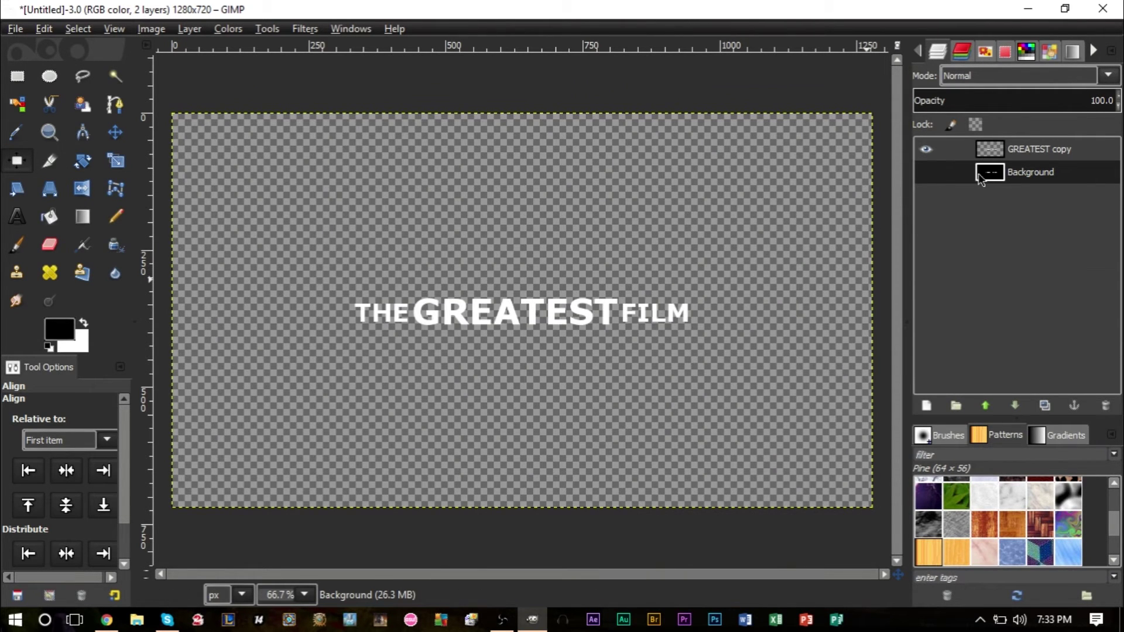
pyautogui.click(926, 148)
pyautogui.click(925, 172)
pyautogui.click(926, 150)
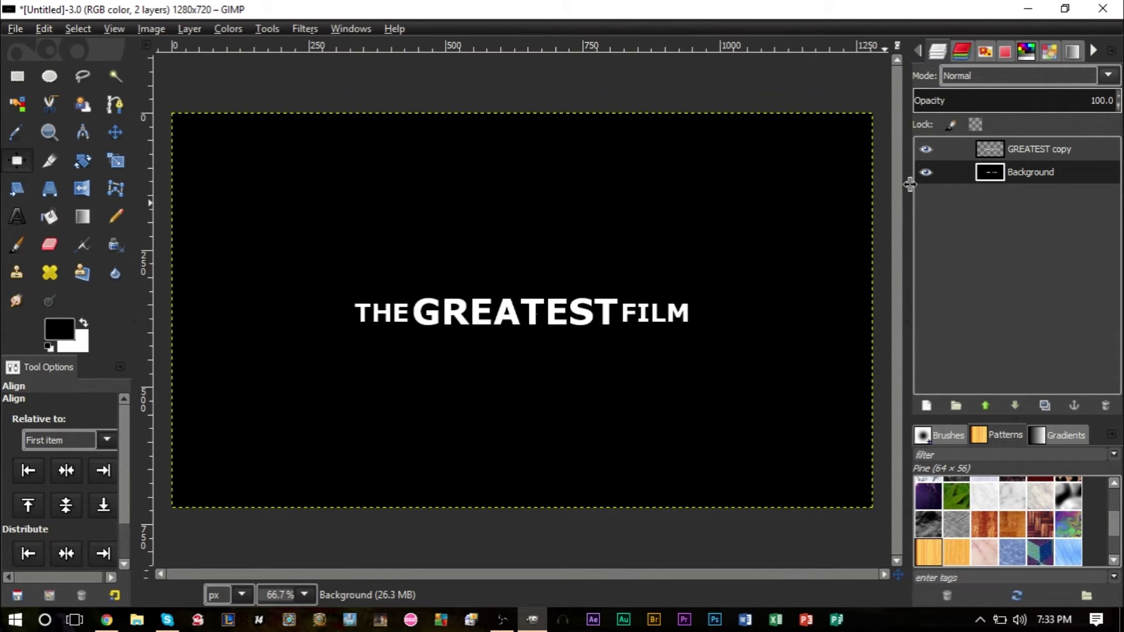
pyautogui.click(926, 148)
# Apply the Polar Coordinates distortion to the Background layer with To polar disabled, Map from top enabled and 100% circle depth.
pyautogui.click(305, 29)
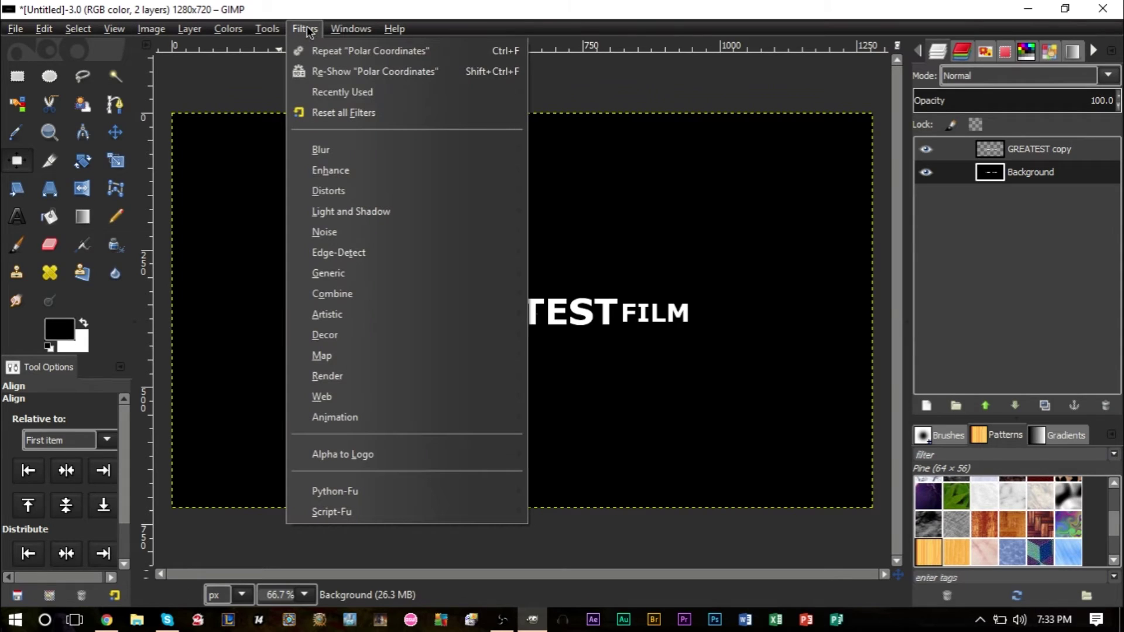
pyautogui.moveTo(377, 191)
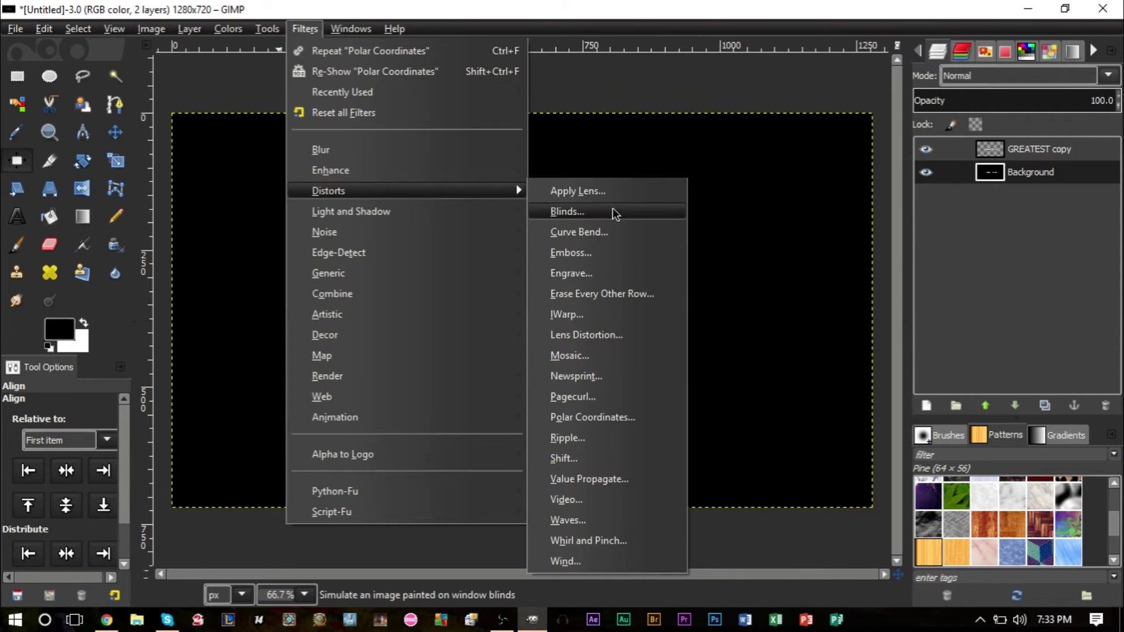
pyautogui.click(644, 417)
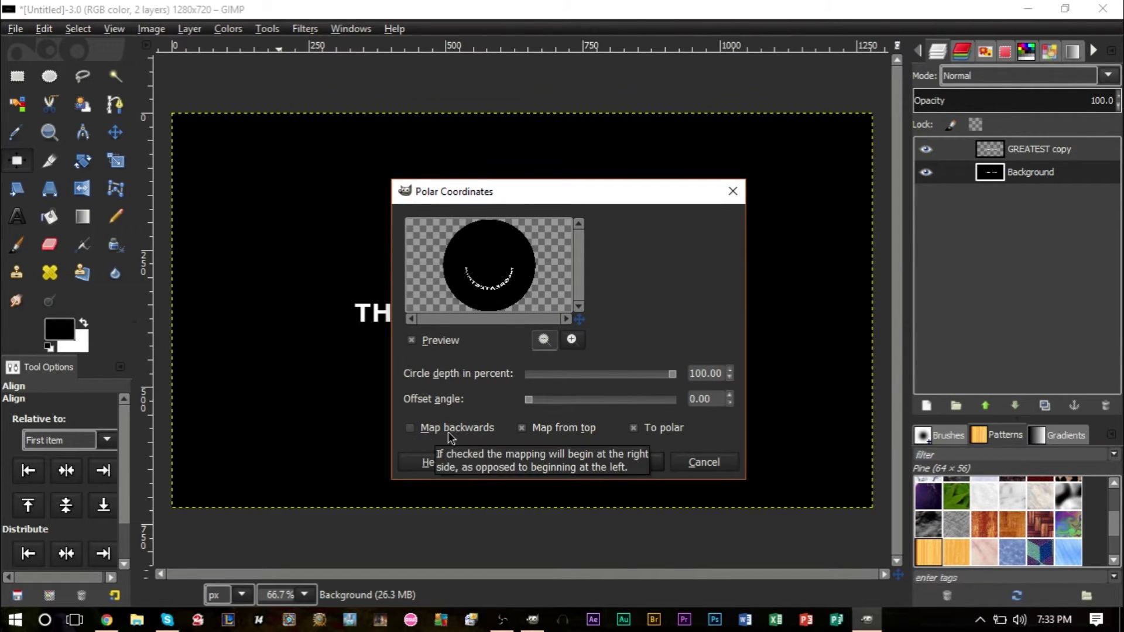
pyautogui.click(632, 429)
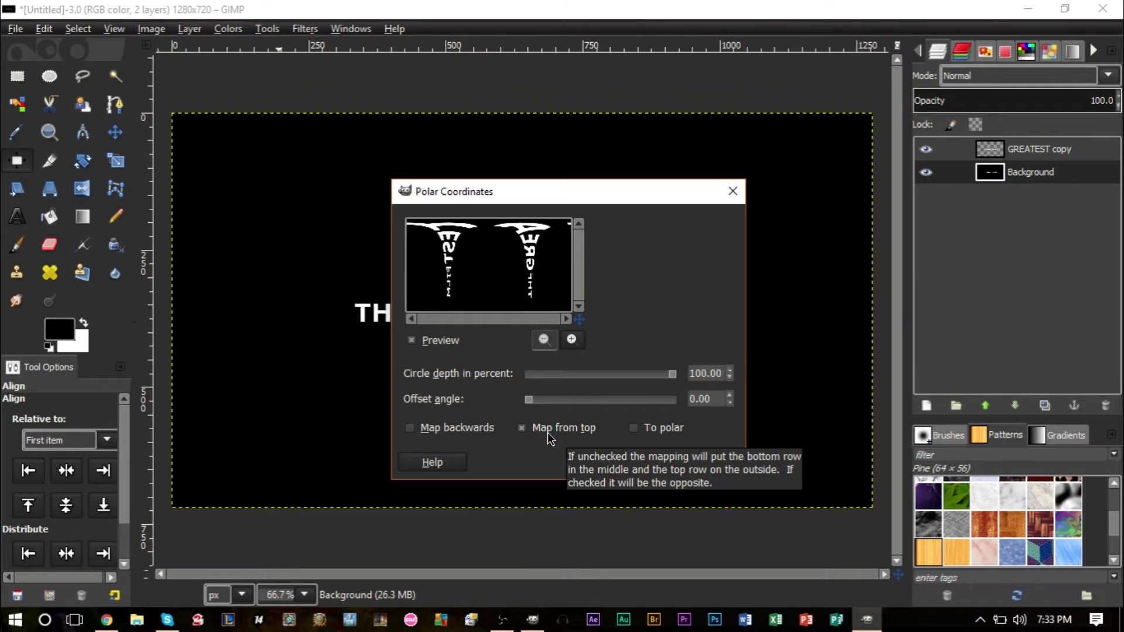
pyautogui.click(623, 461)
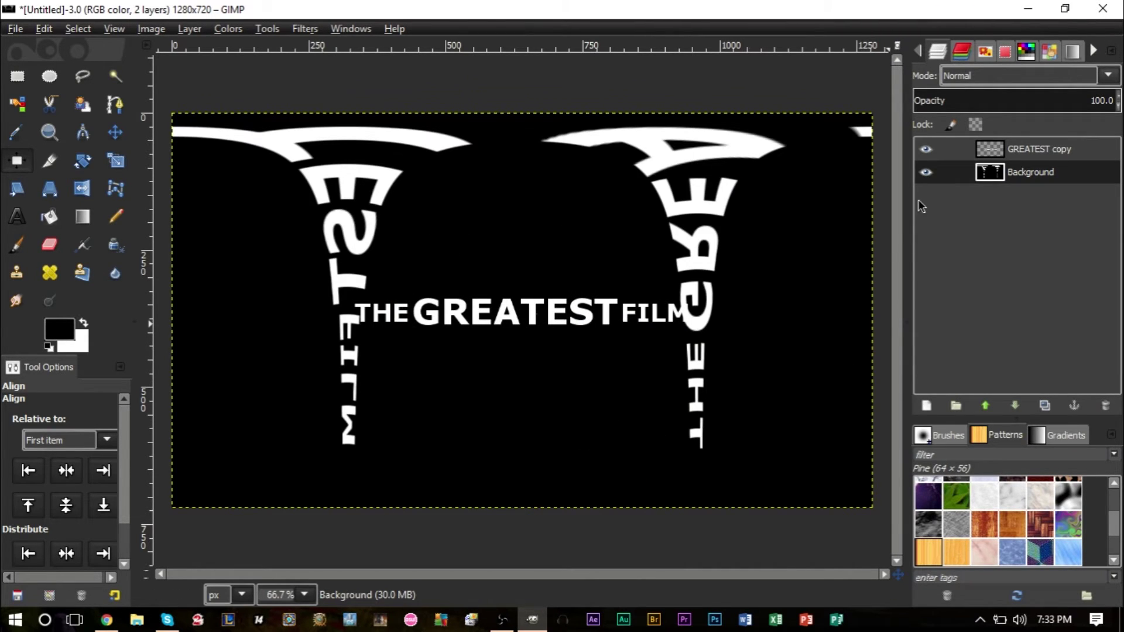
# Hide the GREATEST copy layer so only the distorted Background layer is shown.
pyautogui.click(926, 151)
pyautogui.click(926, 151)
pyautogui.click(935, 152)
pyautogui.click(930, 151)
pyautogui.click(931, 152)
pyautogui.click(931, 152)
pyautogui.click(931, 152)
pyautogui.click(931, 152)
pyautogui.click(931, 152)
pyautogui.click(931, 152)
pyautogui.click(930, 151)
pyautogui.click(930, 151)
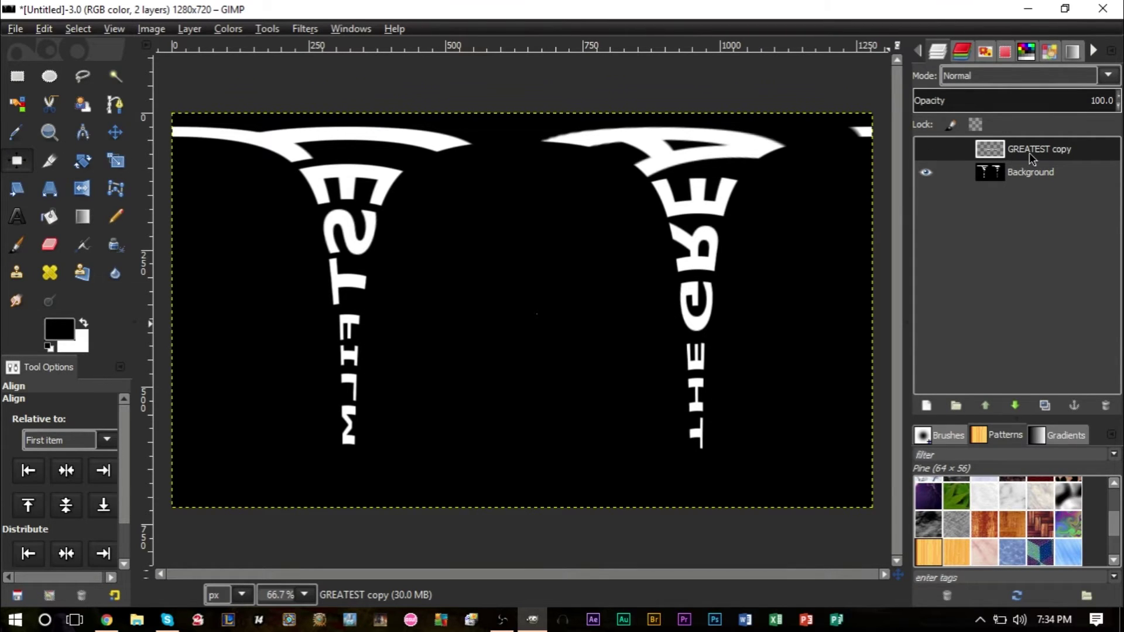
# Make Background the active layer and rotate the whole image 90° clockwise.
pyautogui.click(1007, 173)
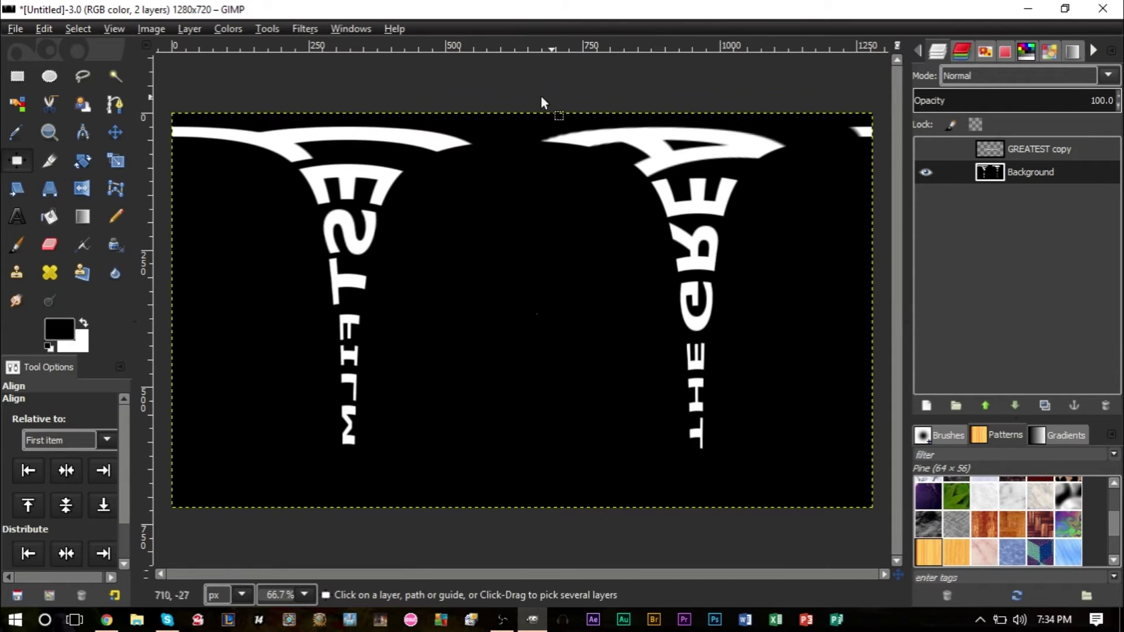
pyautogui.click(169, 31)
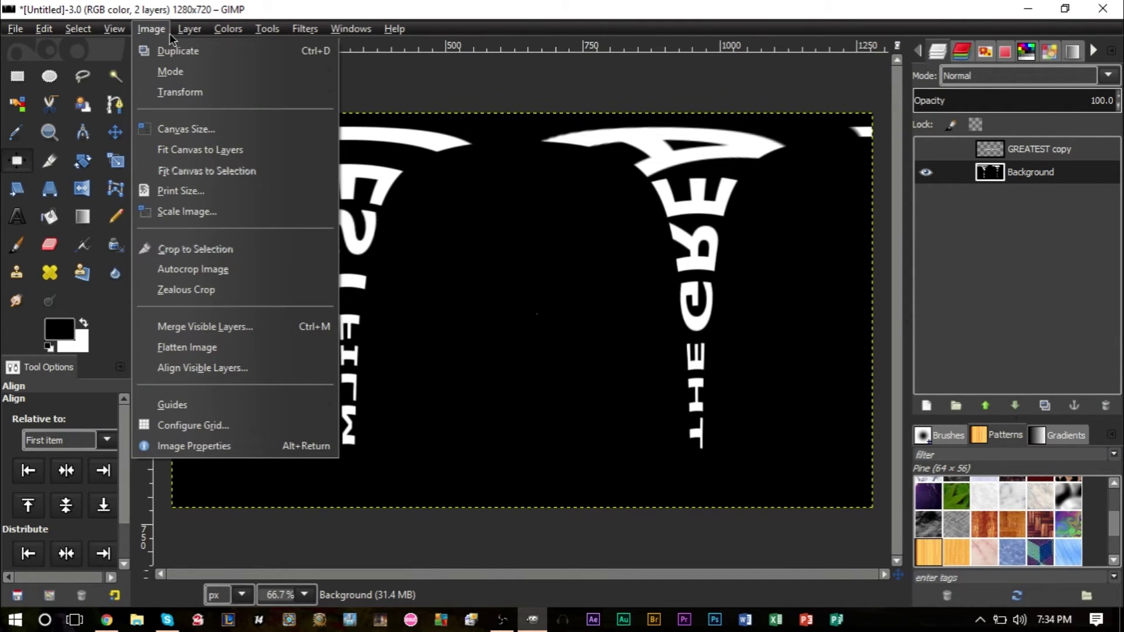
pyautogui.moveTo(184, 92)
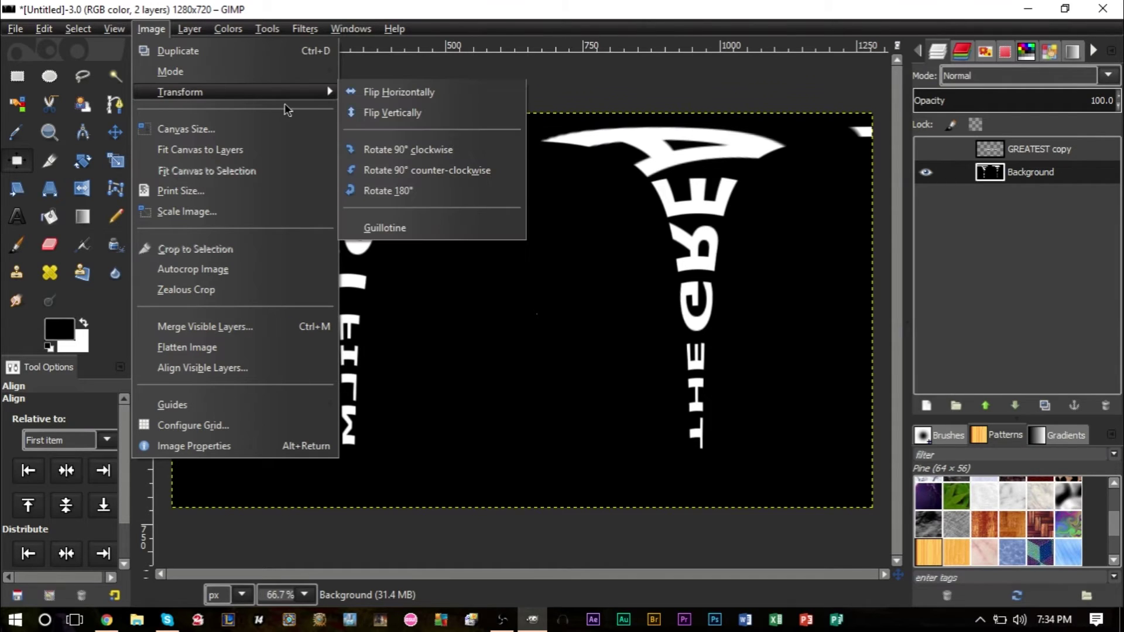
pyautogui.click(378, 150)
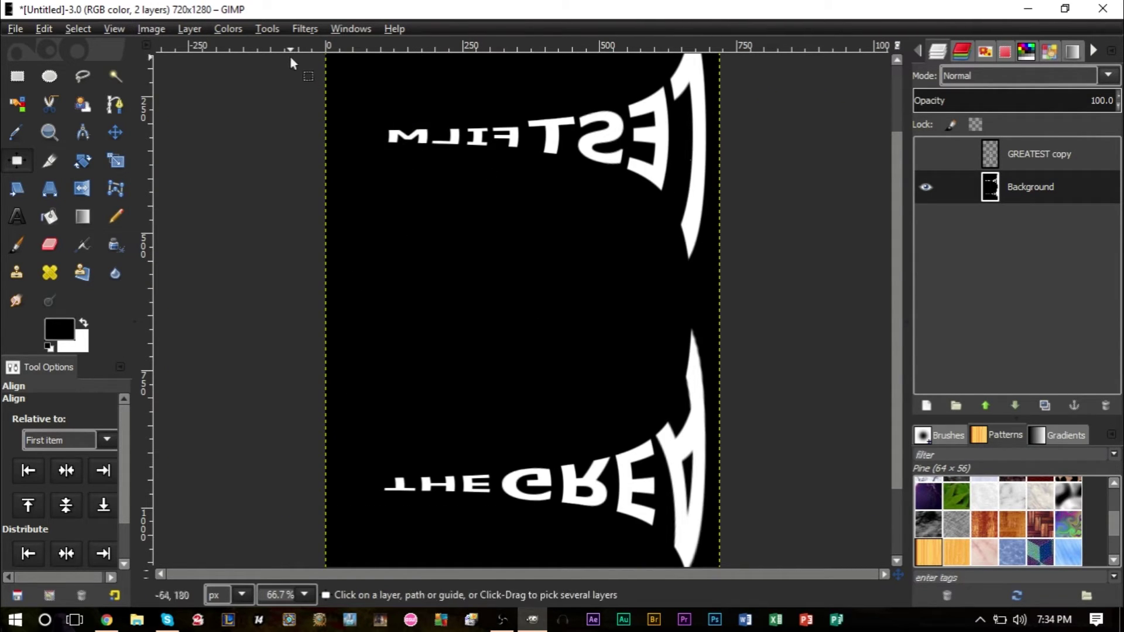
# Apply the Wind filter to the Background layer with Wind style, direction Right, leading edge, threshold 40 and strength 50.
pyautogui.click(305, 29)
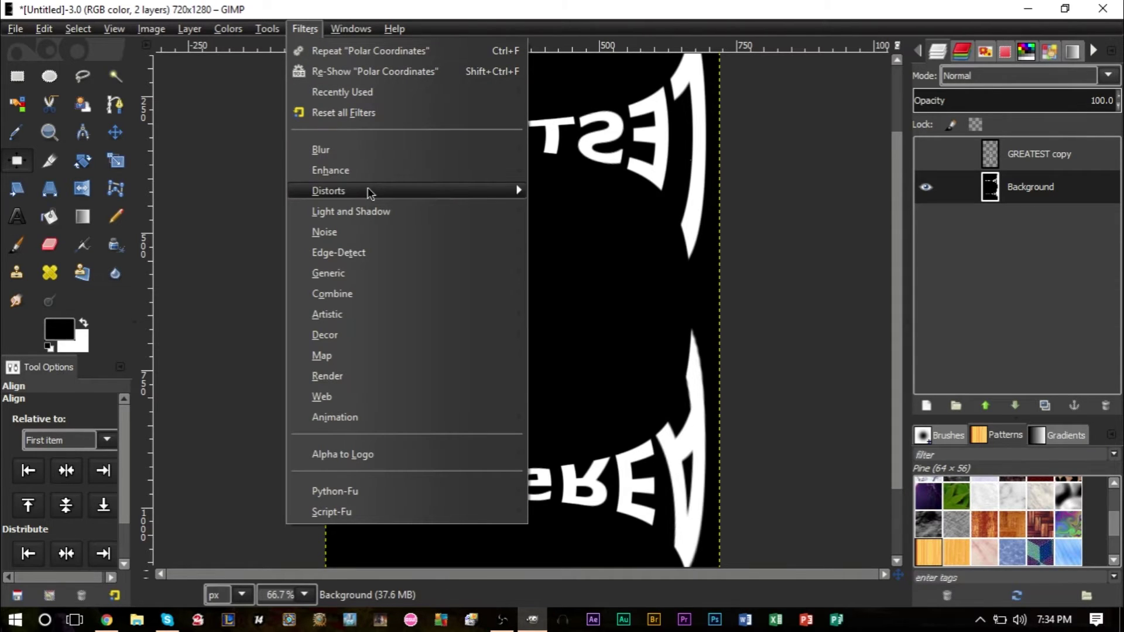
pyautogui.moveTo(369, 191)
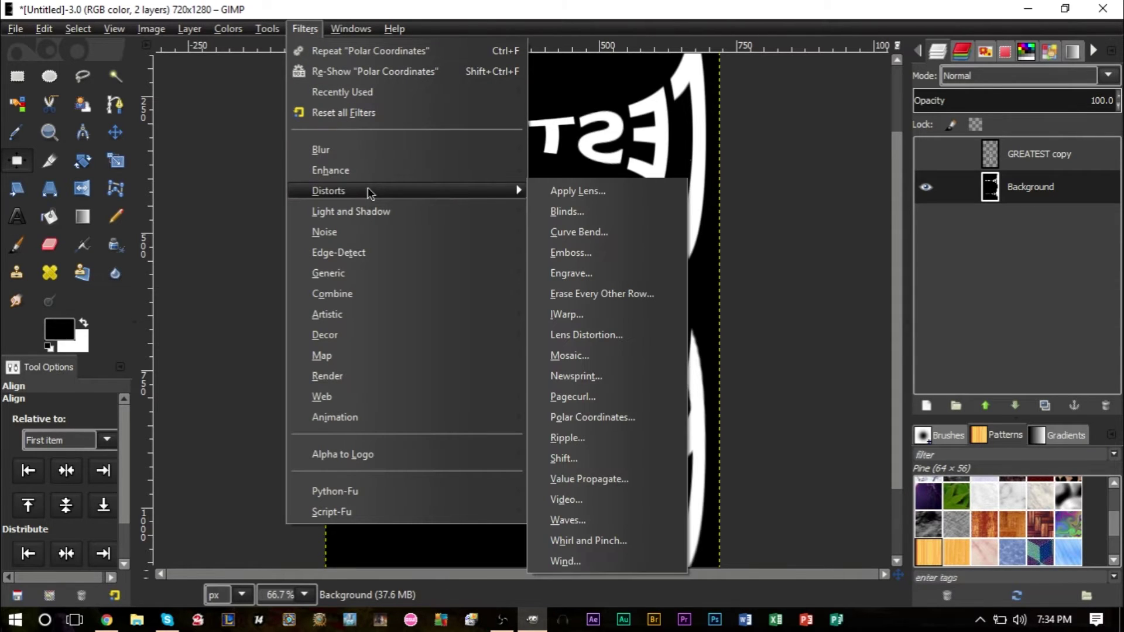
pyautogui.click(638, 559)
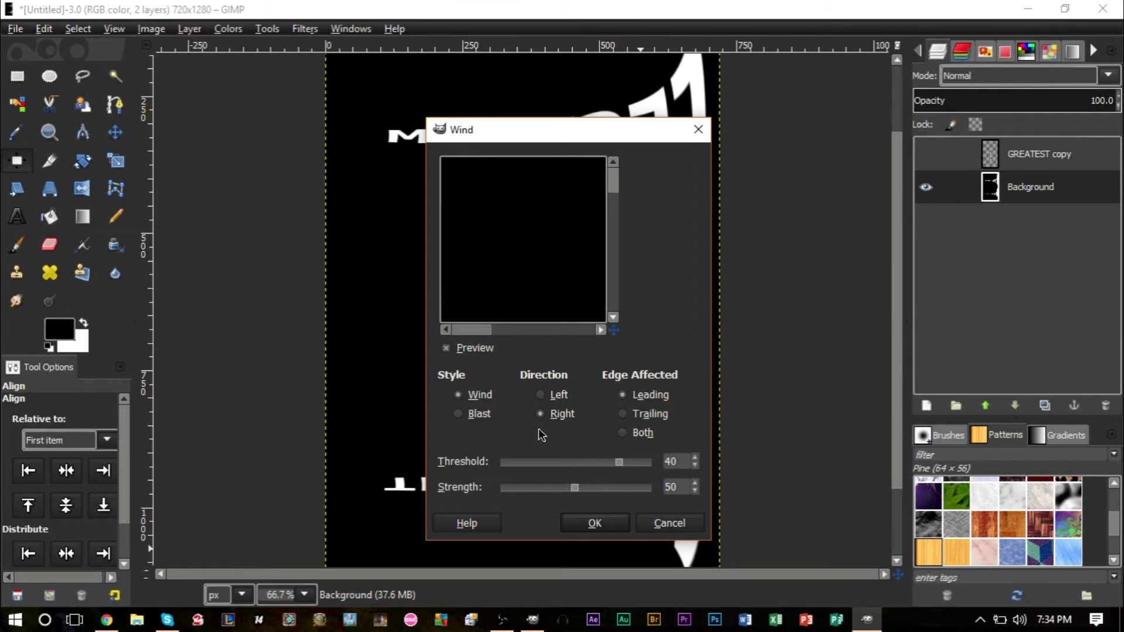
pyautogui.click(552, 398)
pyautogui.click(595, 524)
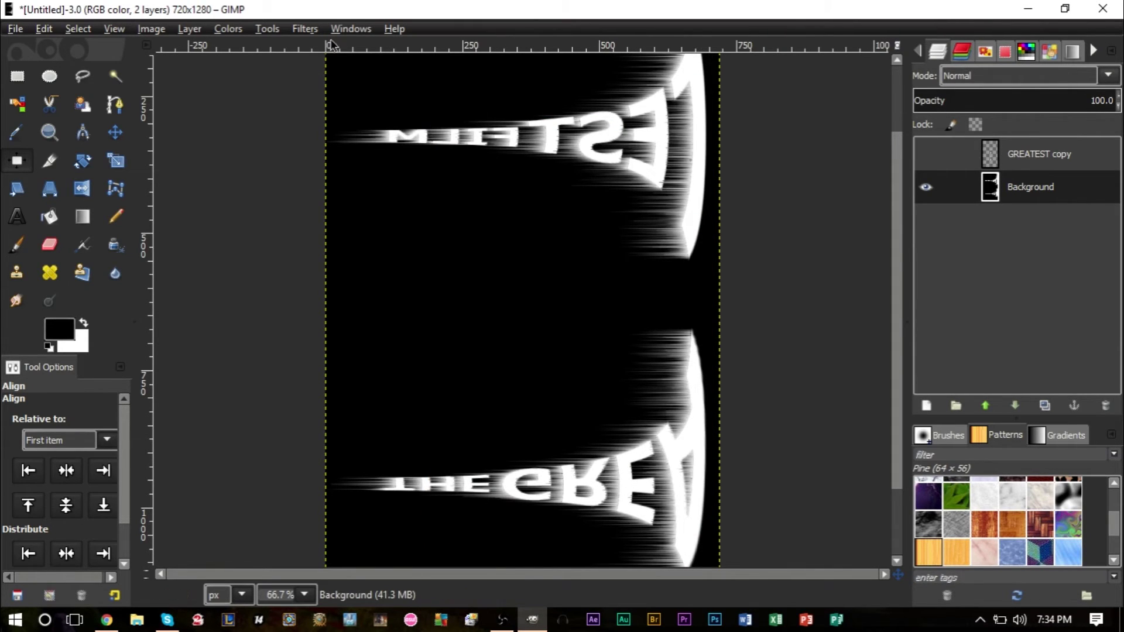
# Apply the Wind filter to the Background layer with Wind style, direction Left, leading edge, threshold 40 and strength 50.
pyautogui.click(312, 30)
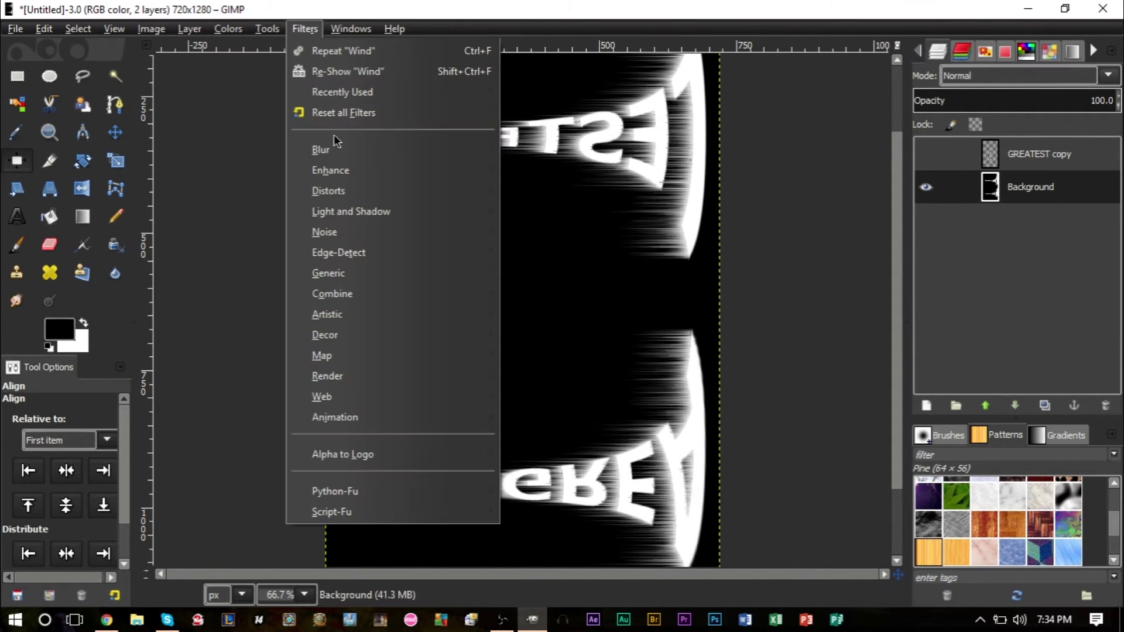
pyautogui.moveTo(368, 196)
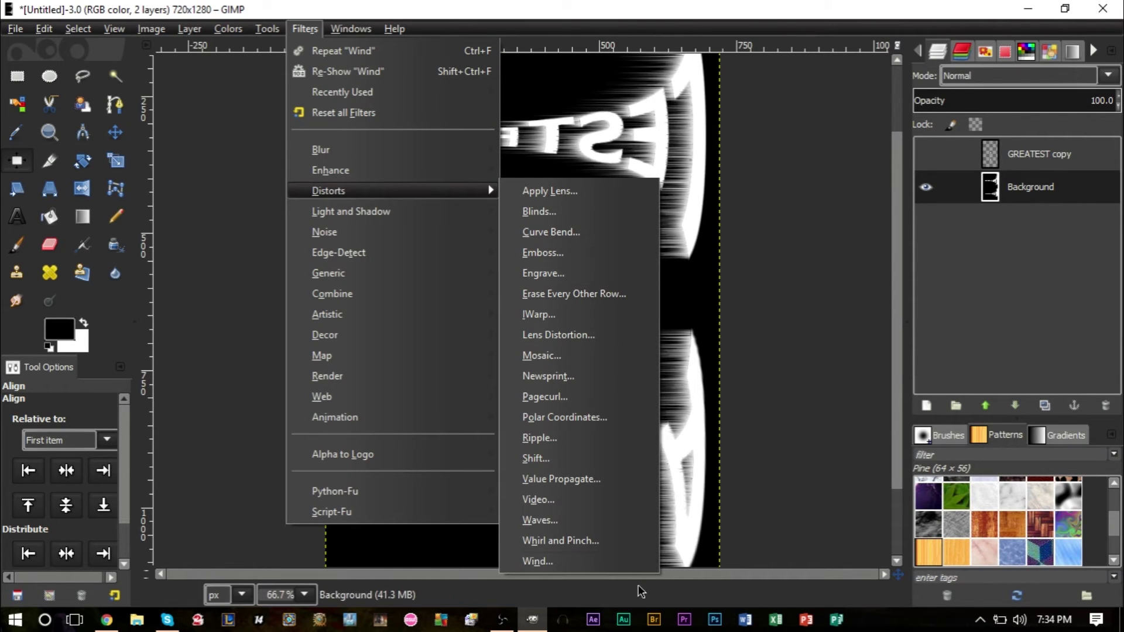
pyautogui.click(623, 571)
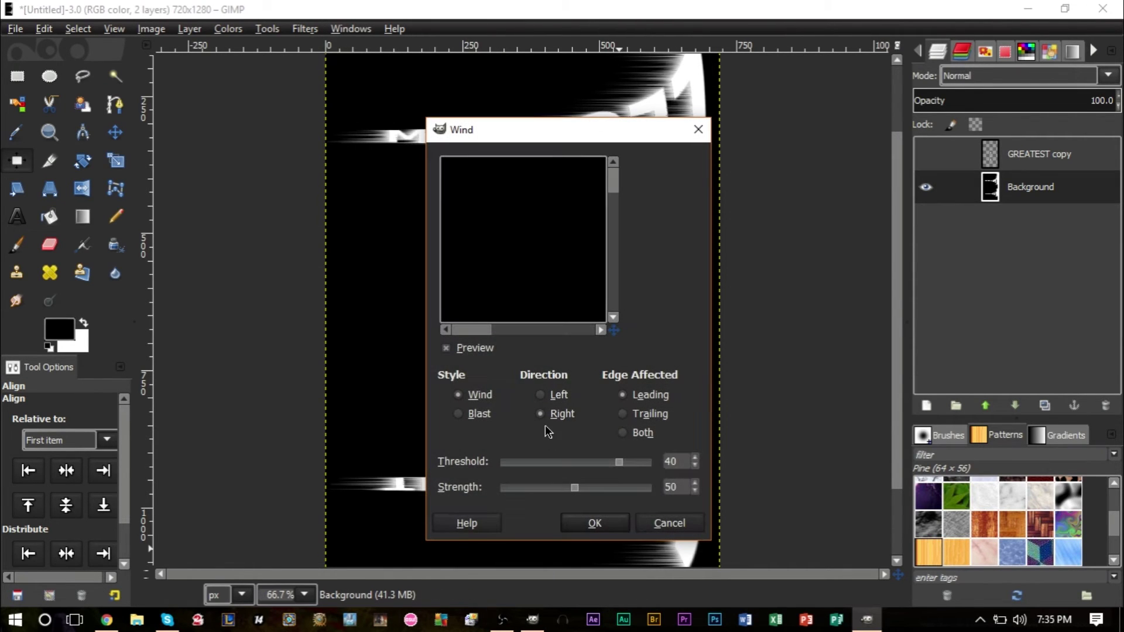
pyautogui.click(549, 401)
pyautogui.click(593, 522)
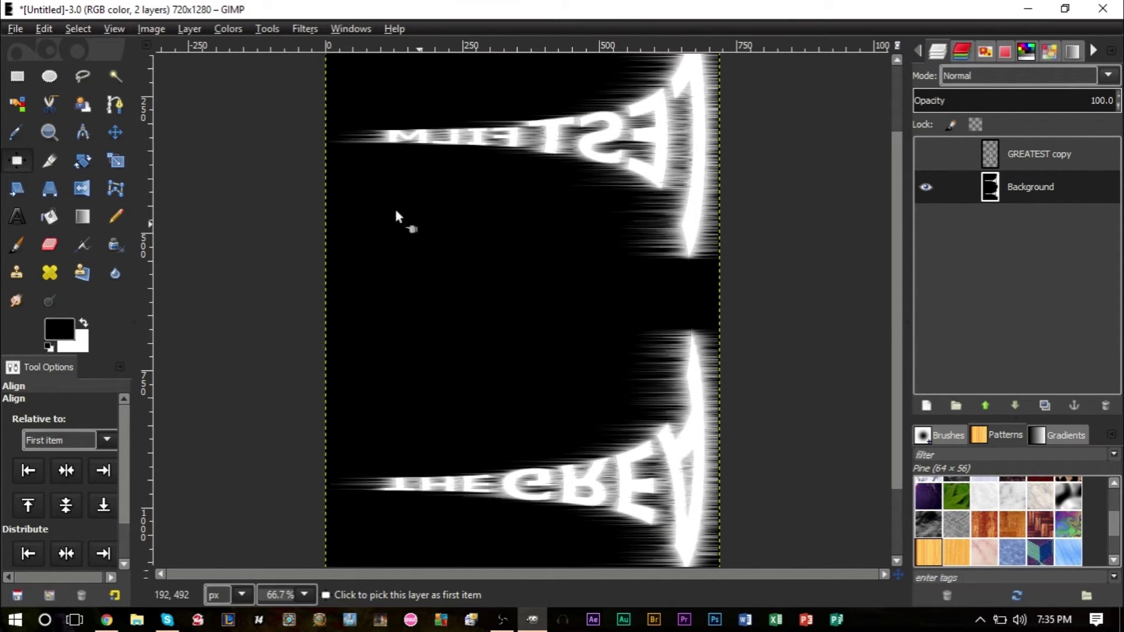
# Rotate the whole image 90° counter-clockwise.
pyautogui.click(153, 29)
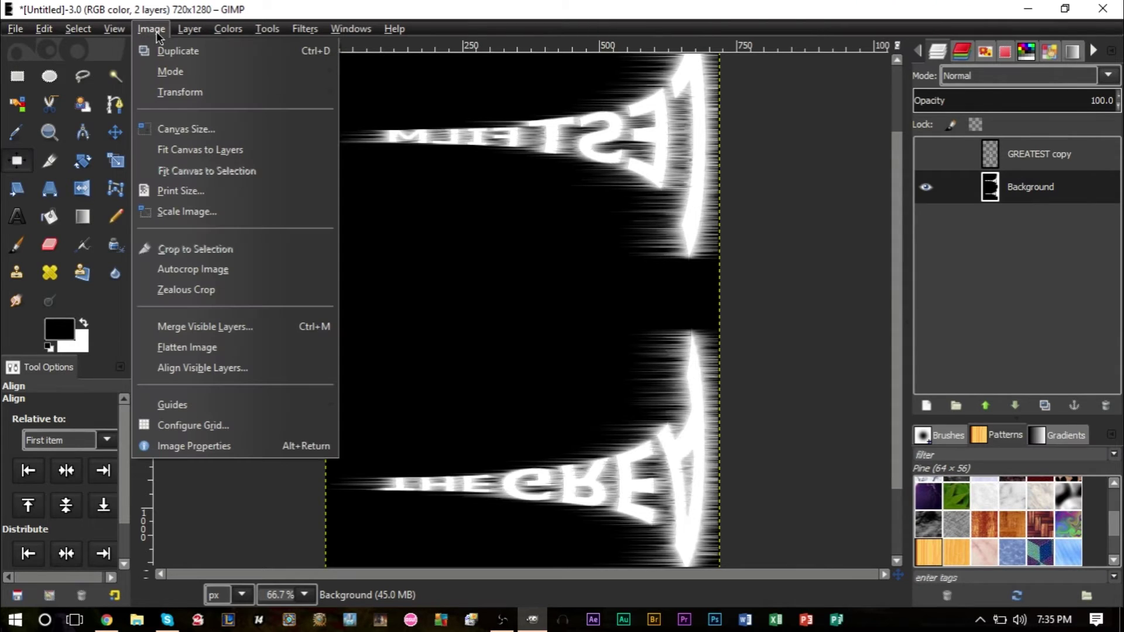
pyautogui.moveTo(199, 102)
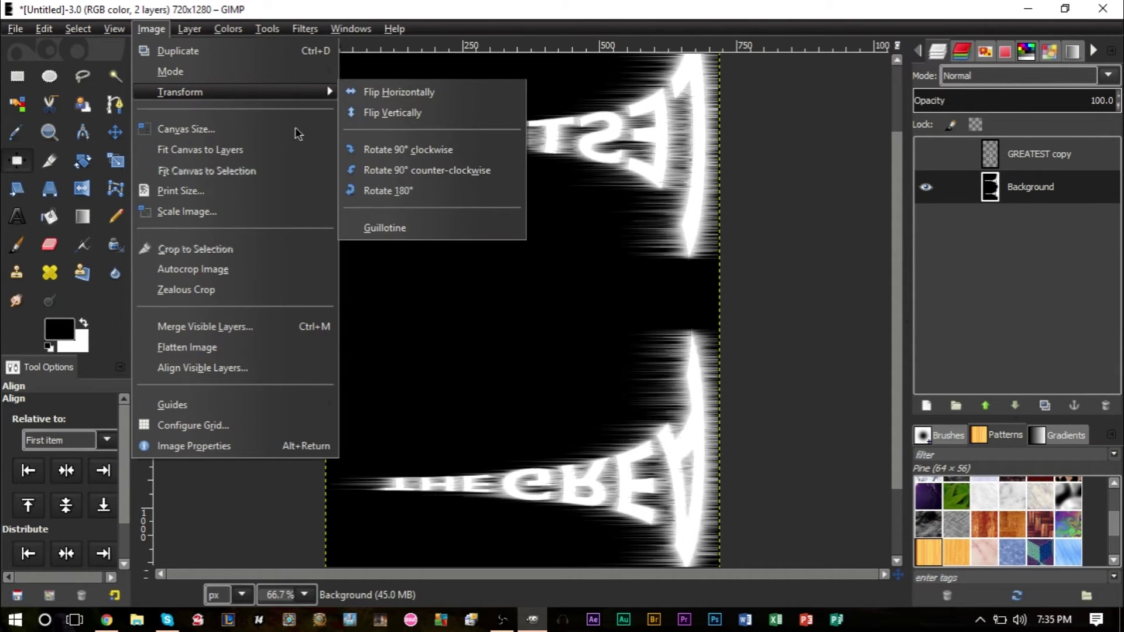
pyautogui.click(465, 176)
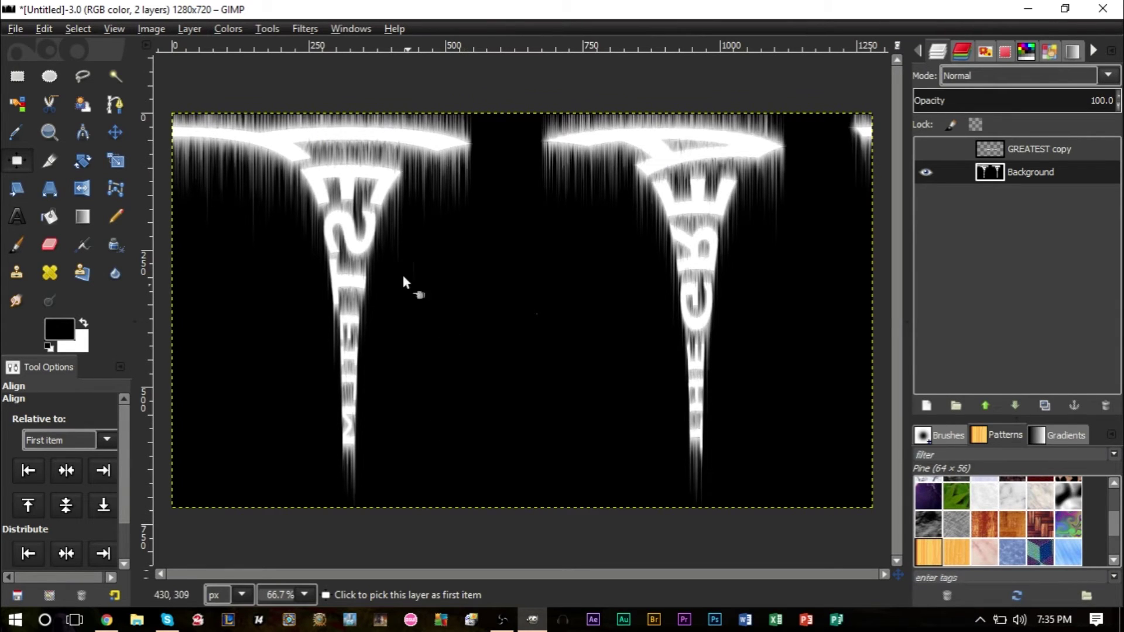
# Apply the Polar Coordinates distortion to the Background layer with To polar and Map from top enabled and 100% circle depth.
pyautogui.click(305, 31)
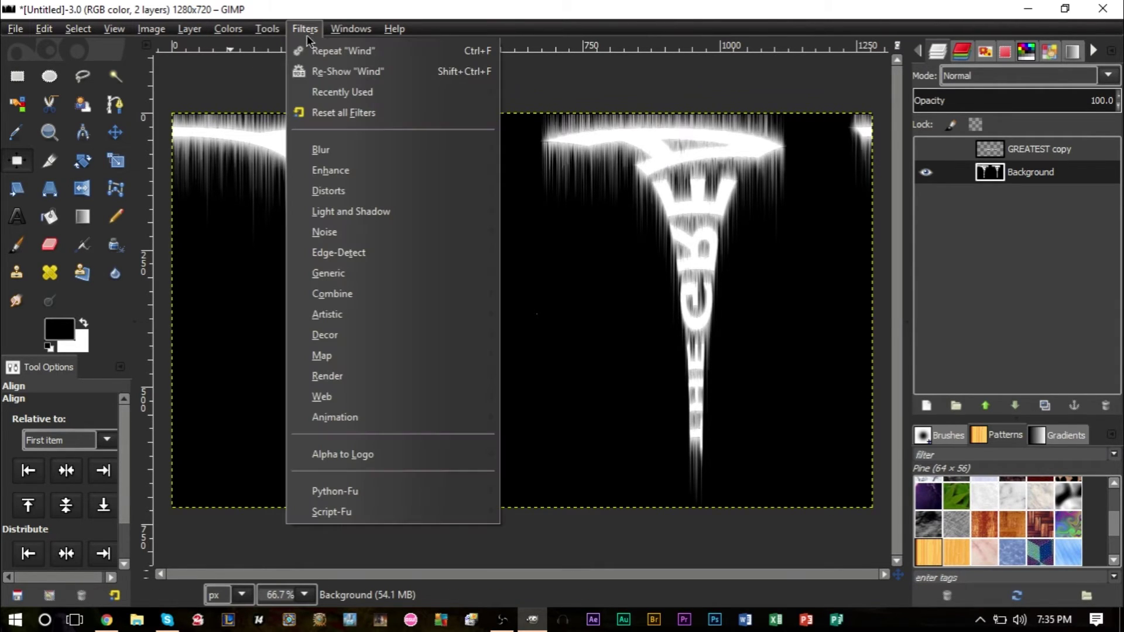
pyautogui.moveTo(368, 195)
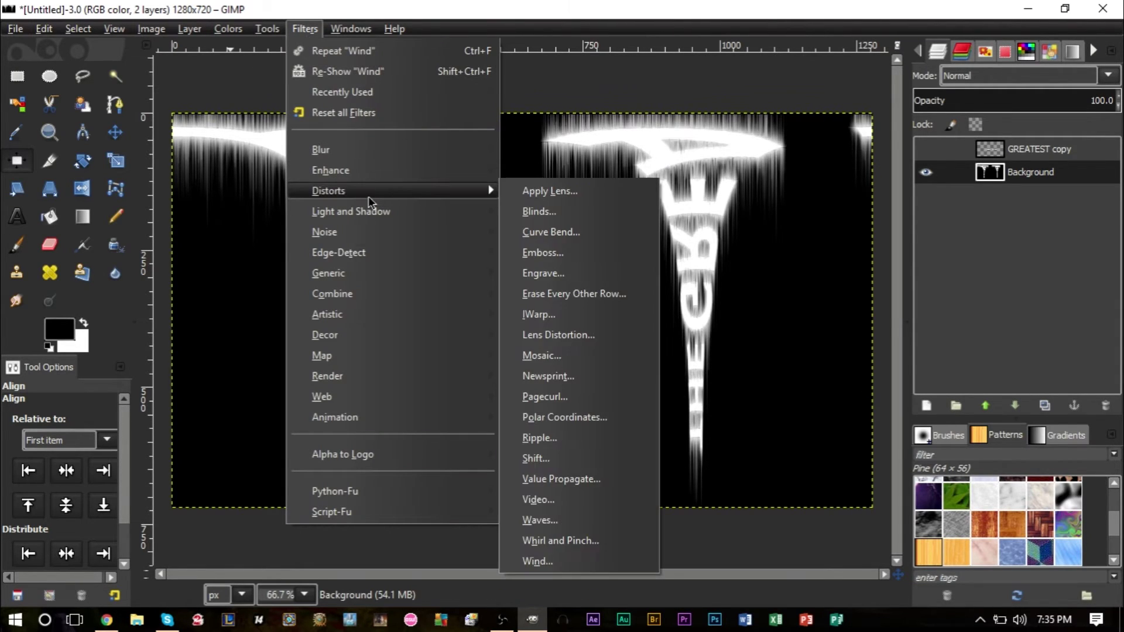
pyautogui.click(594, 419)
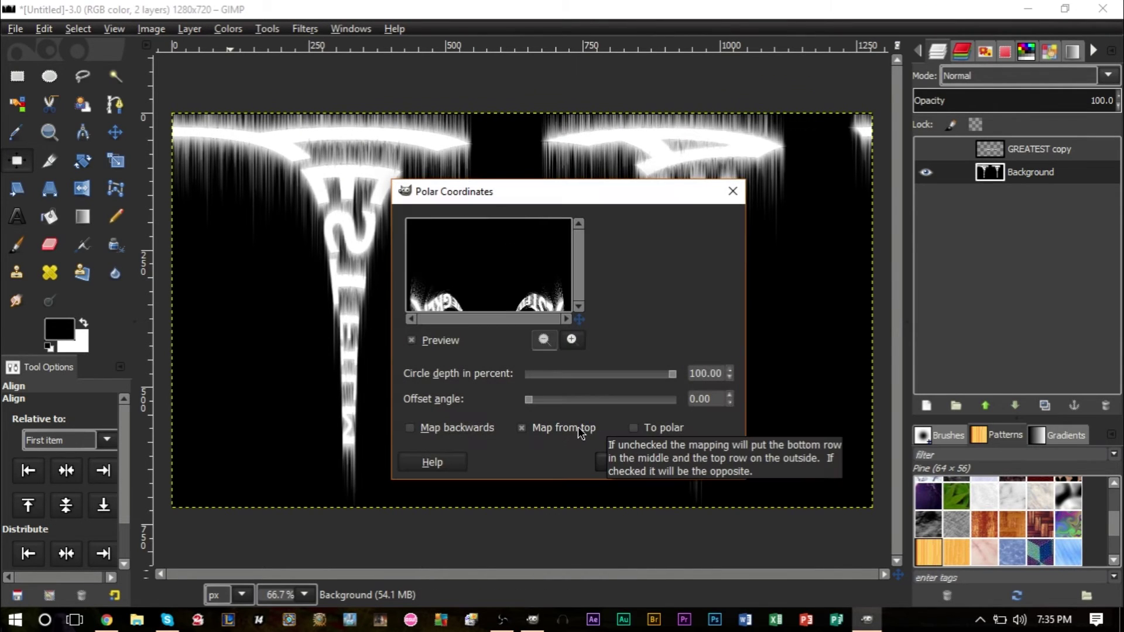
pyautogui.click(649, 428)
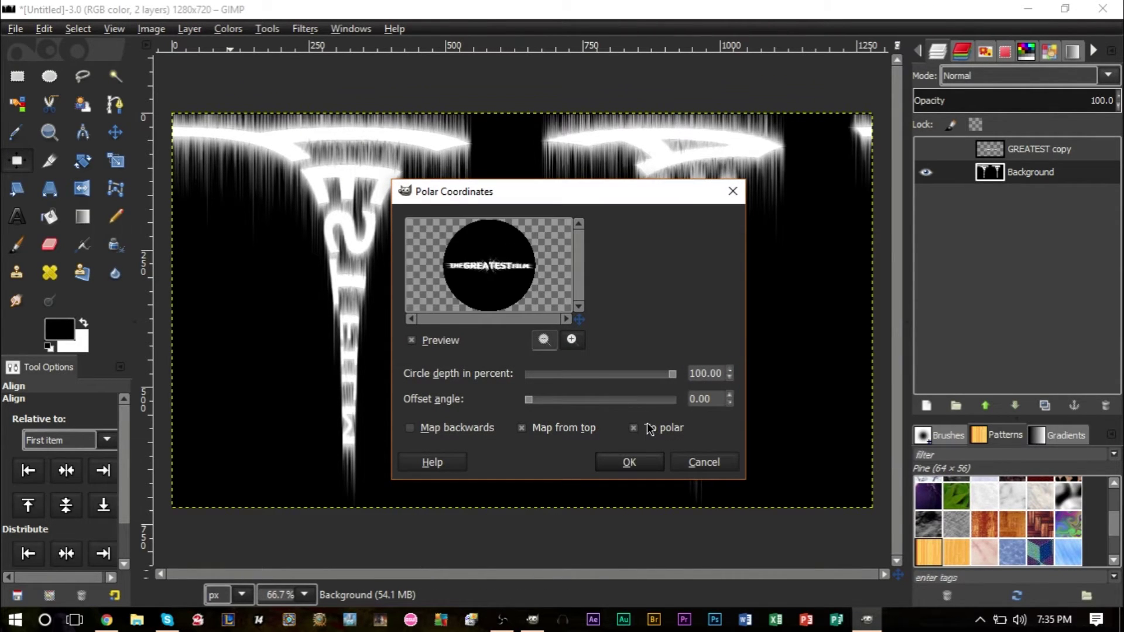
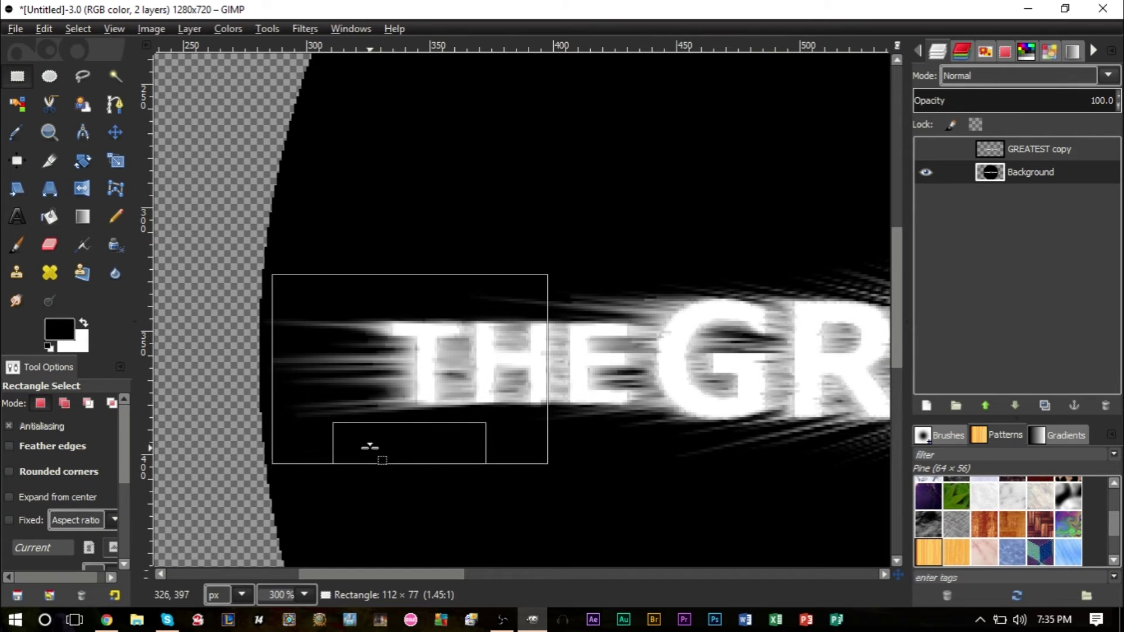
# Draw a rectangular selection about 185 px high around the full THE GREATEST FILM lettering and its streaks, spanning the black circle's width.
pyautogui.moveTo(520, 371); pyautogui.dragTo(588, 461)
pyautogui.moveTo(672, 577); pyautogui.dragTo(485, 584)
pyautogui.scroll(-3, 541, 410)
pyautogui.moveTo(537, 371); pyautogui.dragTo(546, 266)
pyautogui.scroll(3, 550, 444)
pyautogui.scroll(-1, 524, 373)
pyautogui.scroll(-2, 524, 373)
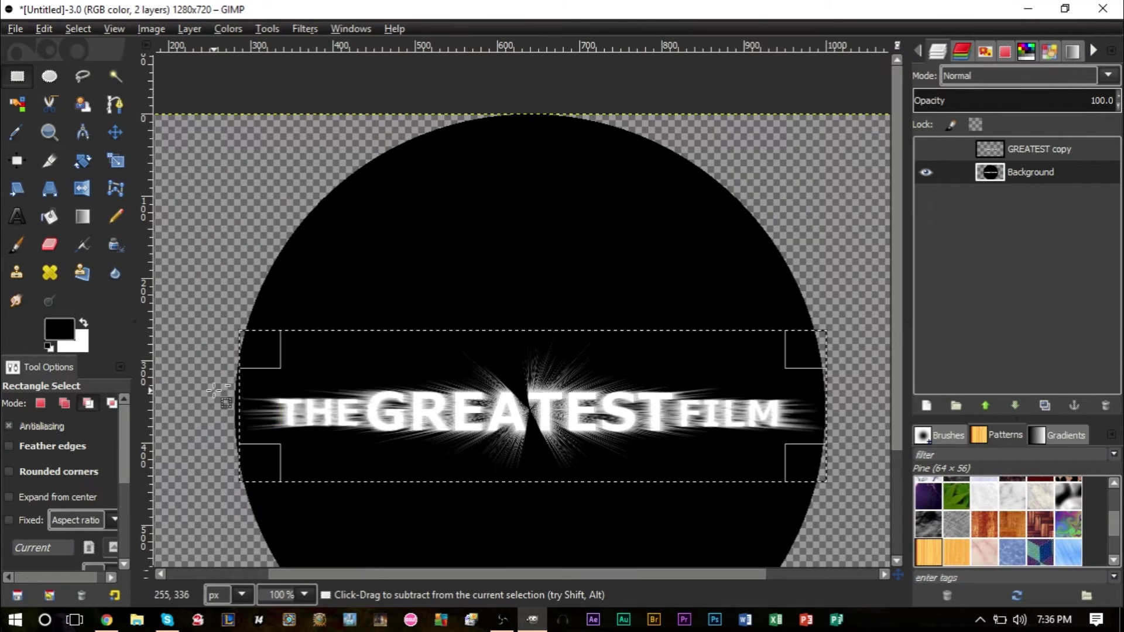
# Move the selection's left edge inward so its corners lie inside the black circle beside THE.
pyautogui.scroll(3, 250, 396)
pyautogui.moveTo(316, 351); pyautogui.dragTo(330, 364)
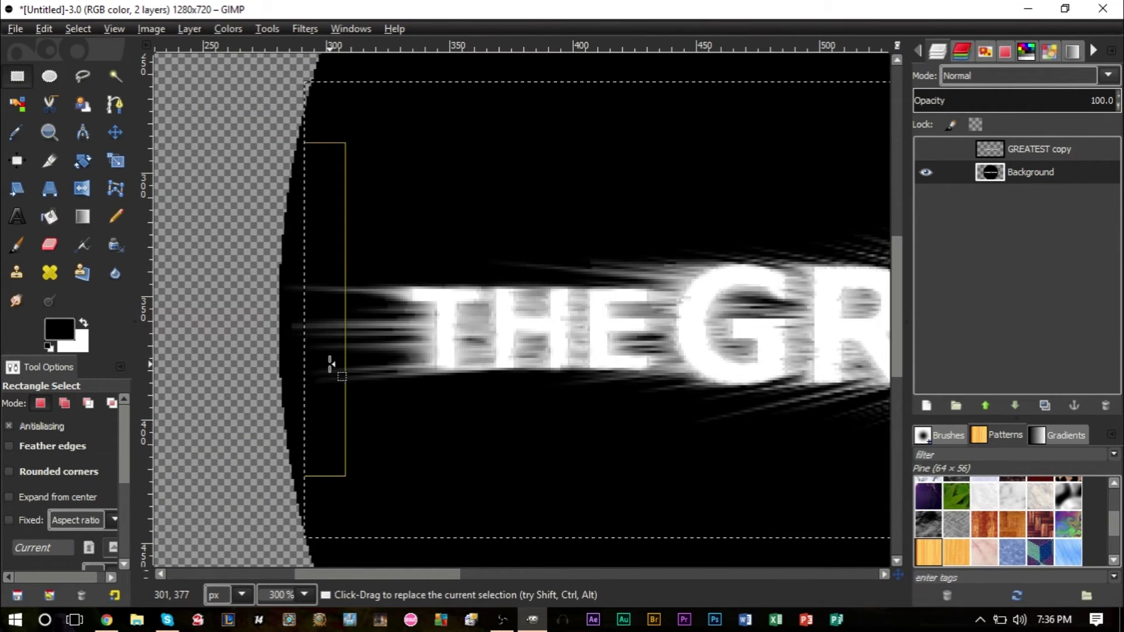
pyautogui.moveTo(337, 436); pyautogui.dragTo(345, 436)
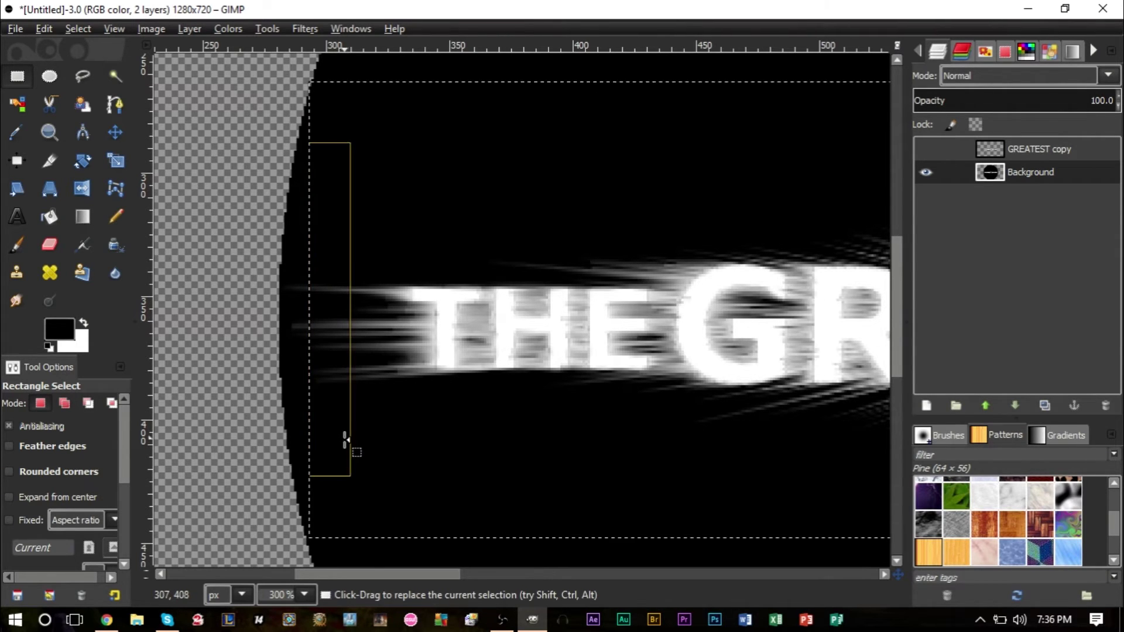
pyautogui.scroll(3, 286, 257)
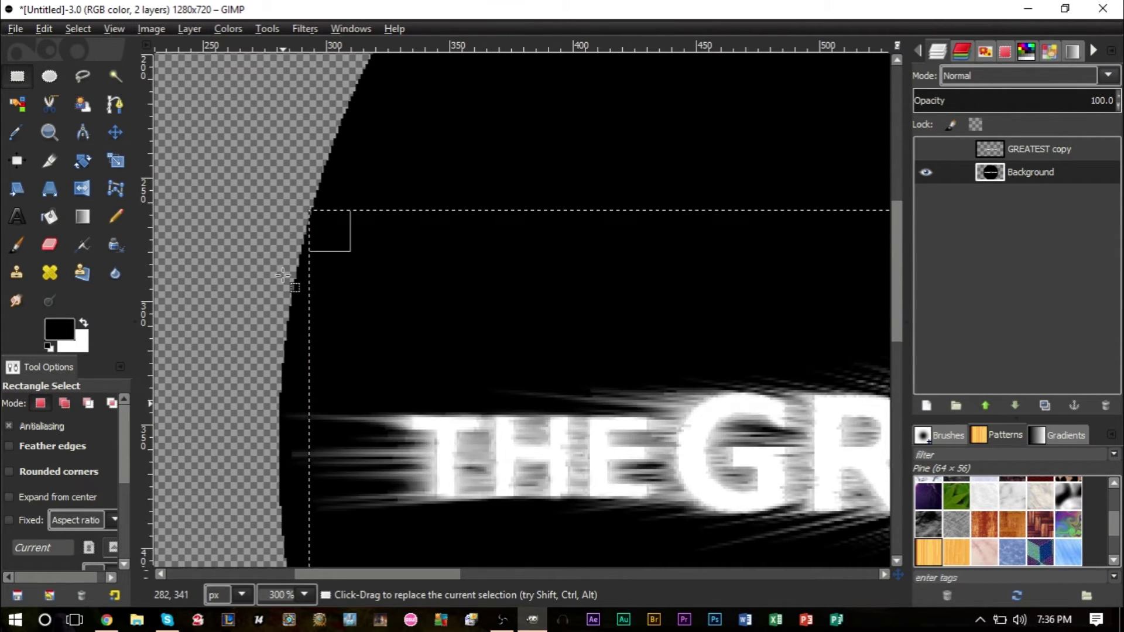
pyautogui.moveTo(336, 311); pyautogui.dragTo(339, 317)
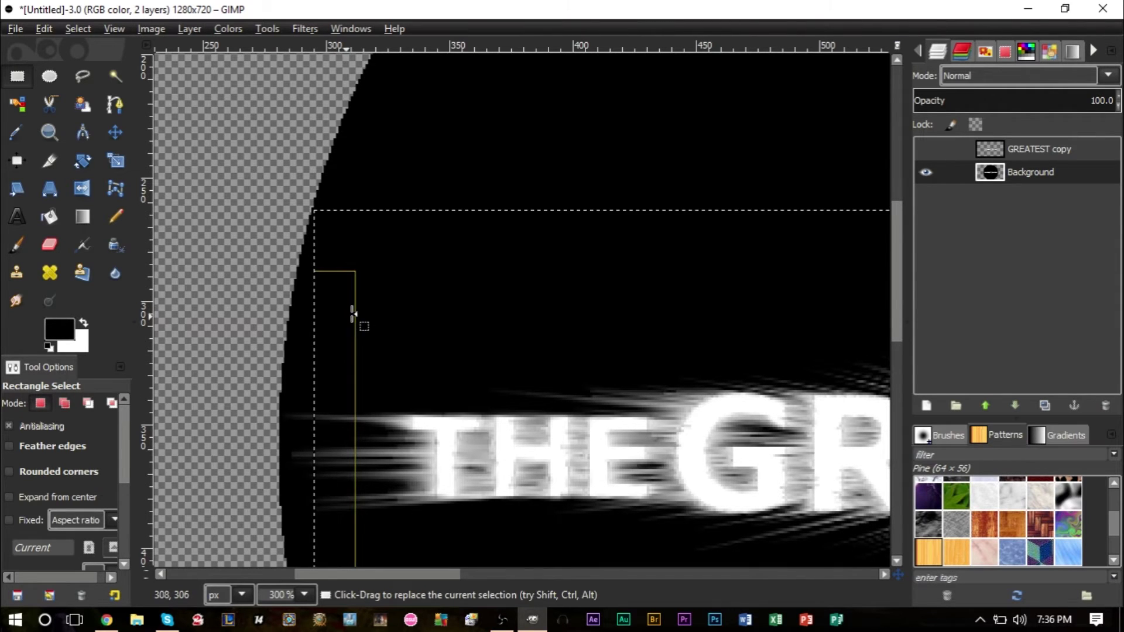
pyautogui.keyDown('ctrl'); pyautogui.scroll(-2, 360, 310); pyautogui.keyUp('ctrl')
pyautogui.keyDown('ctrl'); pyautogui.scroll(-2, 346, 287); pyautogui.keyUp('ctrl')
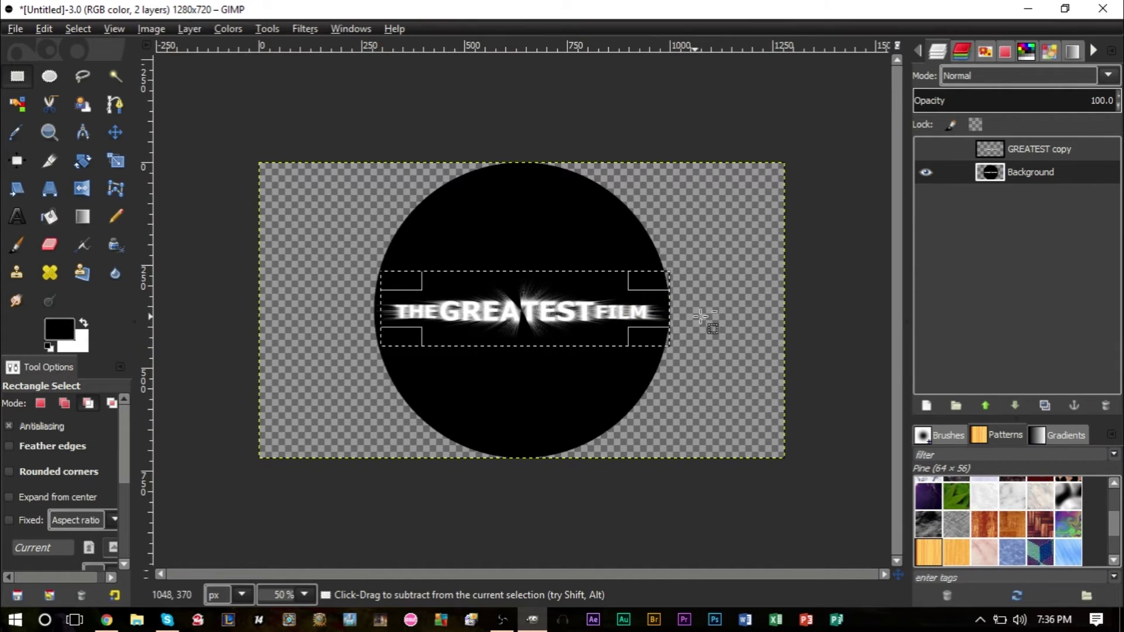
# Move the selection's right edge inward beside FILM so its corners lie inside the black circle, making it about 690 × 185 px.
pyautogui.keyDown('ctrl'); pyautogui.scroll(4, 710, 326); pyautogui.keyUp('ctrl')
pyautogui.moveTo(578, 252); pyautogui.dragTo(524, 258)
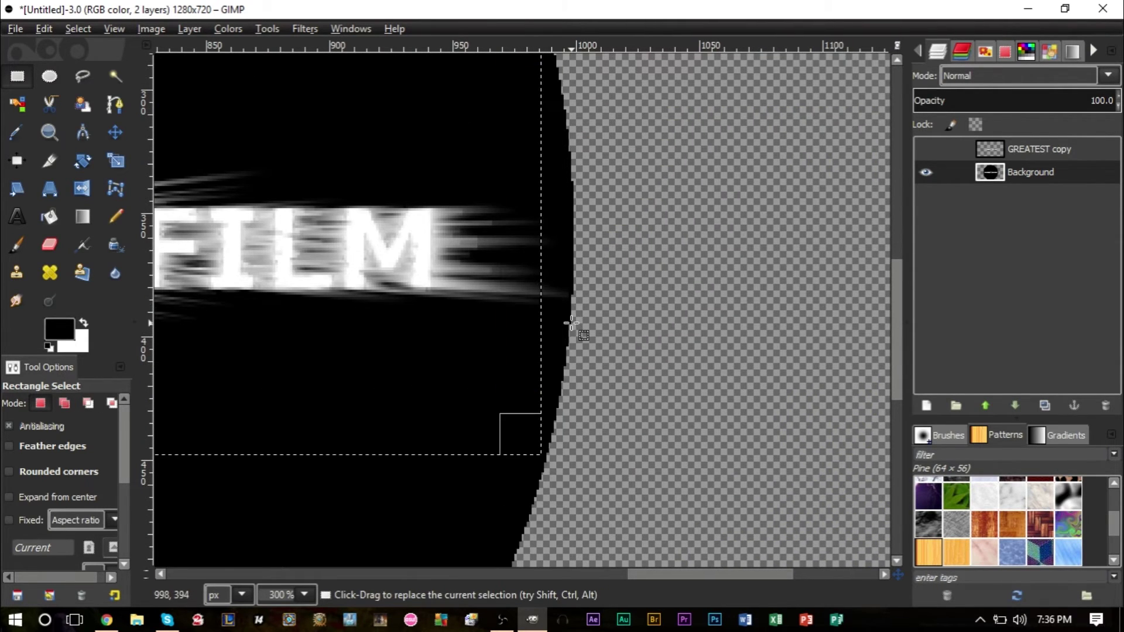
pyautogui.scroll(4, 522, 258)
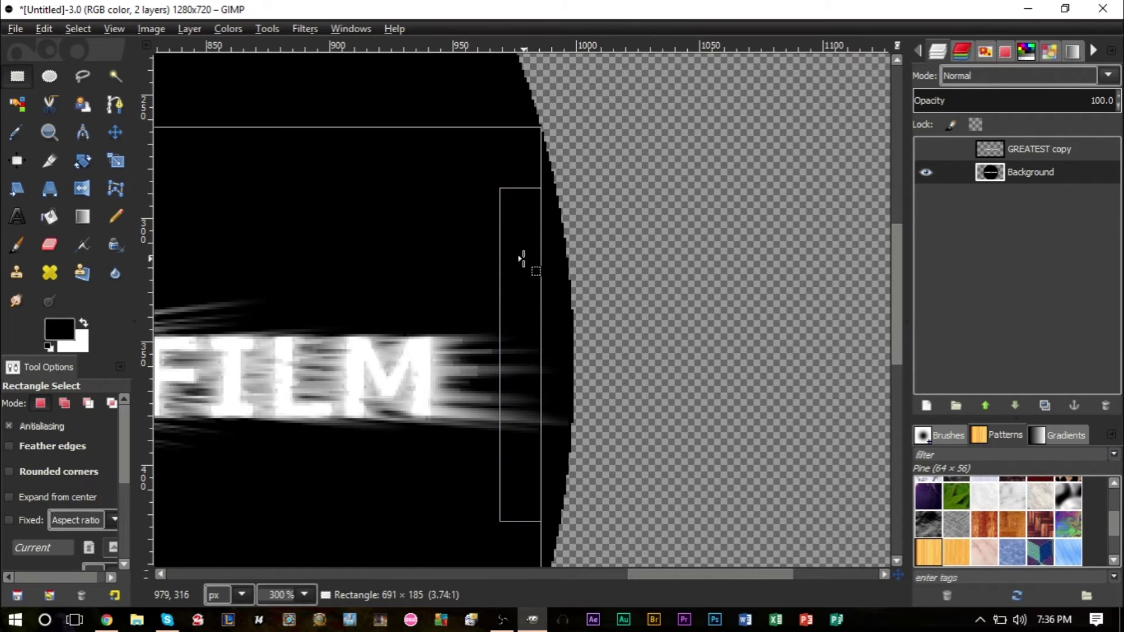
pyautogui.moveTo(522, 261); pyautogui.dragTo(520, 271)
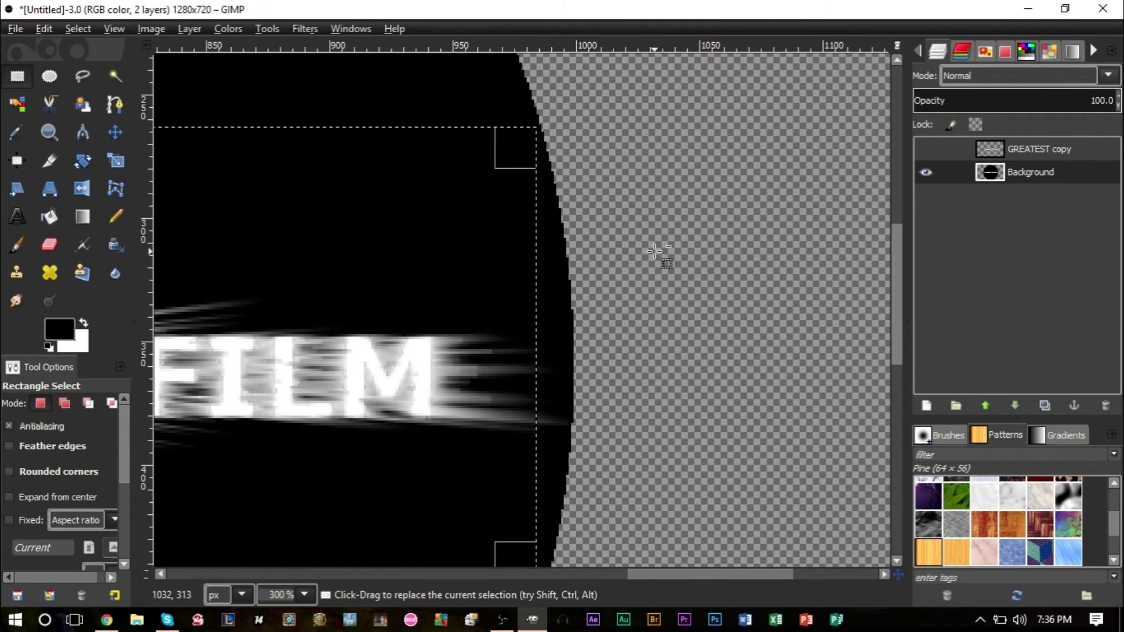
pyautogui.keyDown('ctrl'); pyautogui.scroll(-2, 662, 258); pyautogui.keyUp('ctrl')
pyautogui.keyDown('ctrl'); pyautogui.scroll(-3, 662, 258); pyautogui.keyUp('ctrl')
pyautogui.keyDown('ctrl'); pyautogui.scroll(1, 657, 251); pyautogui.keyUp('ctrl')
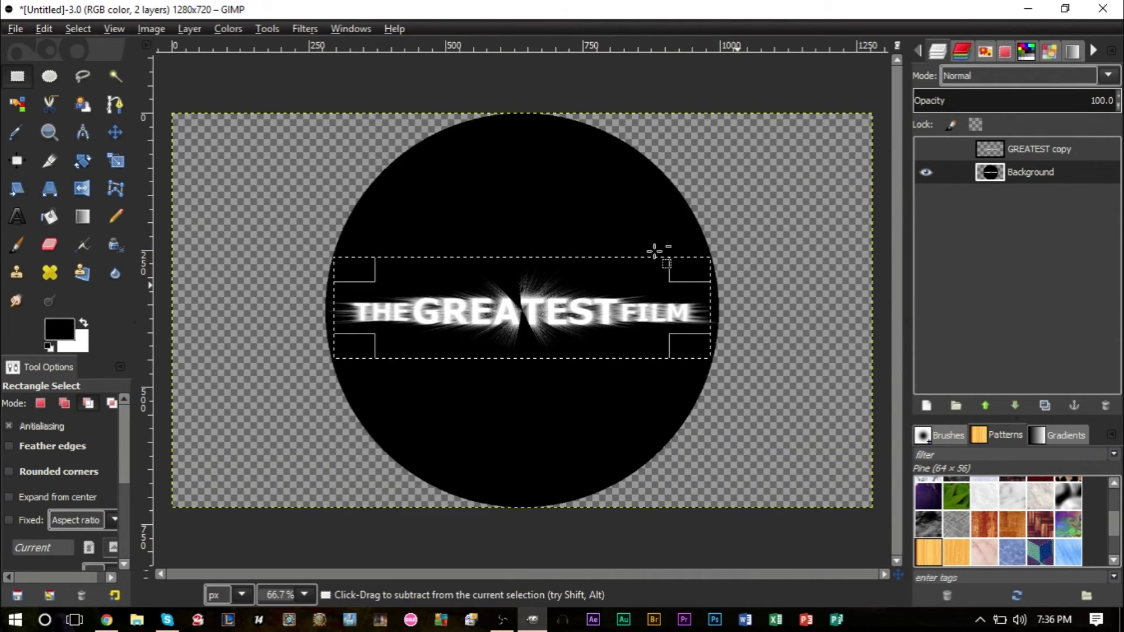
# Invert the selection and bucket-fill the area around the lettering with the black foreground color, leaving nothing selected.
pyautogui.click(78, 28)
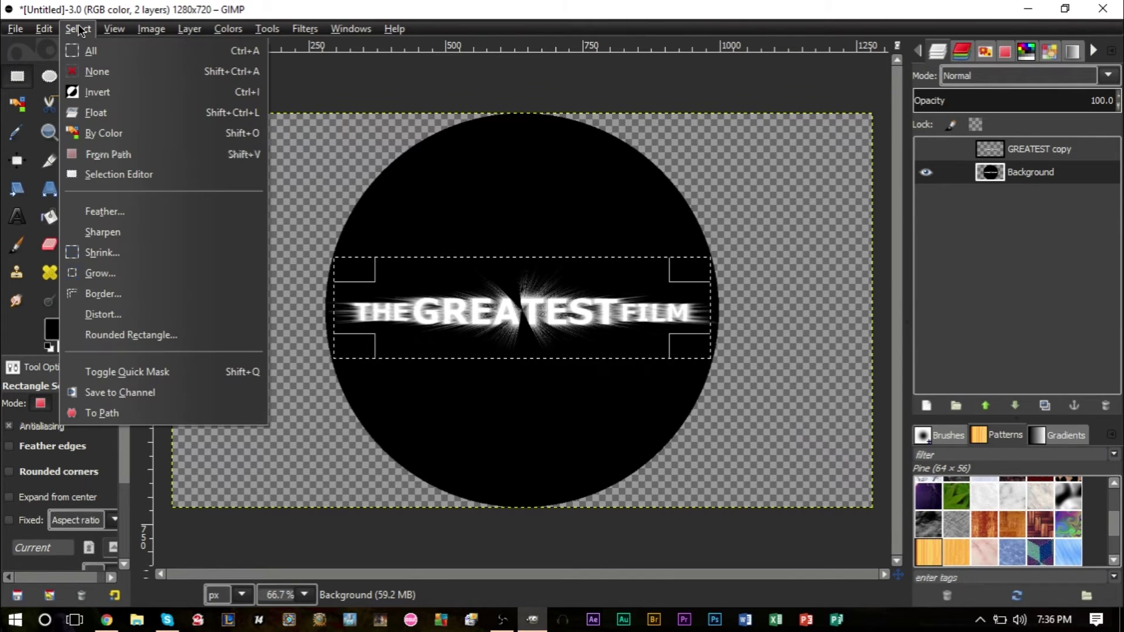
pyautogui.click(115, 92)
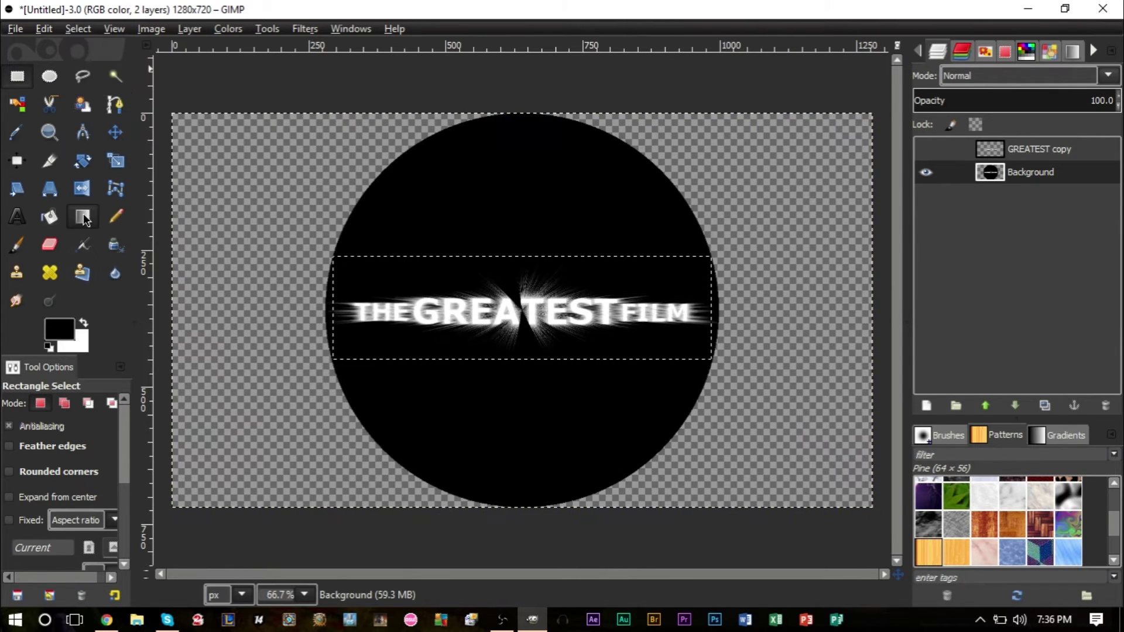
pyautogui.click(58, 217)
pyautogui.click(258, 221)
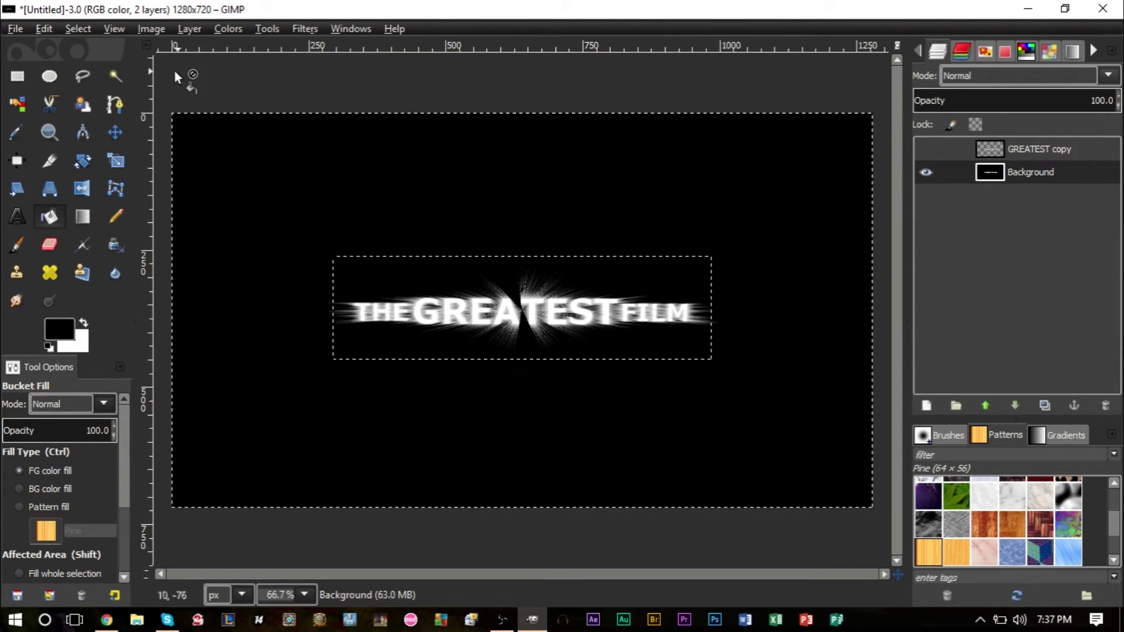
pyautogui.click(78, 28)
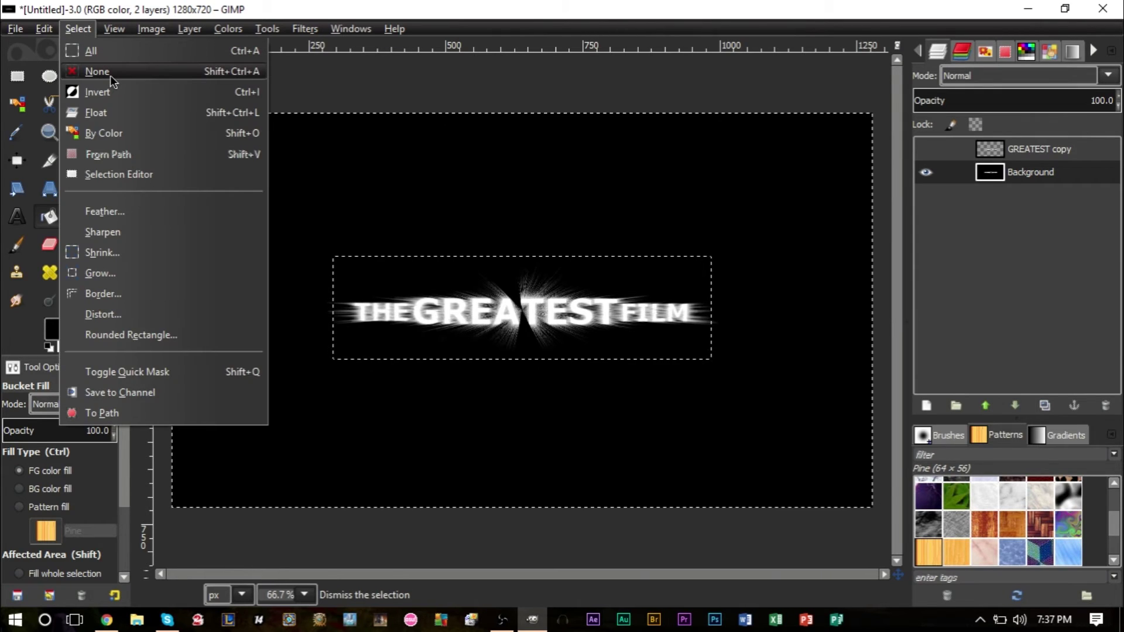
pyautogui.click(97, 71)
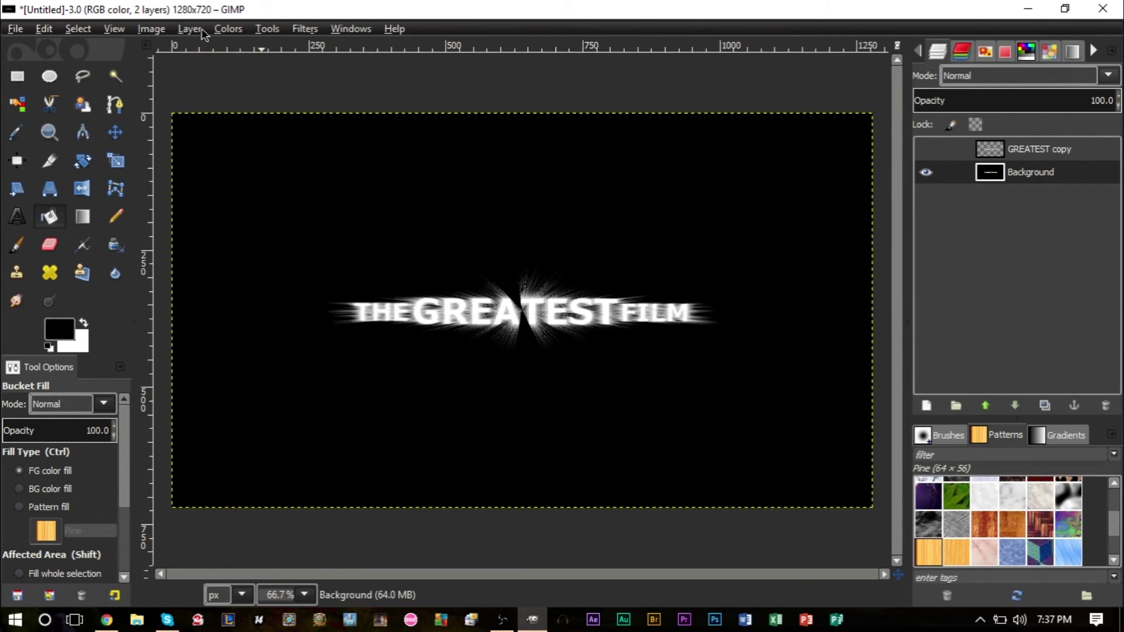
# Try a Motion Blur of type Zoom with Blur outward enabled on the Background layer.
pyautogui.click(307, 32)
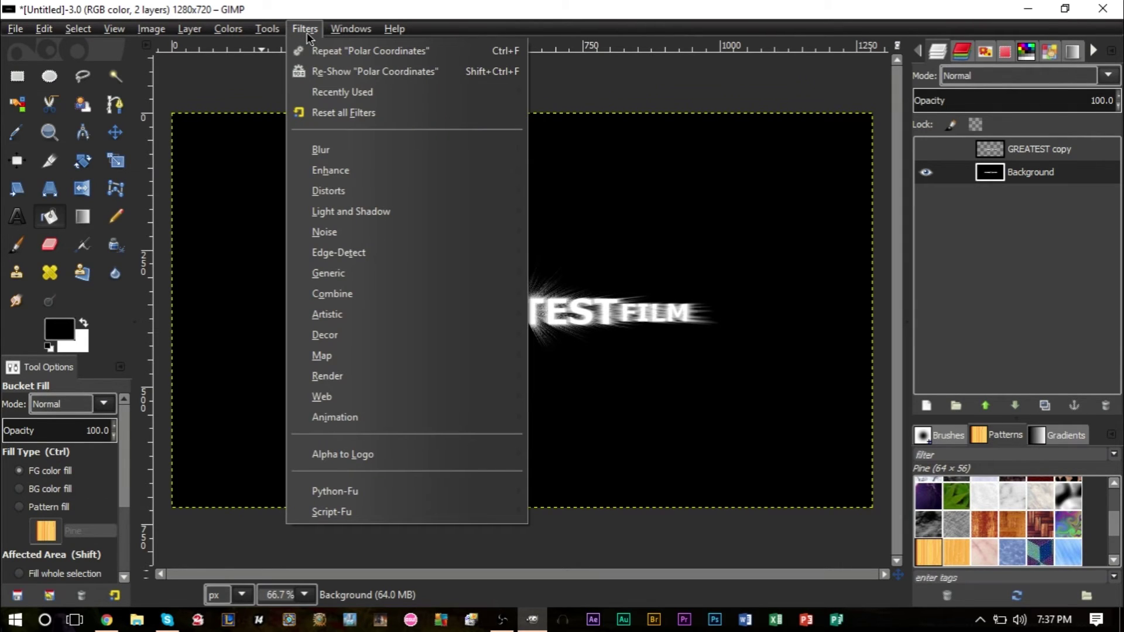
pyautogui.moveTo(352, 143)
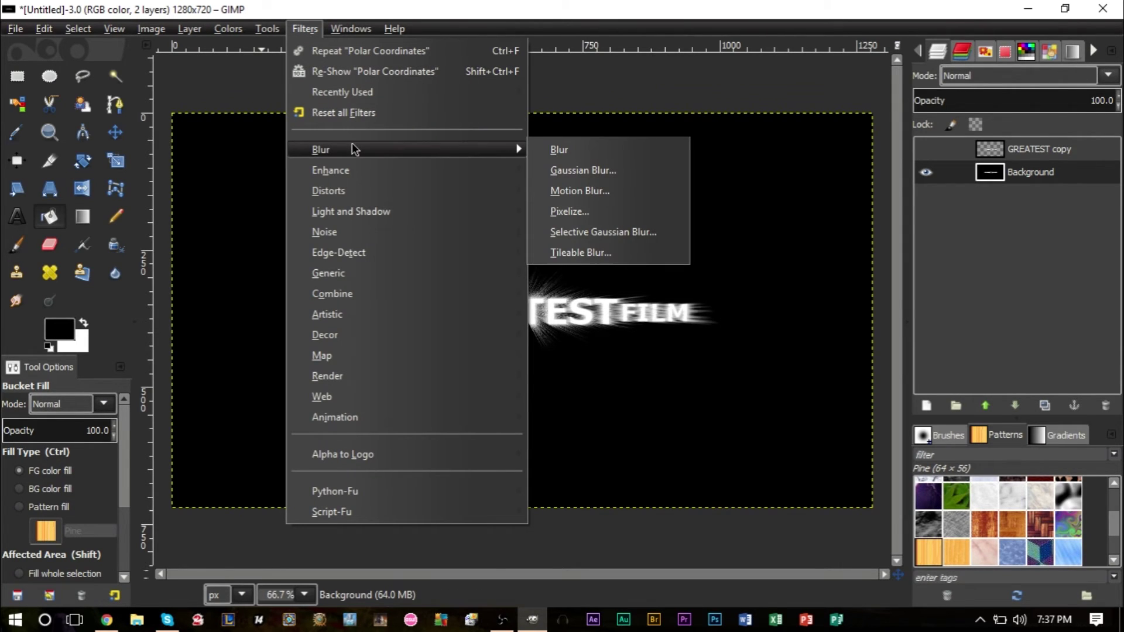
pyautogui.click(574, 193)
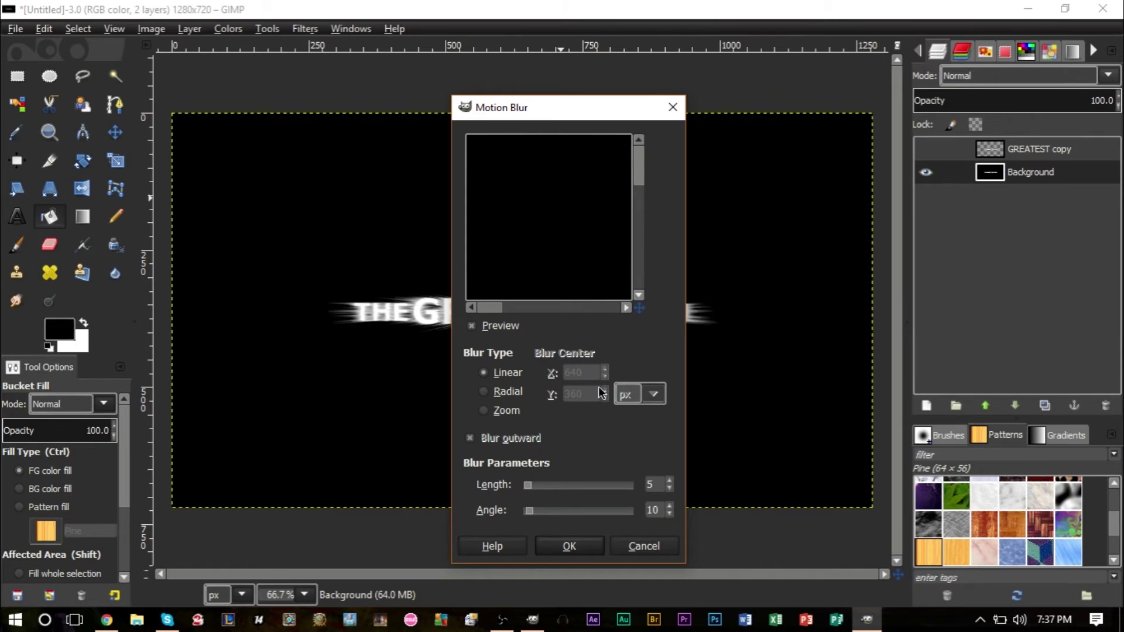
pyautogui.click(491, 413)
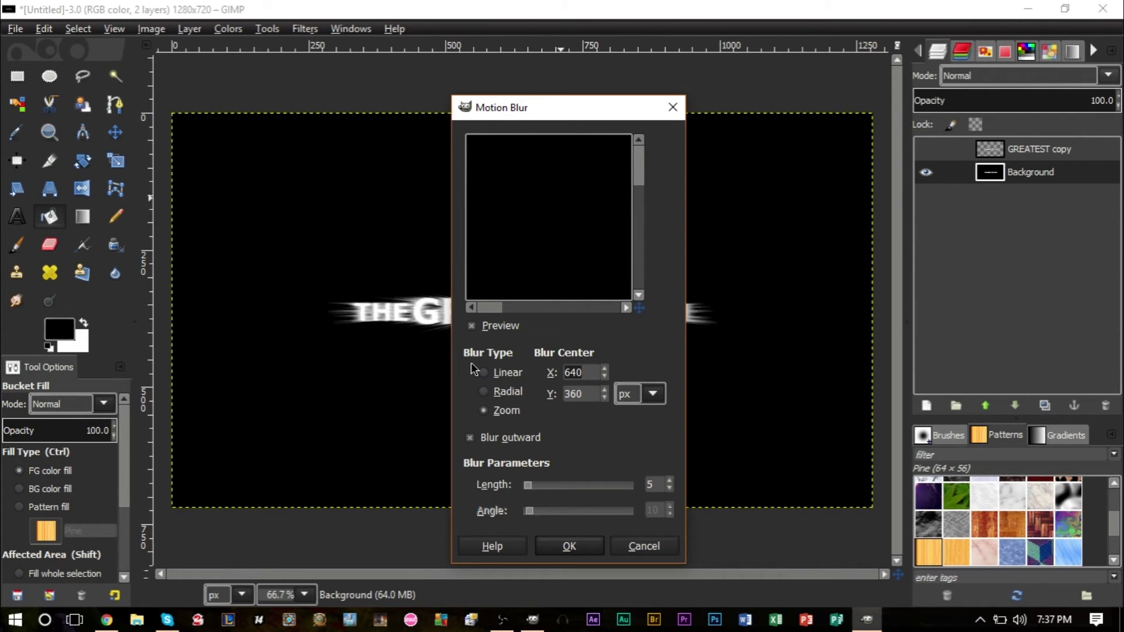
pyautogui.press('Tab')
pyautogui.write('4')
pyautogui.click(570, 546)
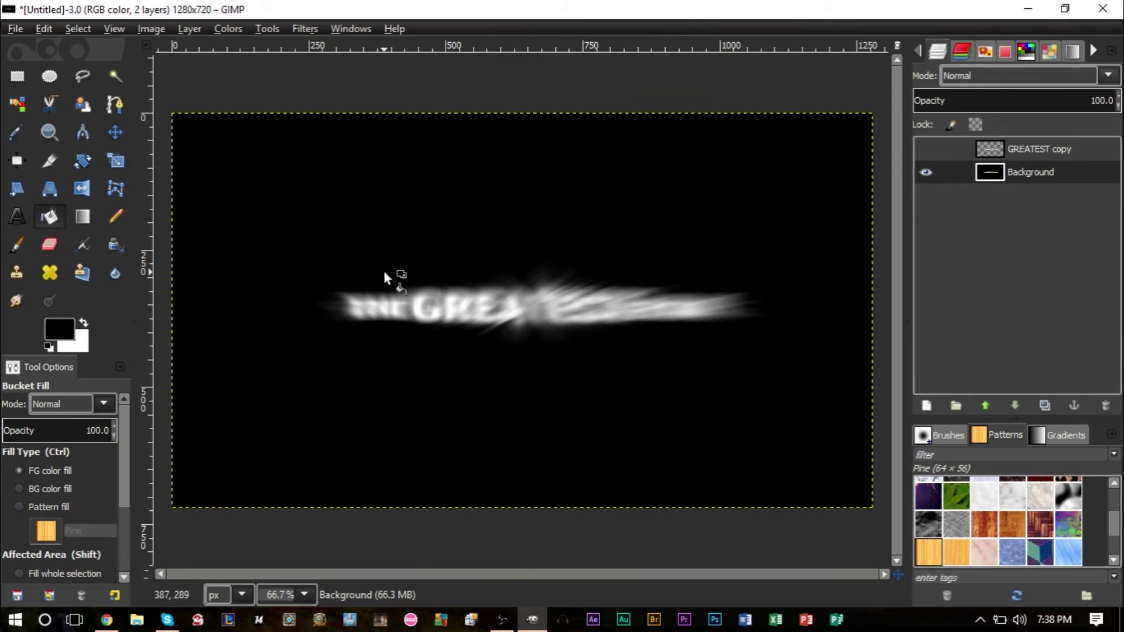
# Inspect the blurred lettering up close and undo the Motion Blur.
pyautogui.press('2')
pyautogui.press('1')
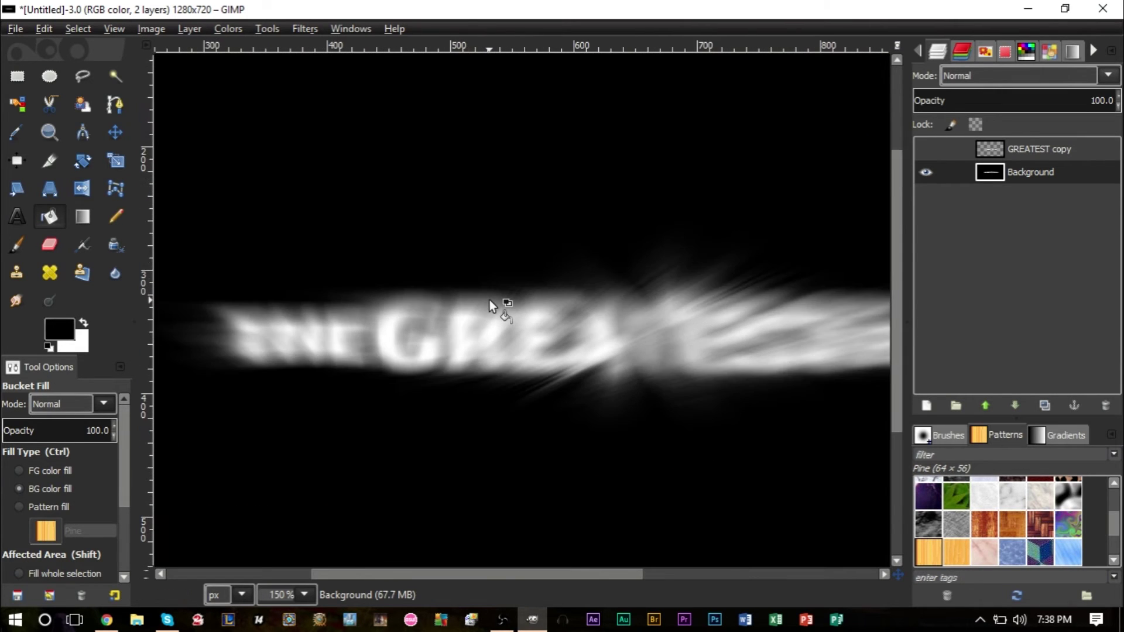
pyautogui.press('+')
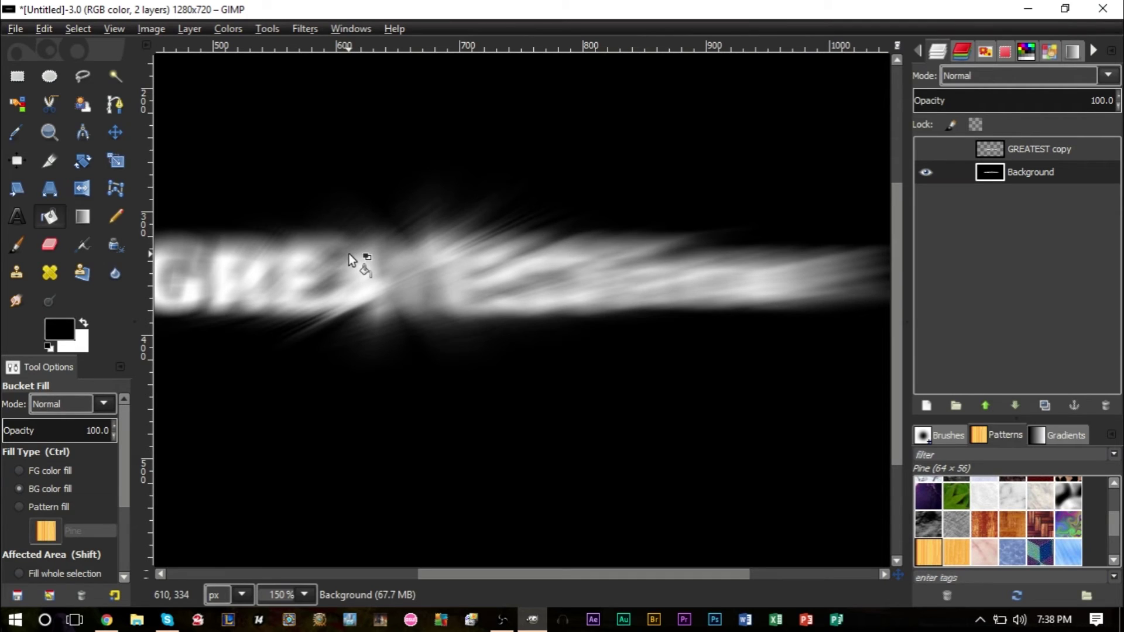
pyautogui.hotkey('ctrl', 'z')
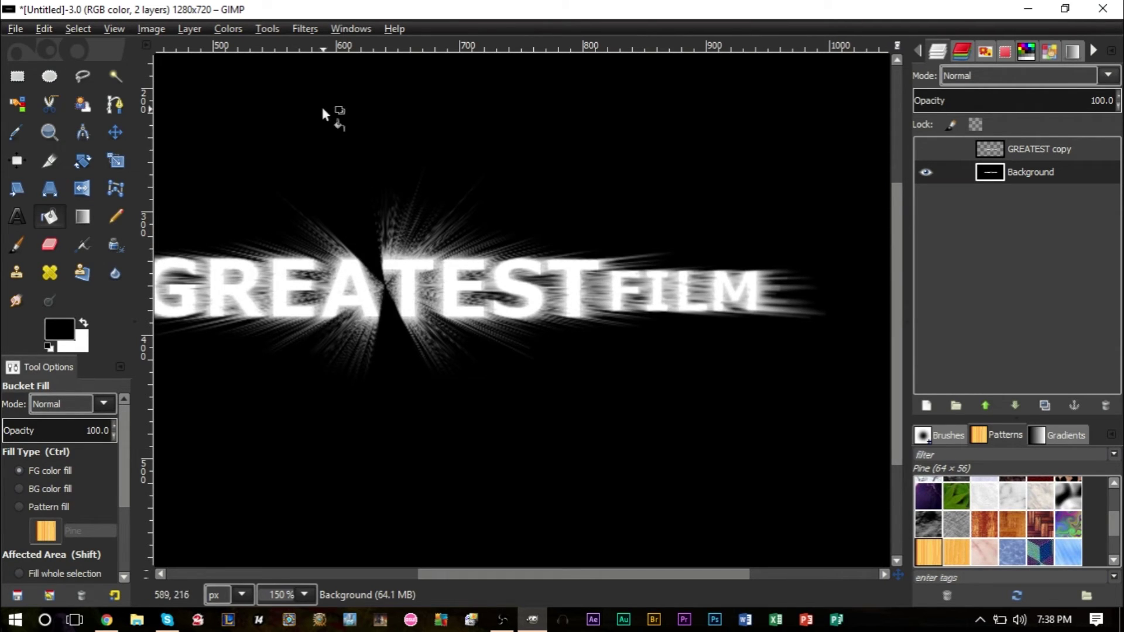
# Apply a Zoom-type Motion Blur with length 40 and Blur outward enabled to the Background layer.
pyautogui.click(303, 30)
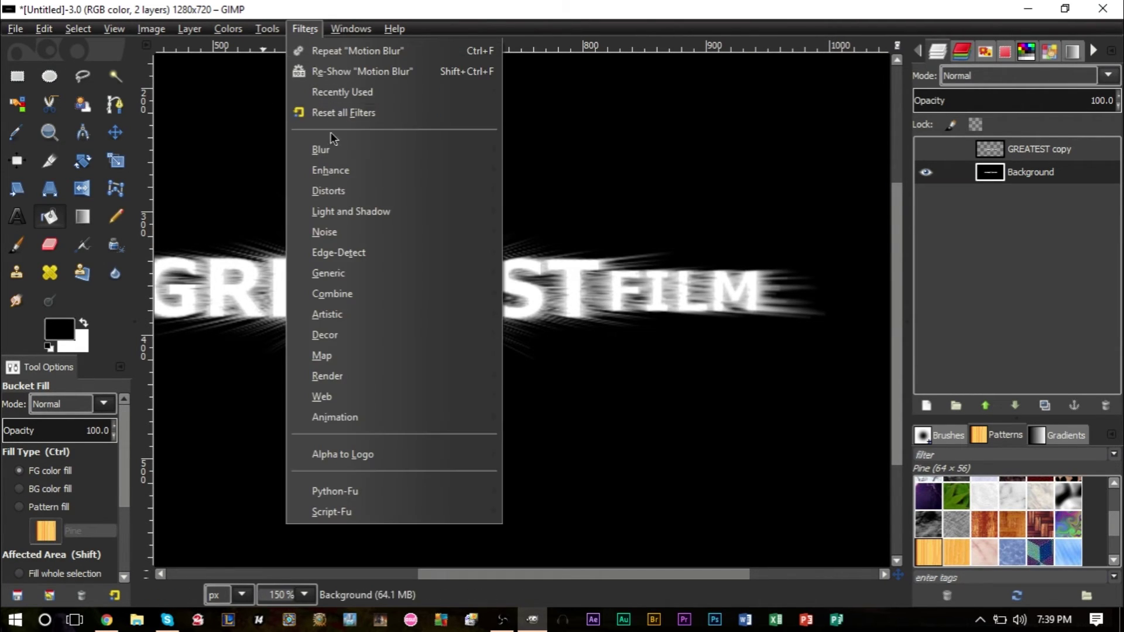
pyautogui.moveTo(344, 151)
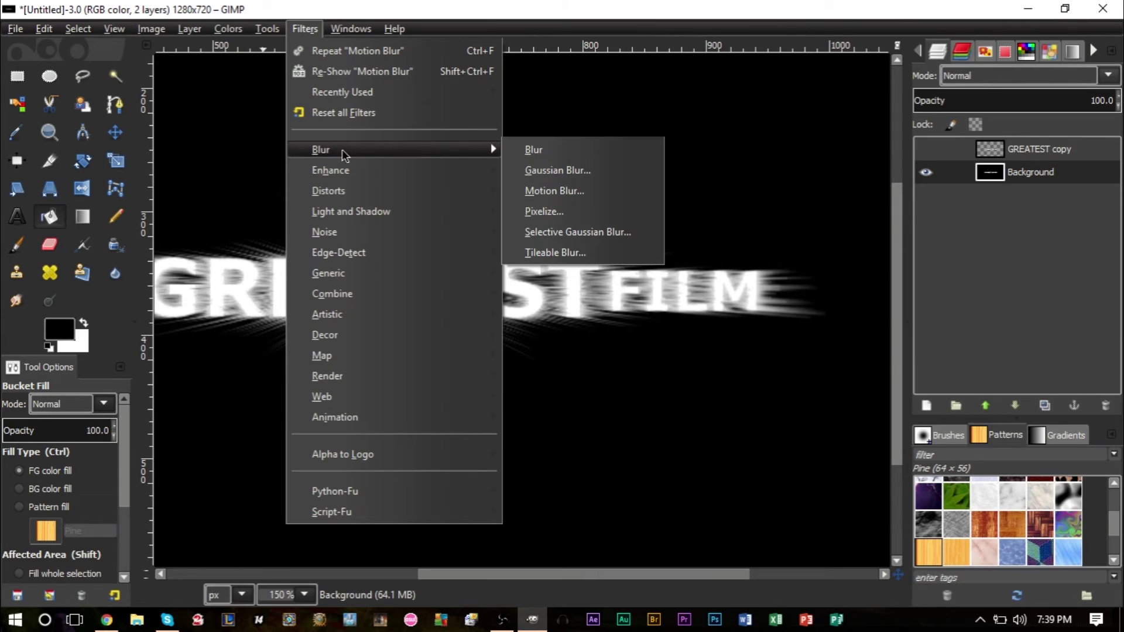
pyautogui.click(565, 191)
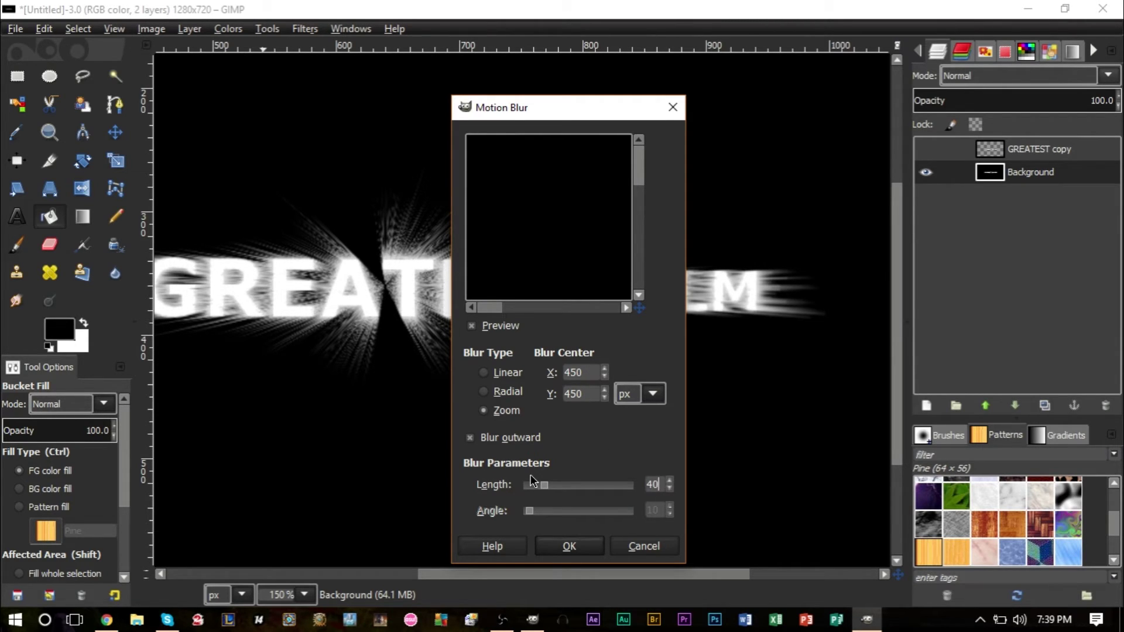
pyautogui.click(599, 544)
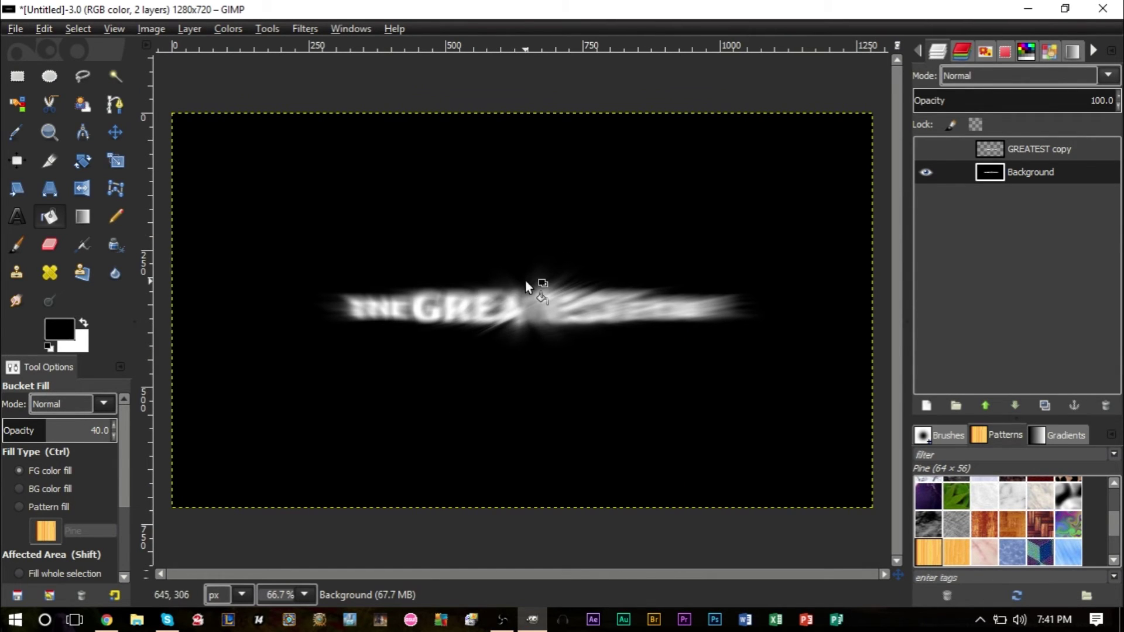
# Make the GREATEST copy layer active and visible so the sharp lettering sits over the blurred Background.
pyautogui.click(1021, 153)
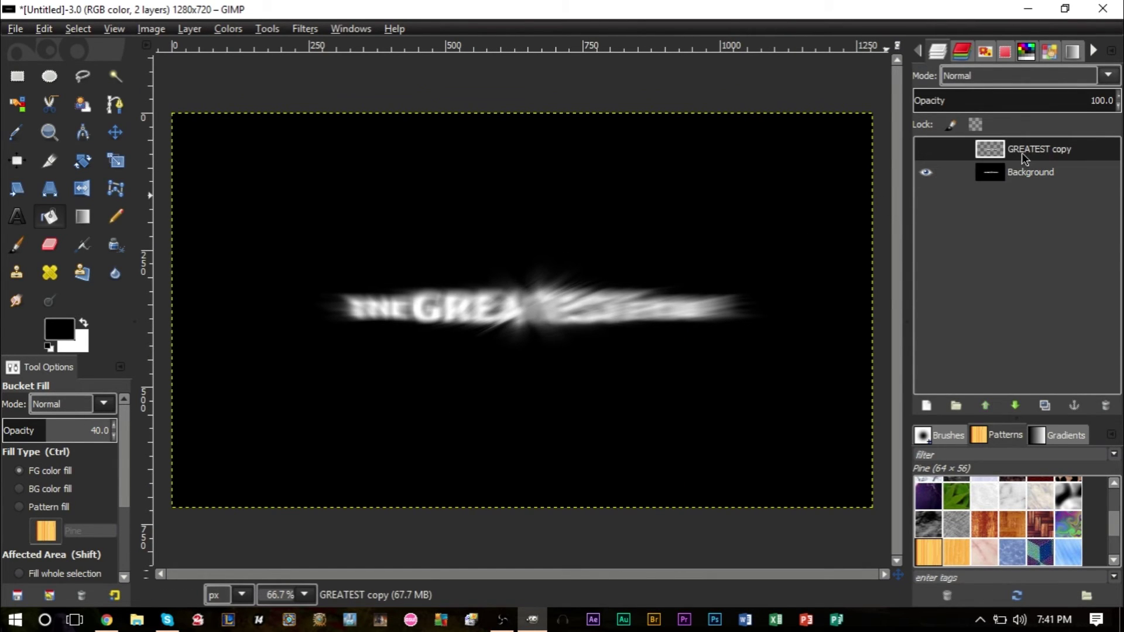
pyautogui.click(926, 150)
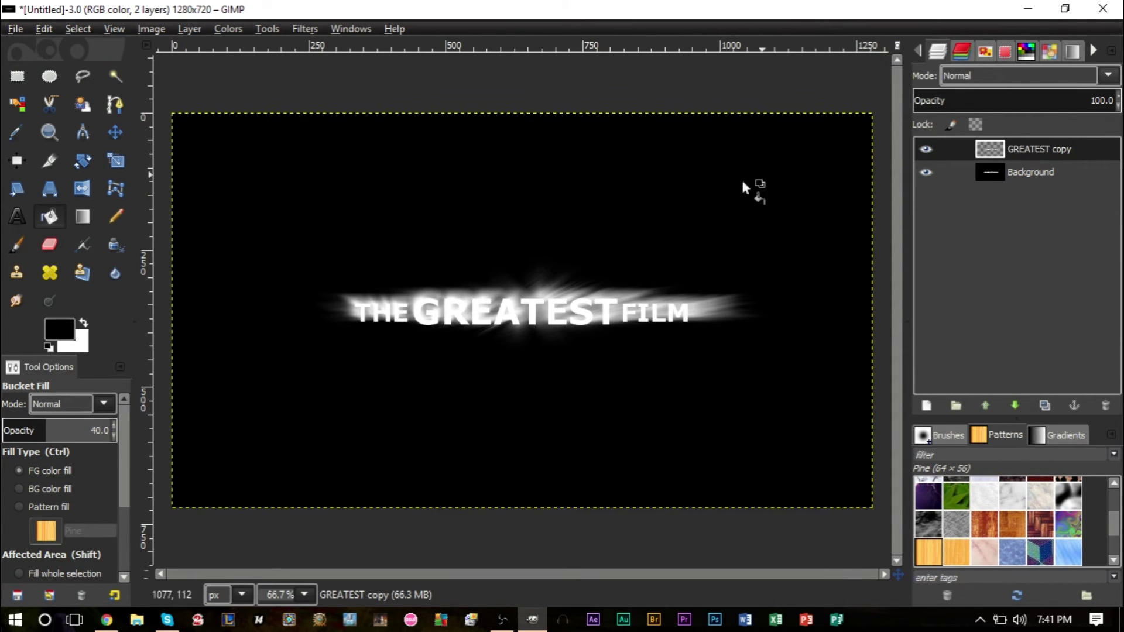
pyautogui.scroll(2, 515, 306)
pyautogui.scroll(1, 417, 361)
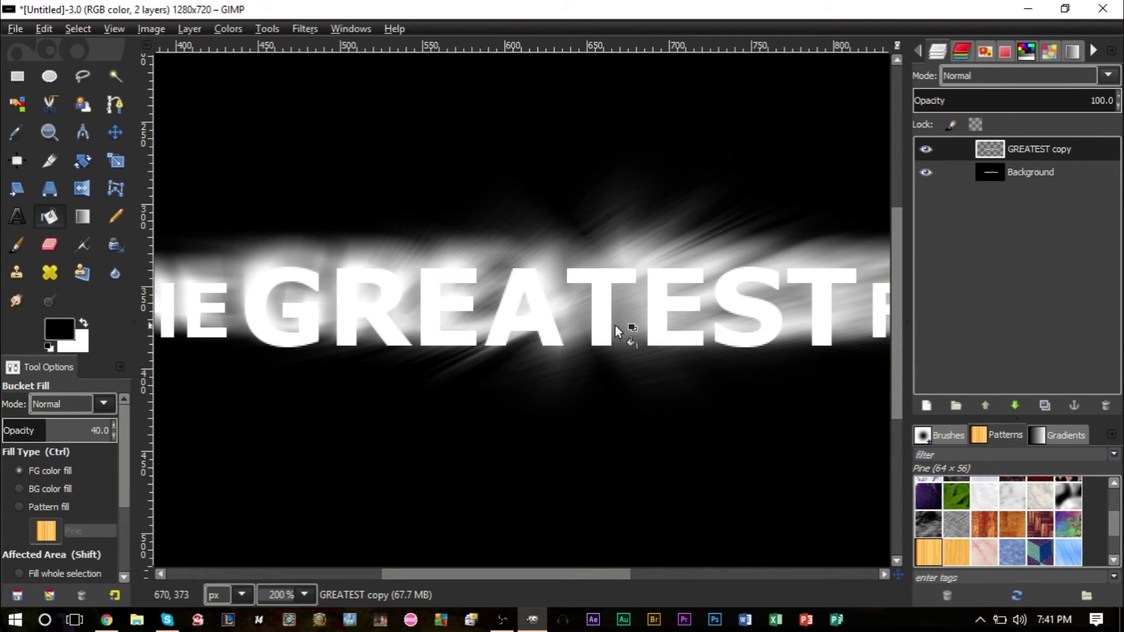
pyautogui.scroll(2, 499, 336)
pyautogui.scroll(-4, 498, 335)
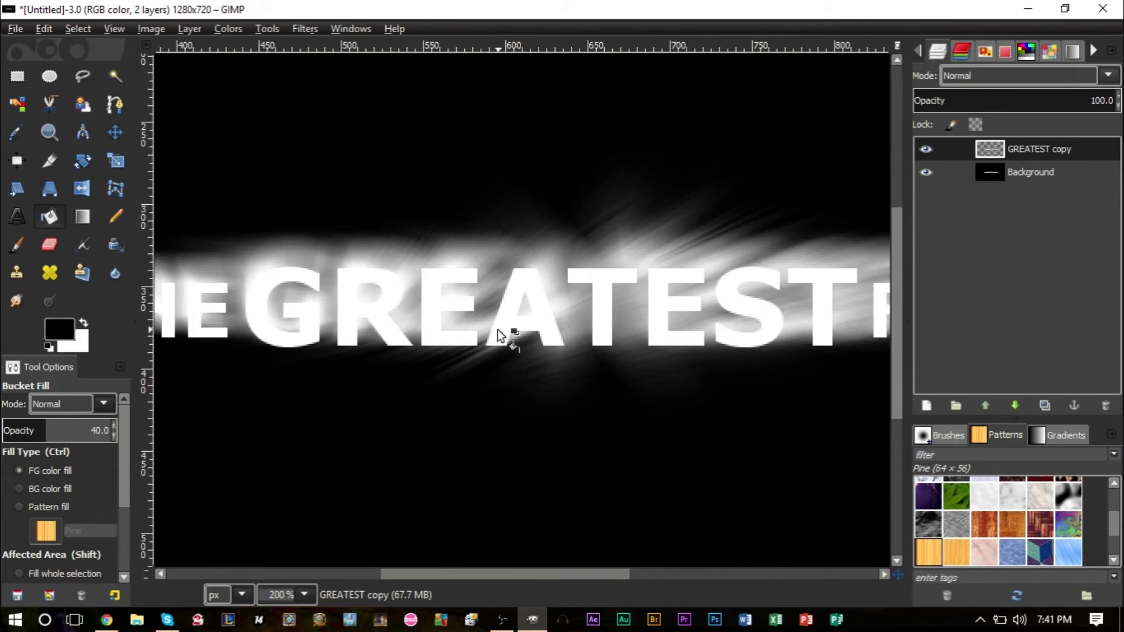
pyautogui.scroll(2, 746, 298)
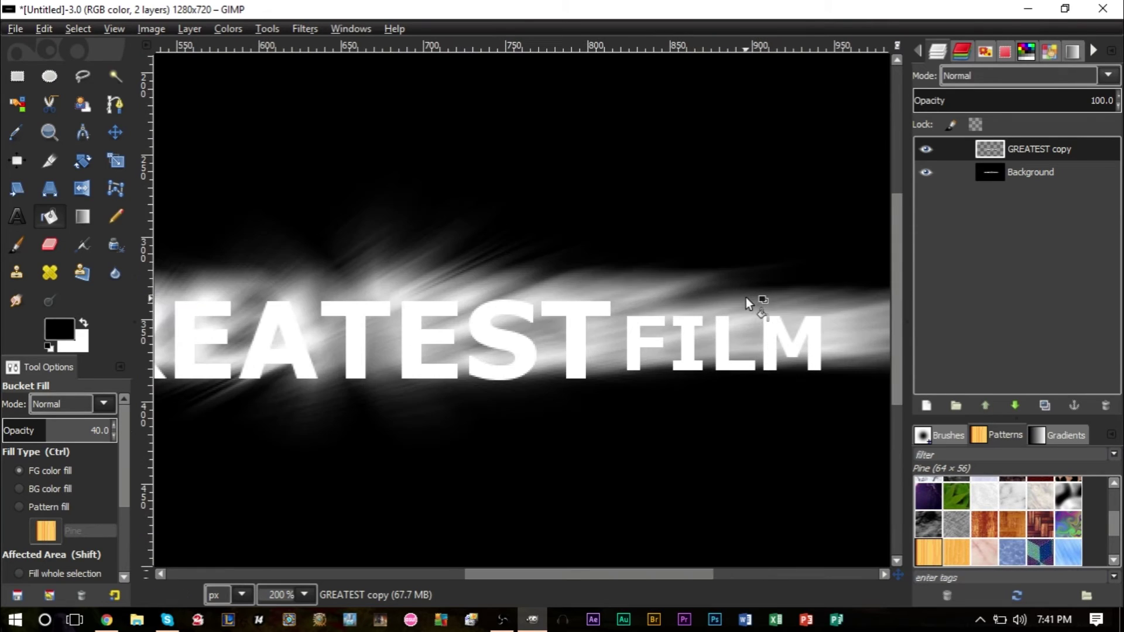
# Move the GREATEST copy lettering up about 8 px so it sits centered vertically on the blurred glow.
pyautogui.click(114, 133)
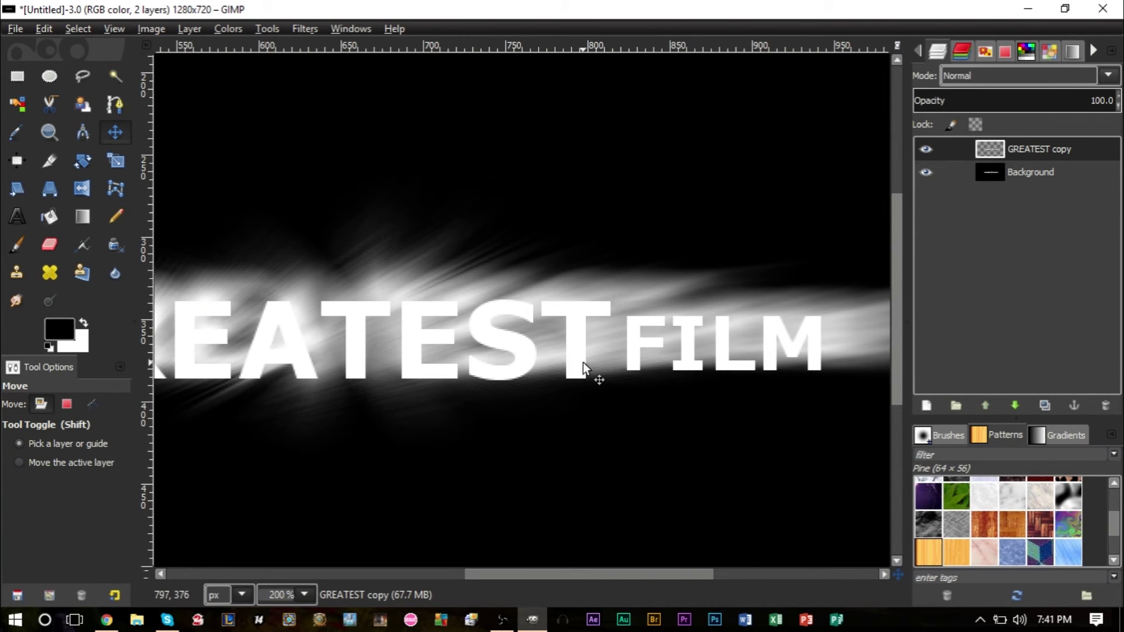
pyautogui.press('Up')
pyautogui.press('Up')
pyautogui.press('Up')
pyautogui.press('Up')
pyautogui.press('Up')
pyautogui.press('Up')
pyautogui.press('Up')
pyautogui.press('Up')
pyautogui.press('Up')
pyautogui.press('Up')
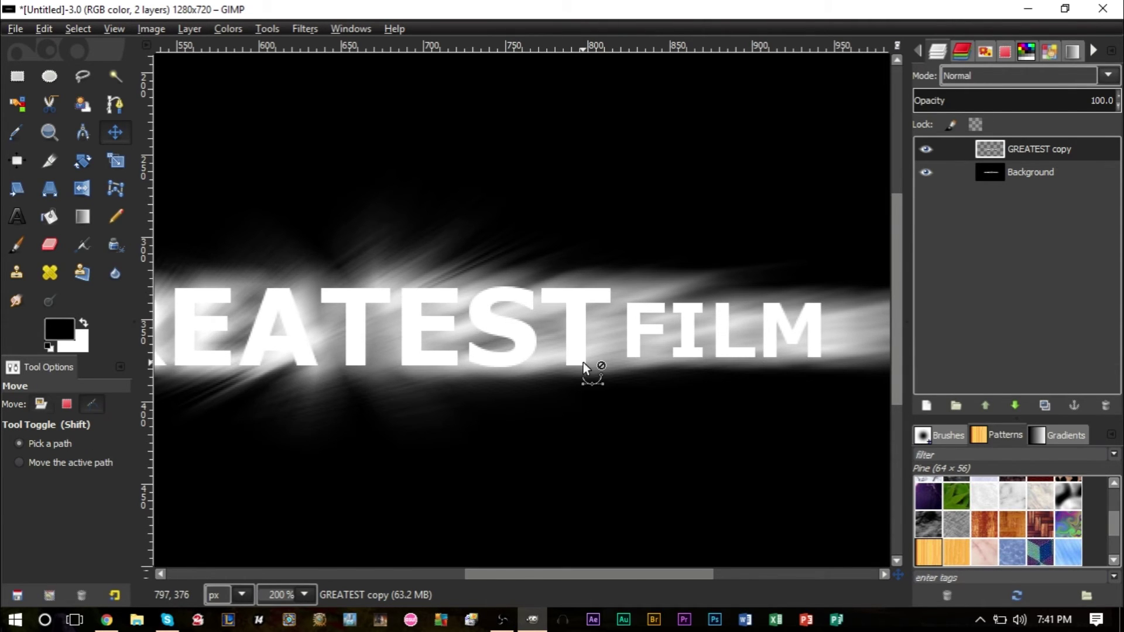
# Nudge the GREATEST copy lettering about 8 px to the right and fine-tune its height against the glow.
pyautogui.scroll(-4, 562, 369)
pyautogui.scroll(2, 381, 316)
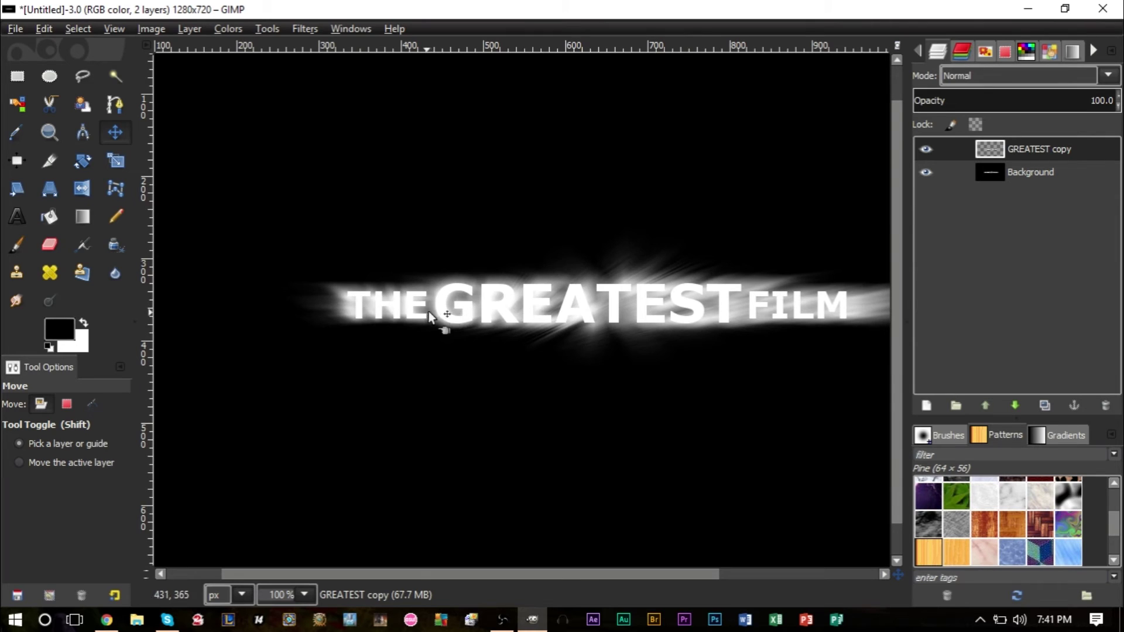
pyautogui.scroll(1, 359, 310)
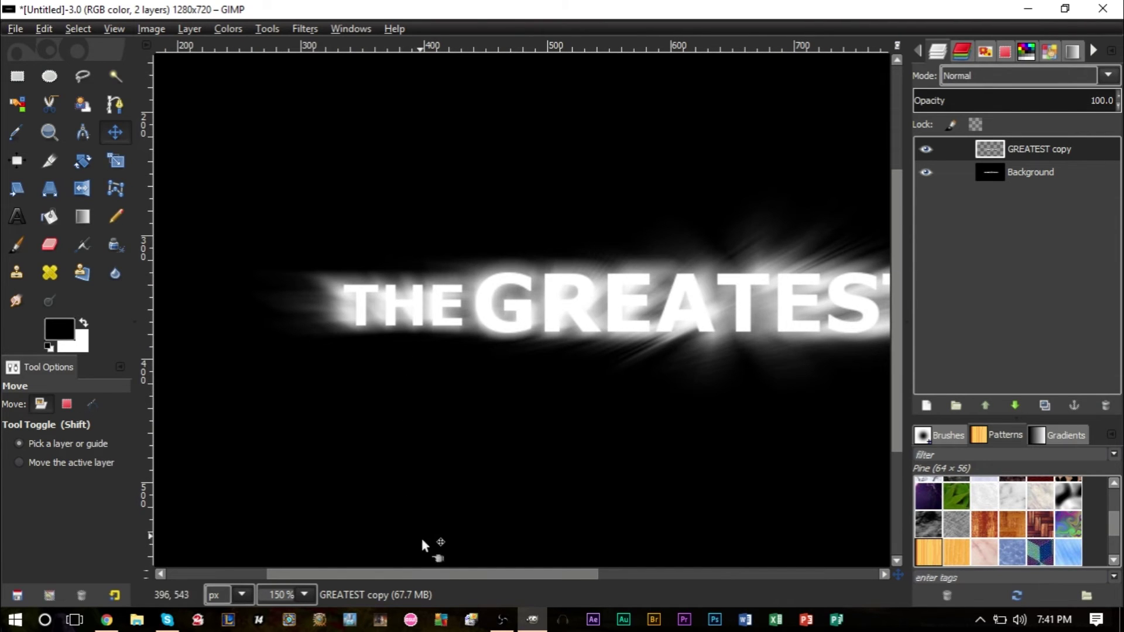
pyautogui.moveTo(446, 573); pyautogui.dragTo(534, 627)
pyautogui.scroll(2, 451, 328)
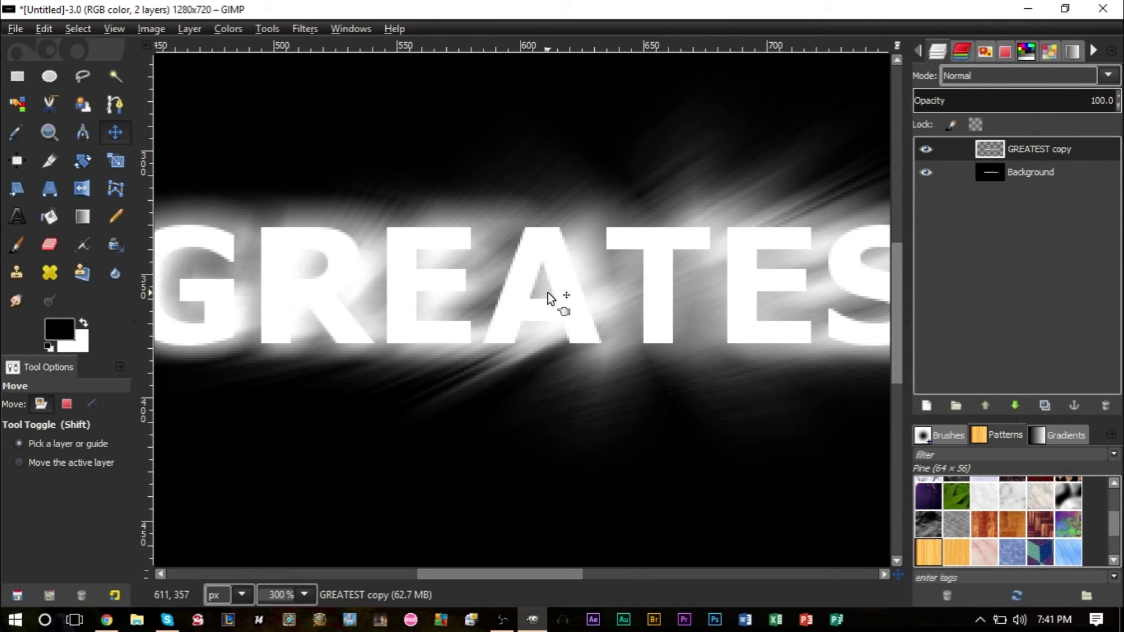
pyautogui.press('Right')
pyautogui.press('Right')
pyautogui.press('Right')
pyautogui.press('Right')
pyautogui.press('Right')
pyautogui.press('Right')
pyautogui.press('Right')
pyautogui.press('Down')
pyautogui.press('Down')
pyautogui.press('Down')
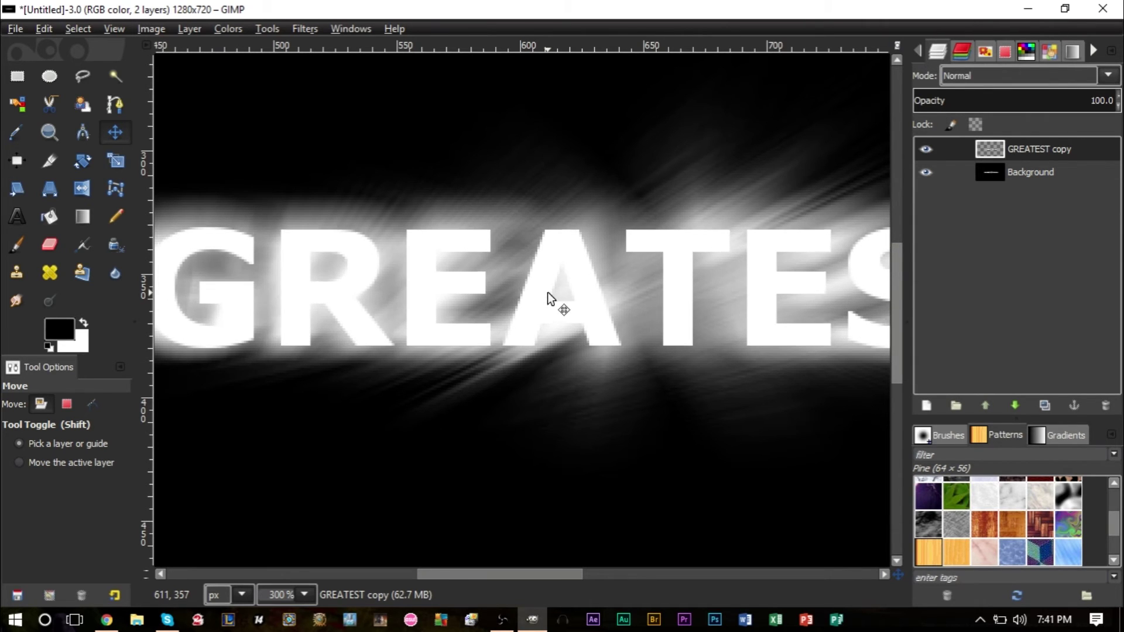
pyautogui.press('Up')
pyautogui.press('Up')
# Create a selection from the alpha of the GREATEST copy layer.
pyautogui.press('-')
pyautogui.press('-')
pyautogui.press('-')
pyautogui.press('-')
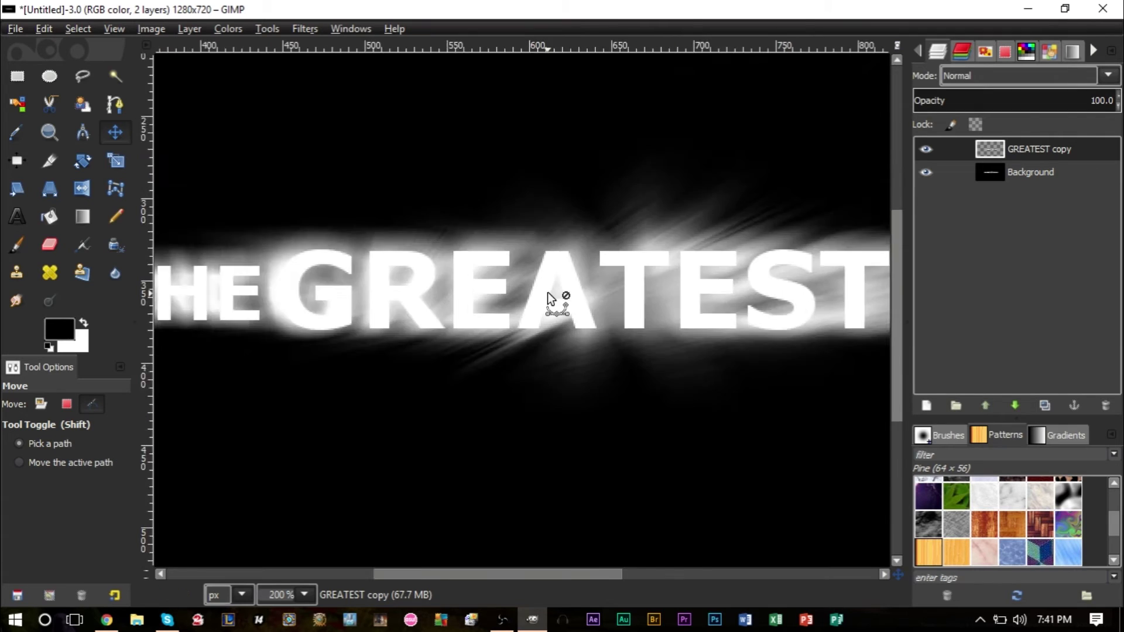
pyautogui.press('1')
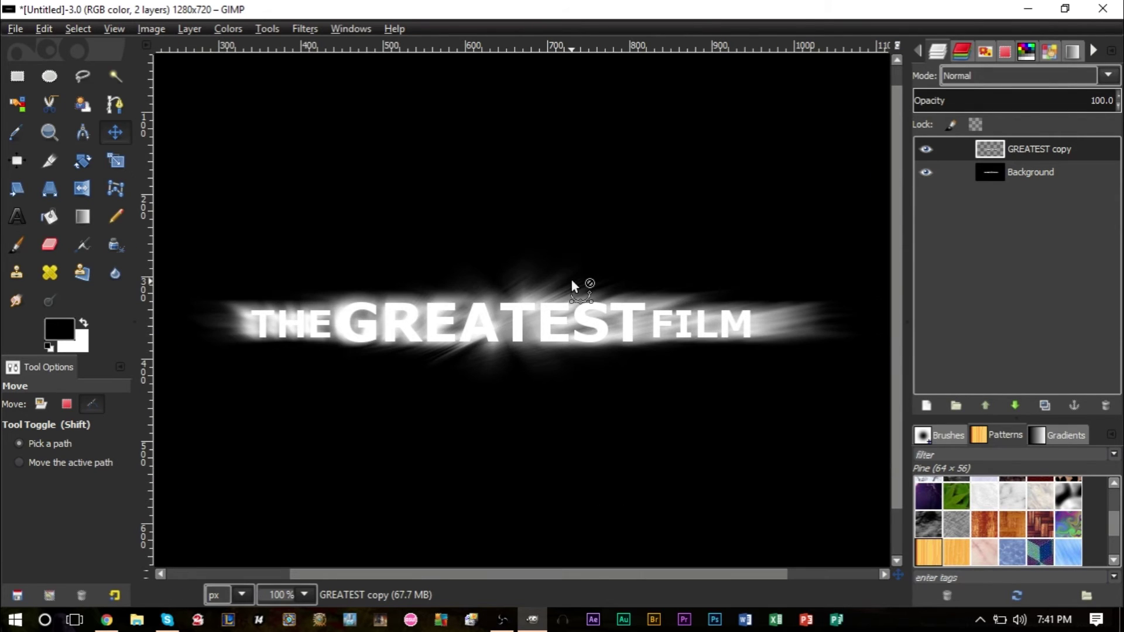
pyautogui.press('alt')
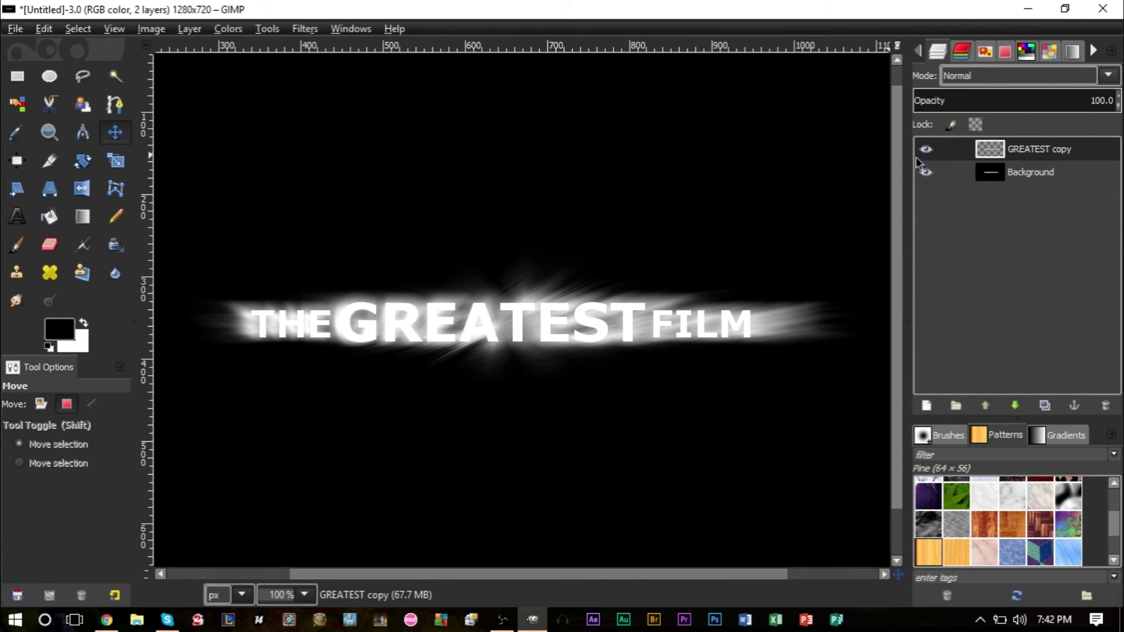
pyautogui.rightClick(1024, 150)
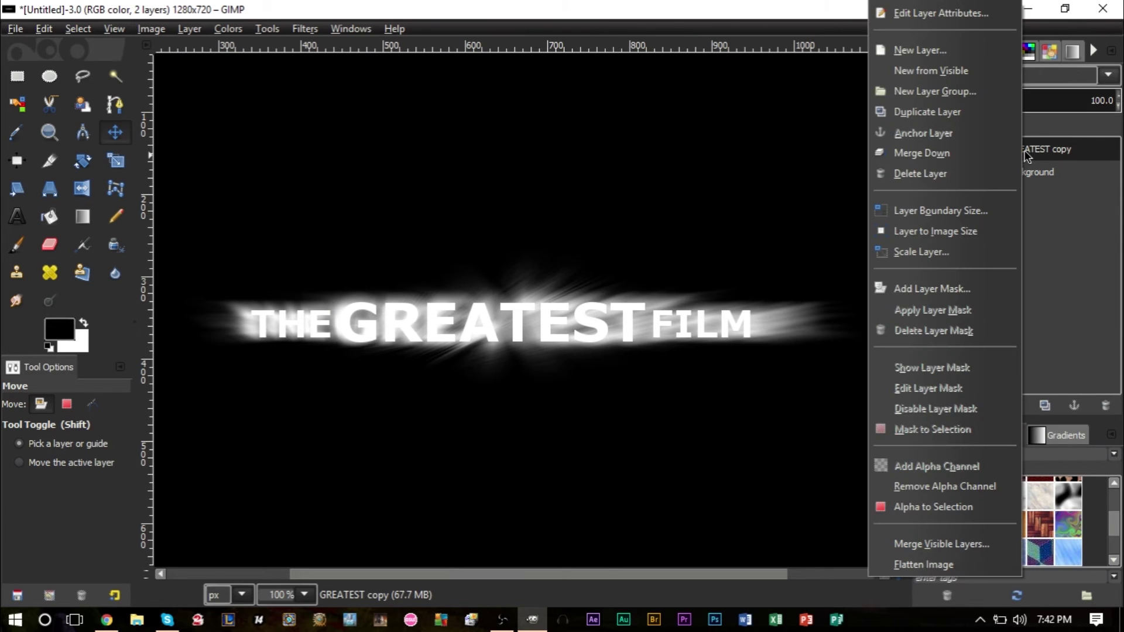
pyautogui.click(951, 507)
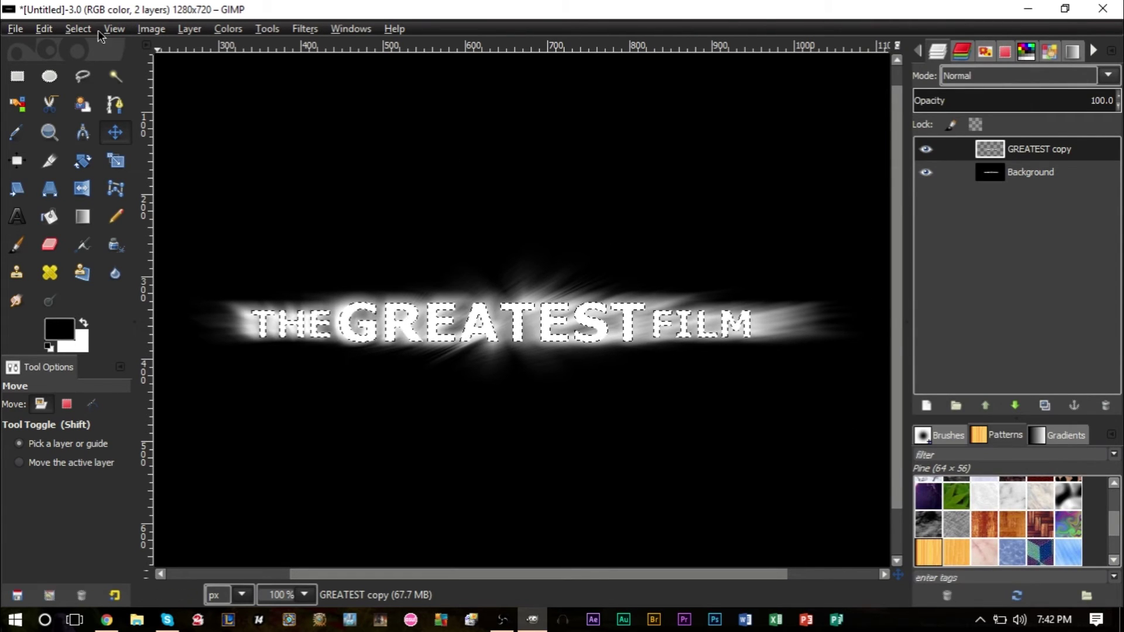
# Try growing the lettering selection by 3 px and check the outline around the letters.
pyautogui.click(78, 28)
pyautogui.click(142, 276)
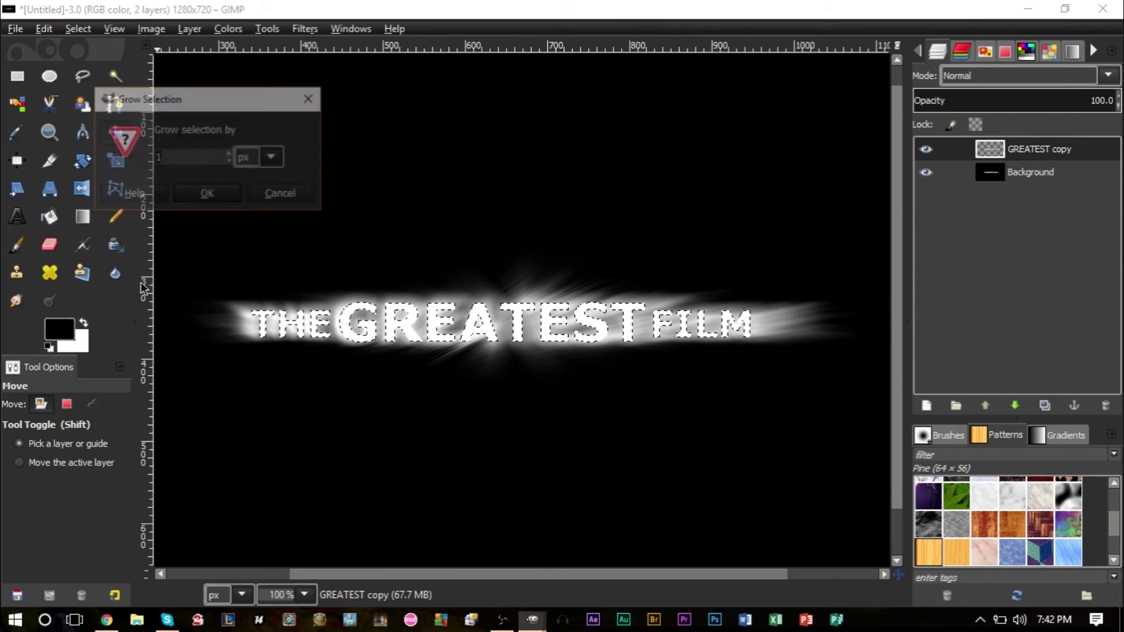
pyautogui.click(211, 194)
pyautogui.scroll(4, 398, 367)
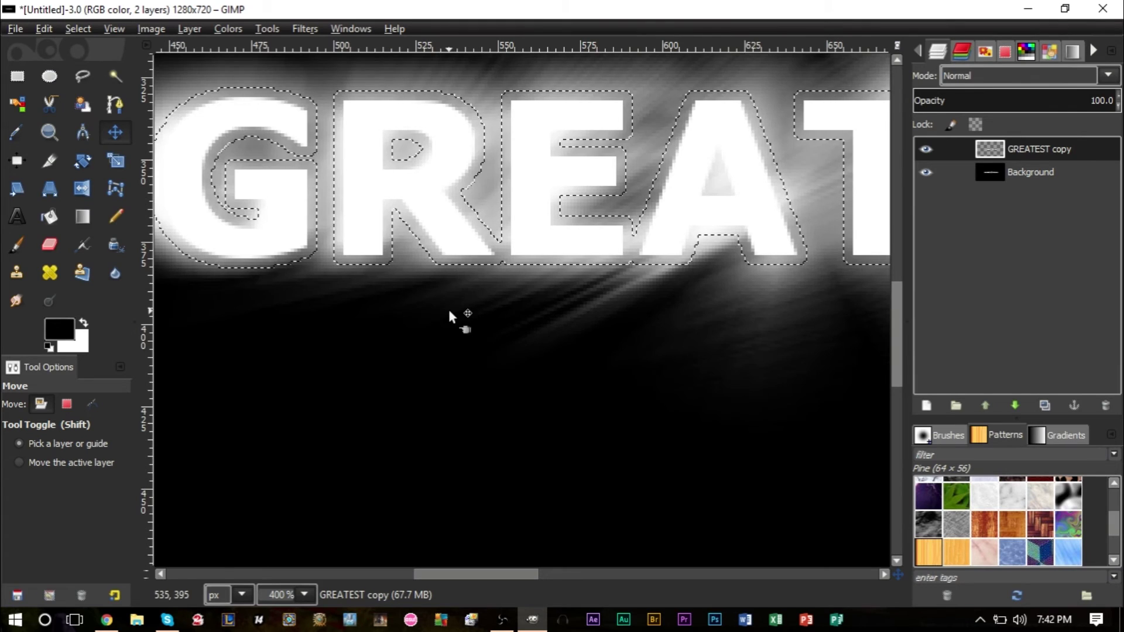
pyautogui.scroll(3, 448, 310)
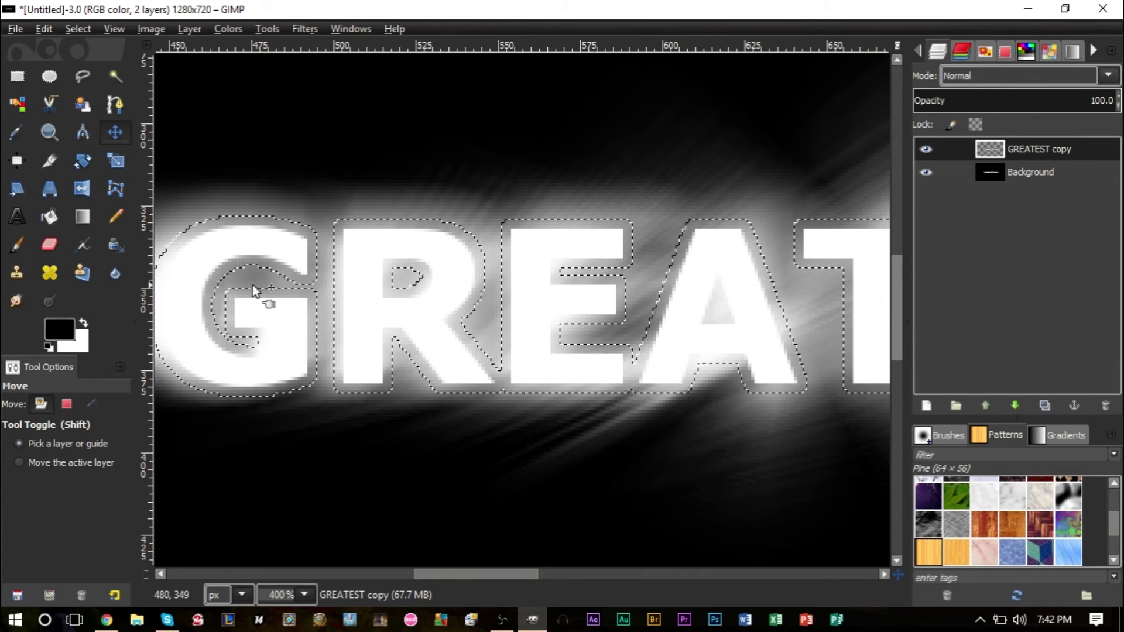
# Try bucket-filling the grown selection with white at 100 opacity on a new layer, placed above GREATEST copy.
pyautogui.click(51, 217)
pyautogui.click(84, 322)
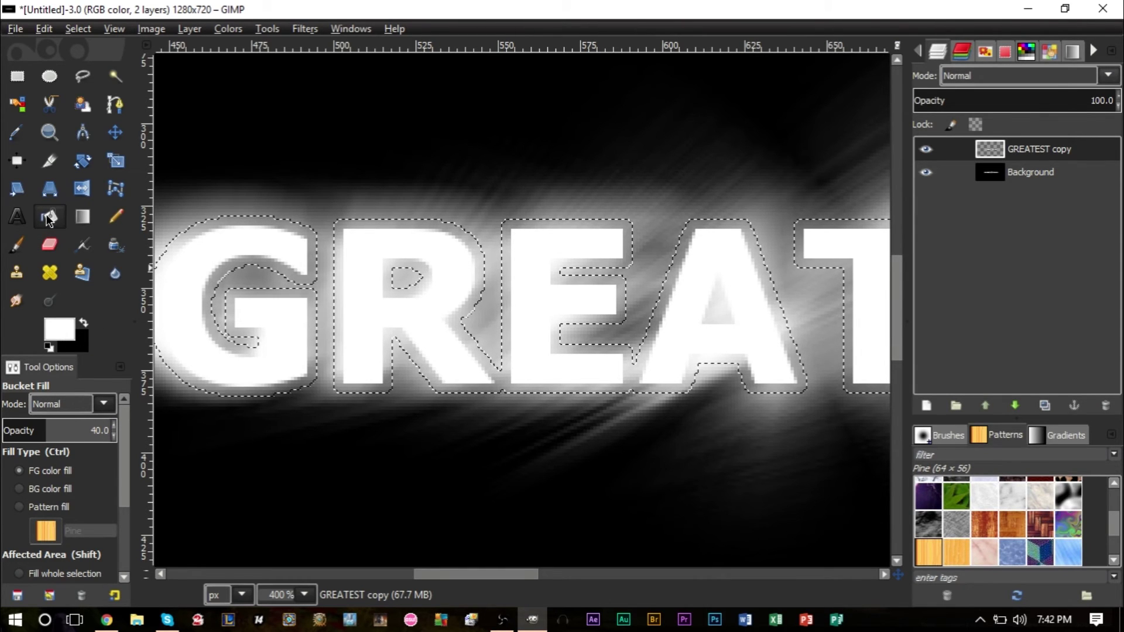
pyautogui.keyDown('shift'); pyautogui.click(926, 406); pyautogui.keyUp('shift')
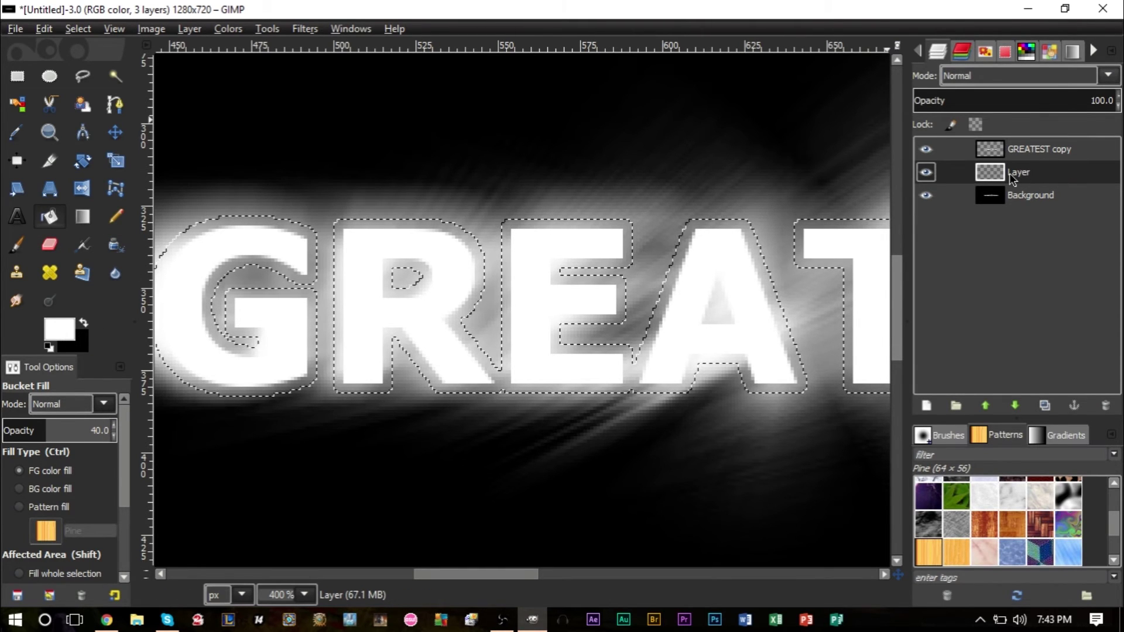
pyautogui.moveTo(32, 433); pyautogui.dragTo(261, 427)
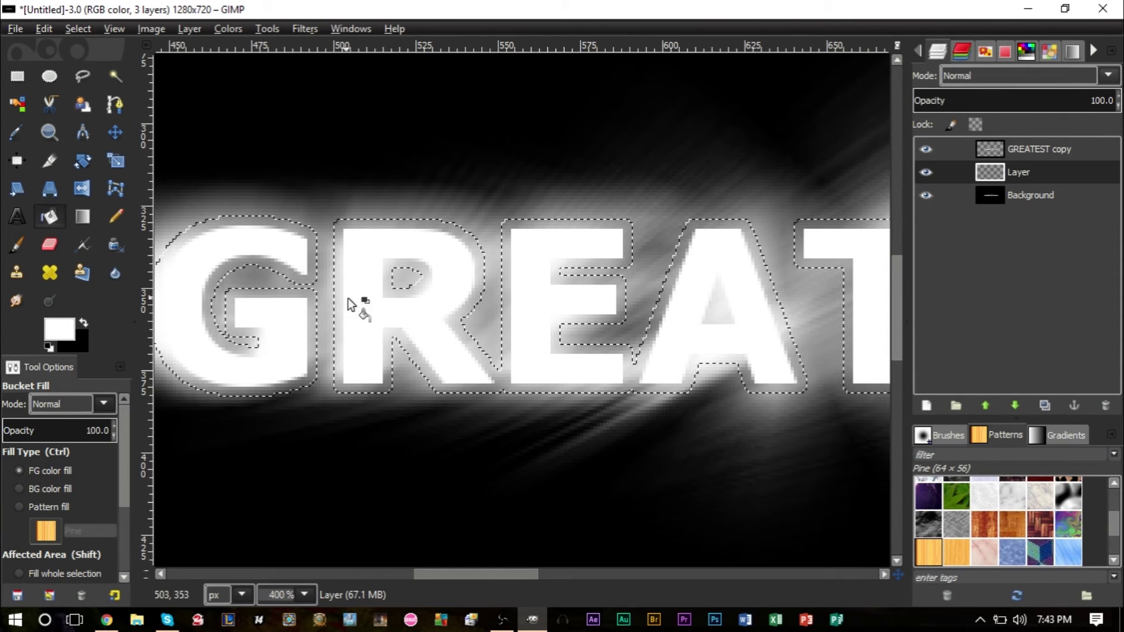
pyautogui.click(401, 315)
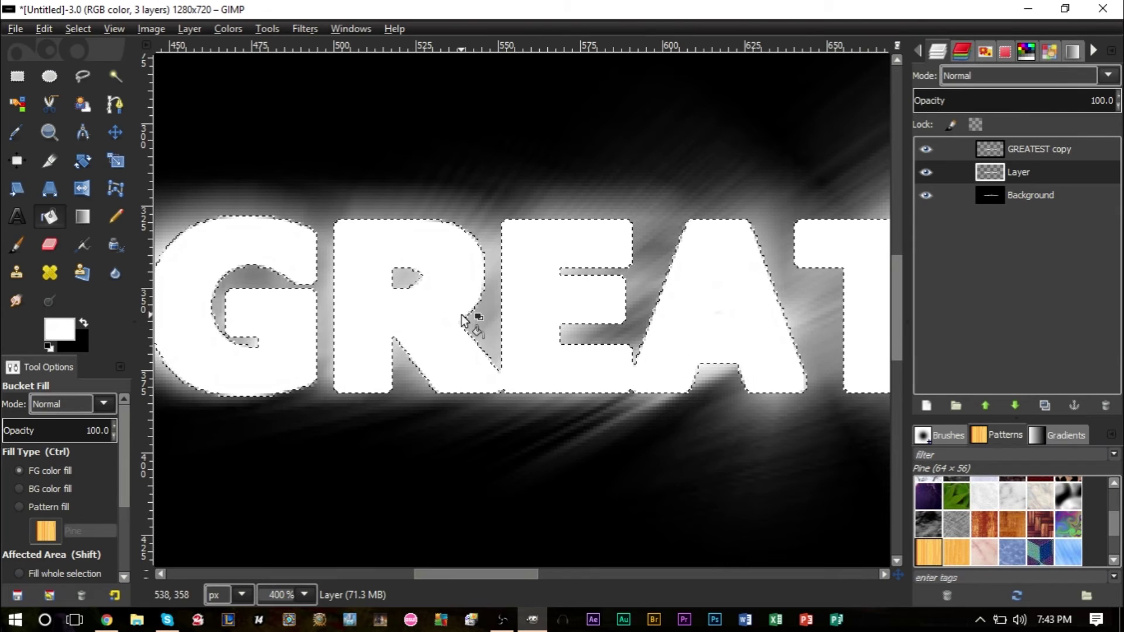
pyautogui.moveTo(1023, 181); pyautogui.dragTo(1022, 145)
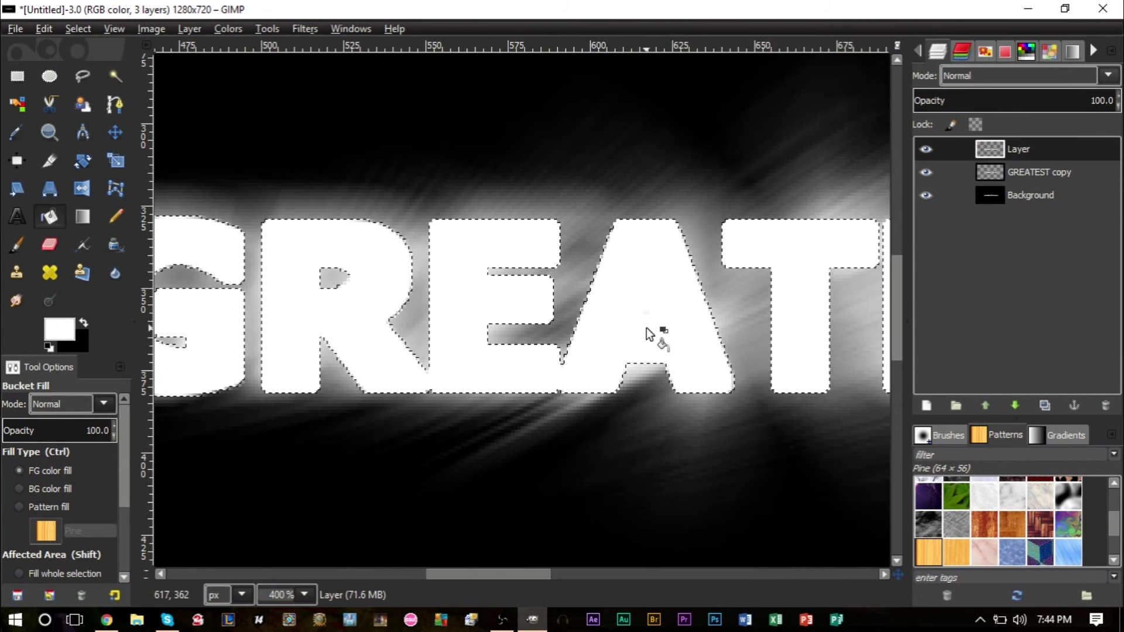
# Undo the layer reordering, white fill, new layer and selection growth, back to the original lettering selection.
pyautogui.press('+')
pyautogui.hotkey('ctrl', 'z')
pyautogui.hotkey('ctrl', 'z')
pyautogui.hotkey('ctrl', 'z')
pyautogui.hotkey('ctrl', 'z')
pyautogui.hotkey('ctrl', 'z')
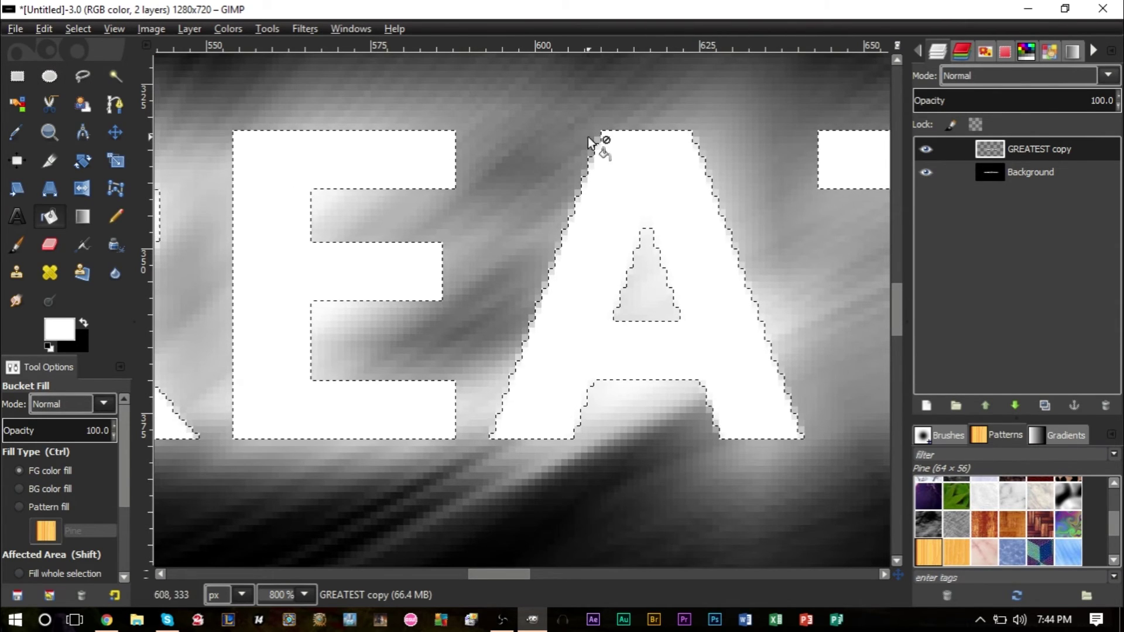
# Grow the lettering selection by 2 px.
pyautogui.click(78, 28)
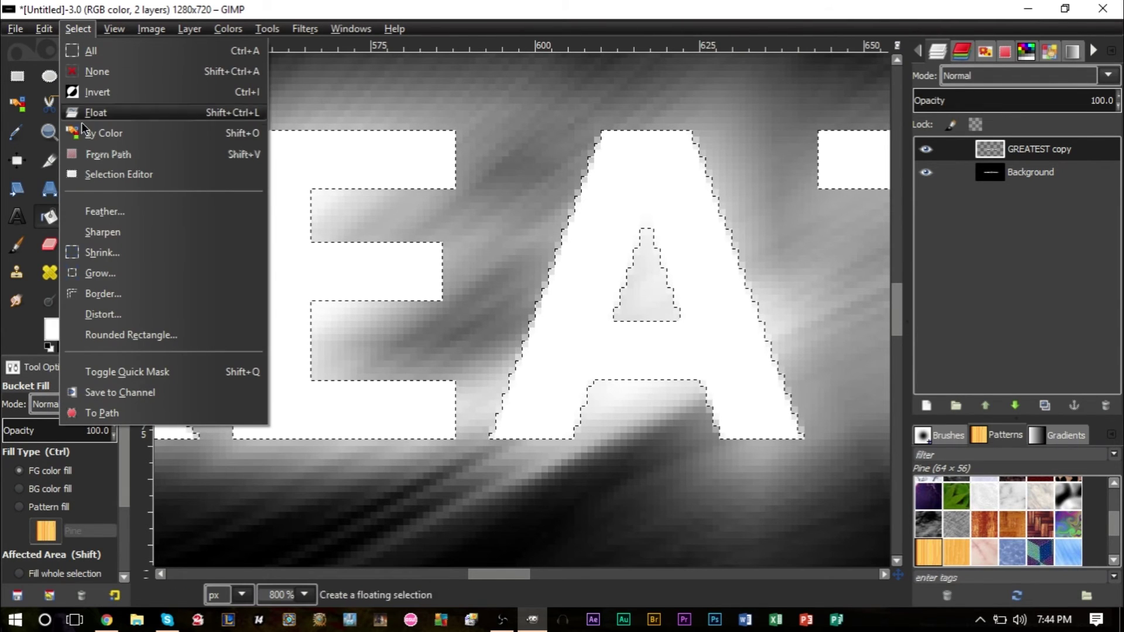
pyautogui.click(119, 273)
pyautogui.write('2')
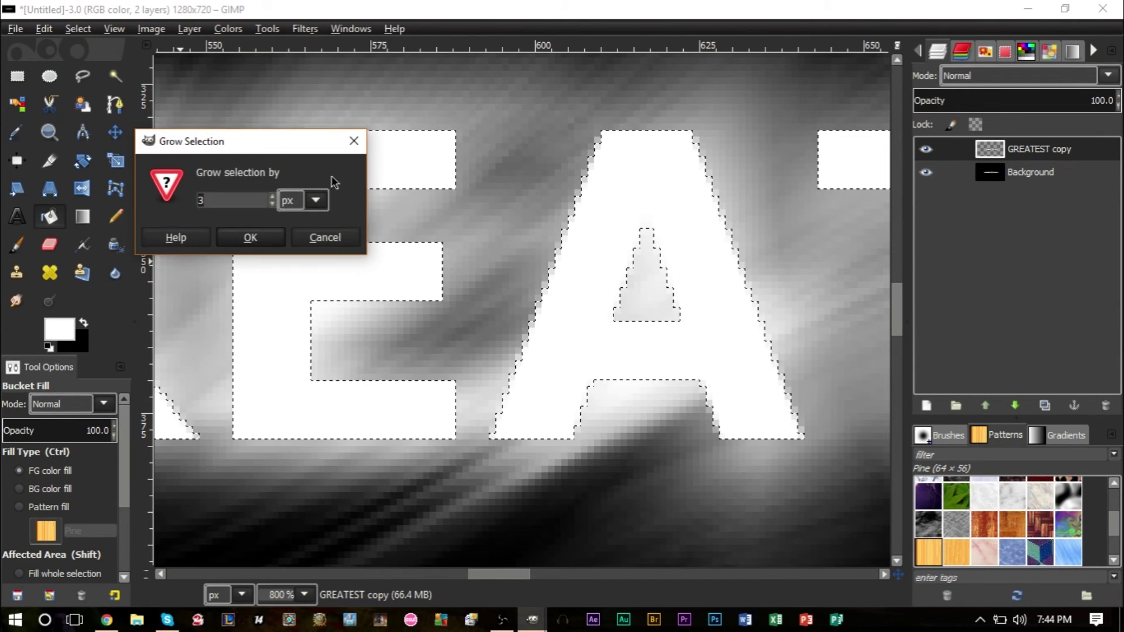
pyautogui.click(250, 237)
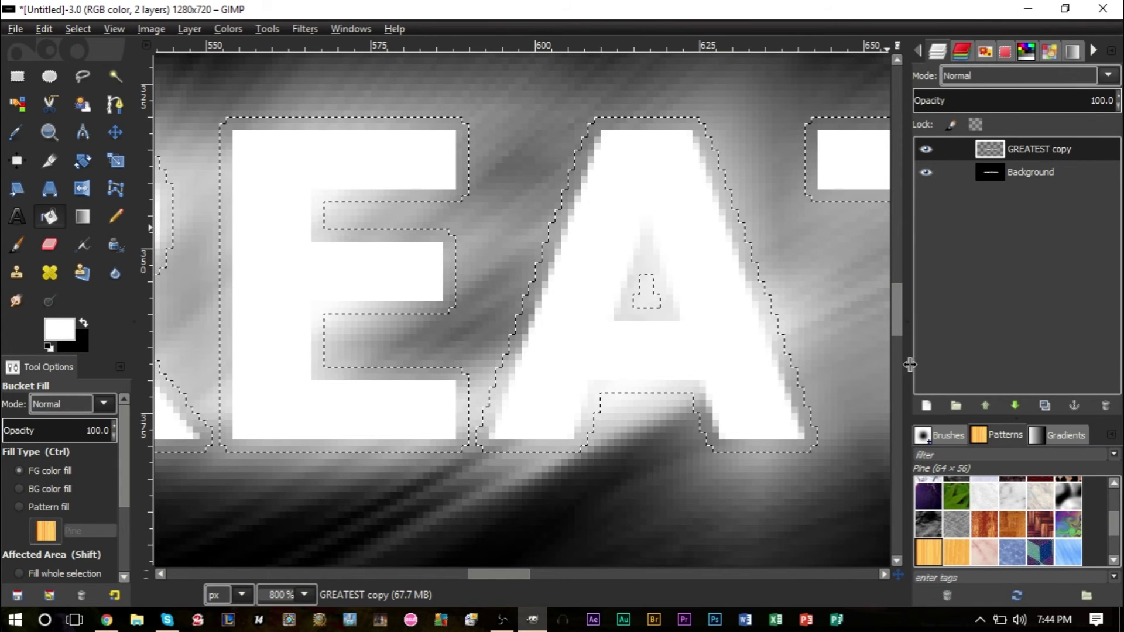
# Add a new transparent layer above GREATEST copy, keeping the grown selection active.
pyautogui.click(928, 404)
pyautogui.press('Escape')
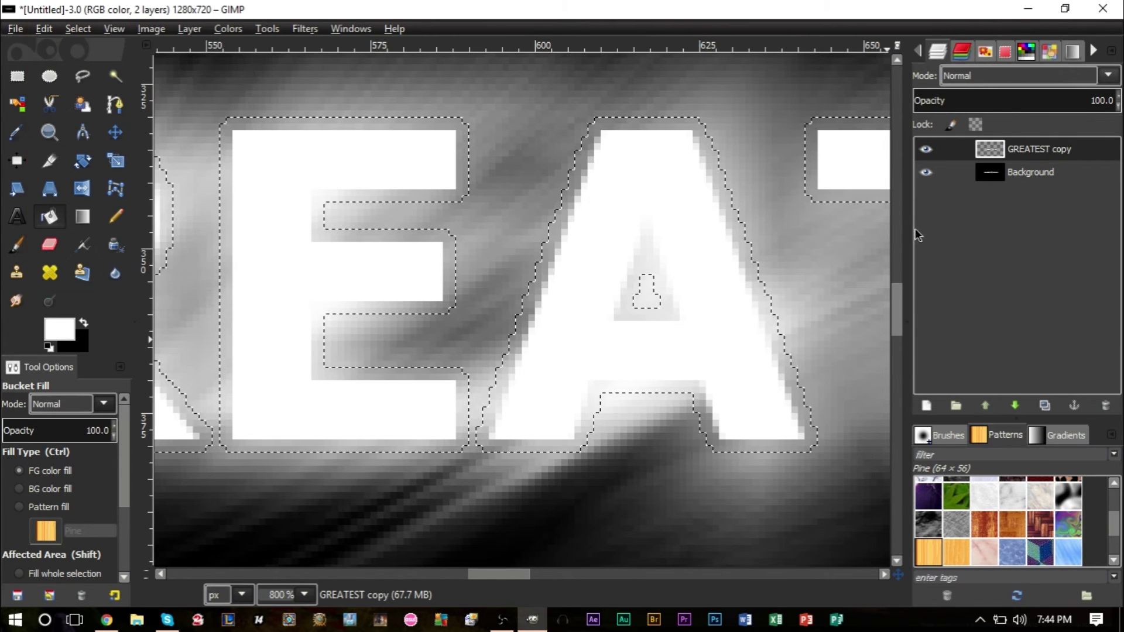
pyautogui.click(927, 405)
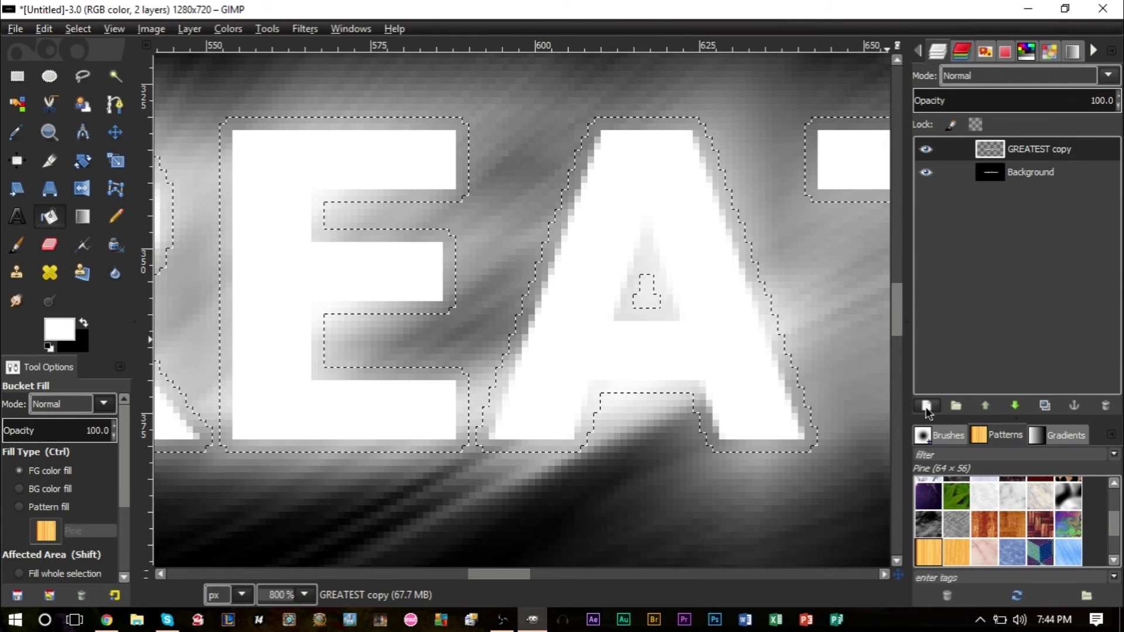
pyautogui.click(143, 279)
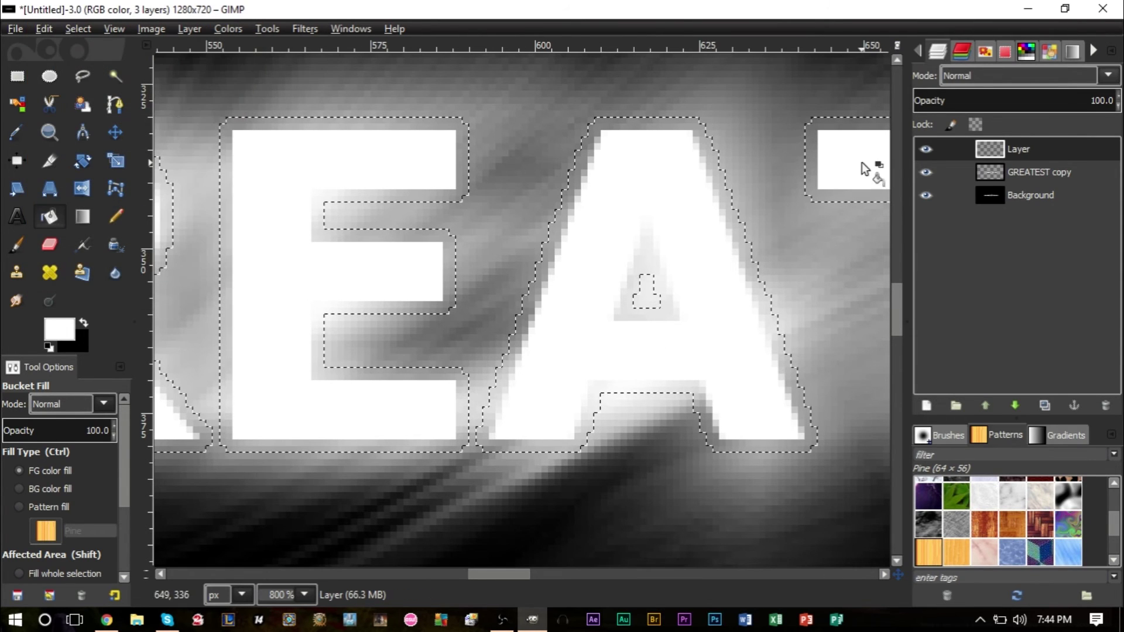
# Bucket-fill the grown lettering selection with white on the new layer, and clear the selection.
pyautogui.moveTo(1030, 149); pyautogui.dragTo(297, 241)
pyautogui.click(297, 241)
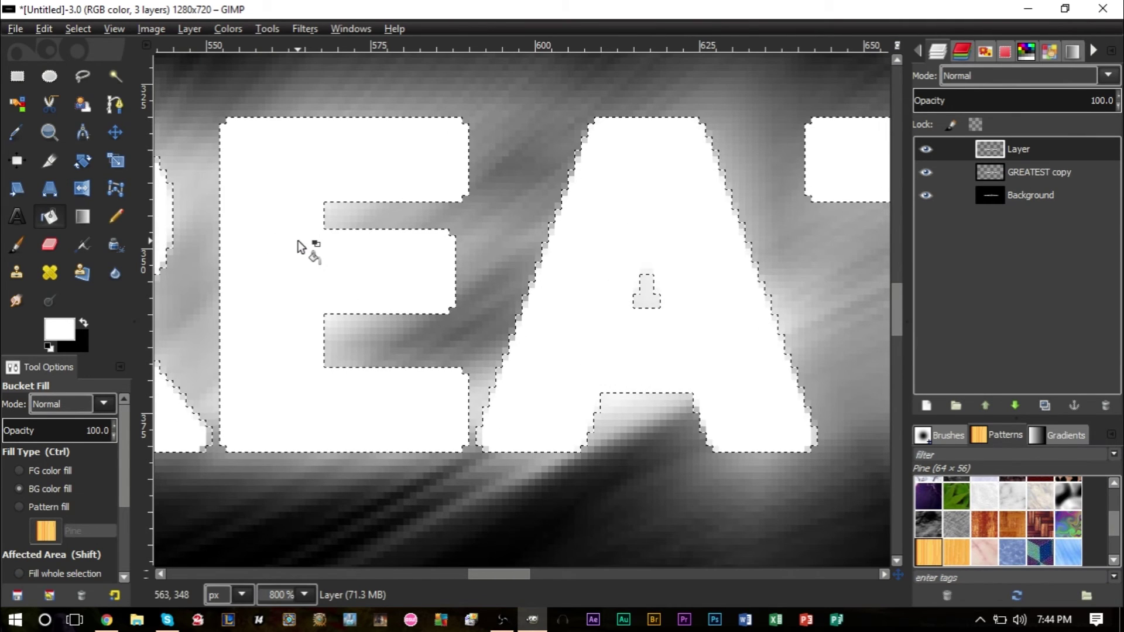
pyautogui.scroll(-3, 298, 241)
pyautogui.scroll(3, 404, 267)
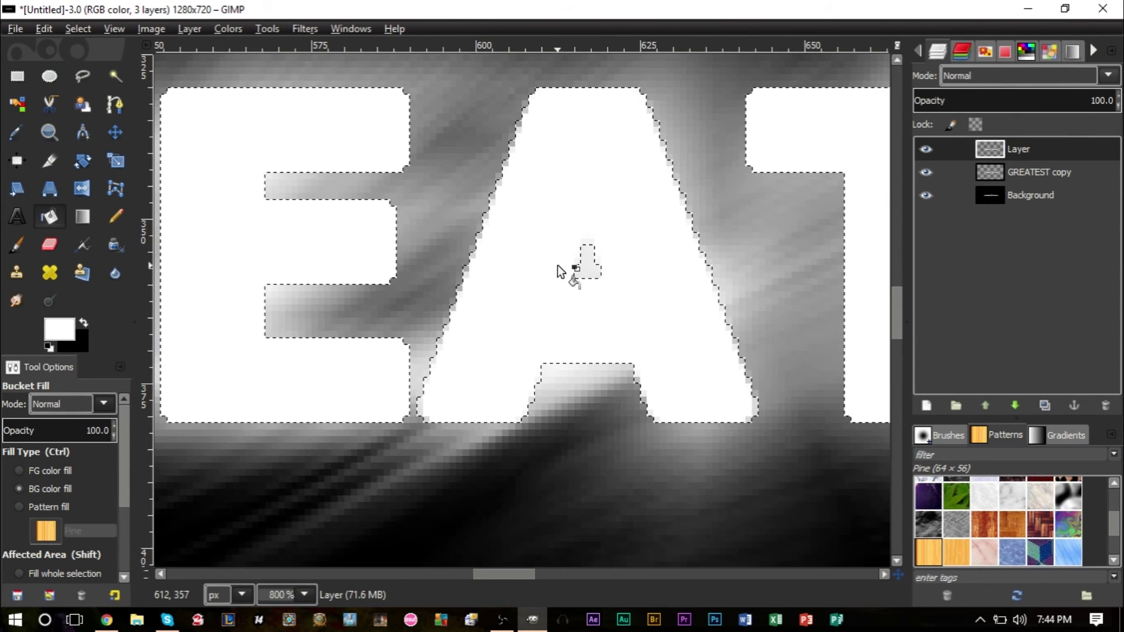
pyautogui.scroll(-5, 557, 265)
pyautogui.scroll(2, 557, 265)
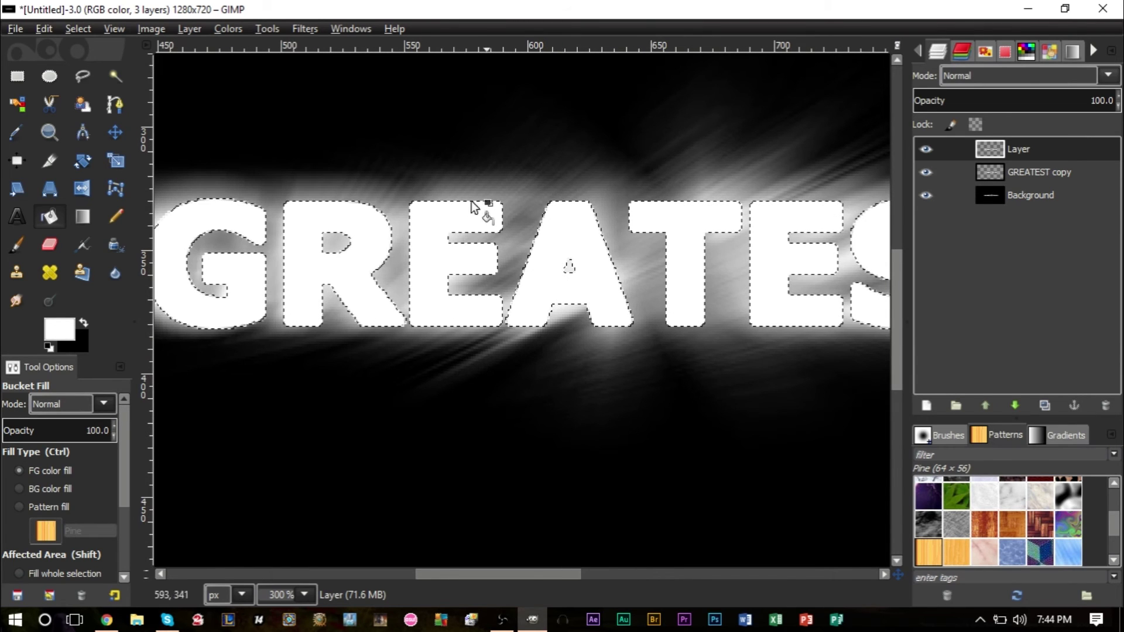
pyautogui.click(87, 28)
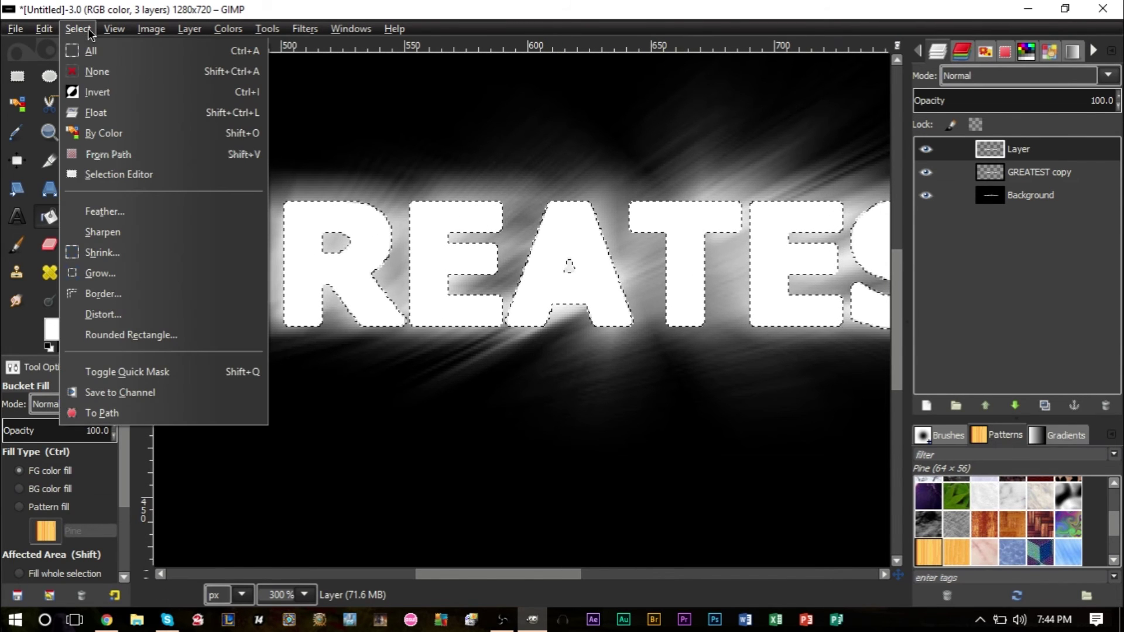
pyautogui.click(133, 72)
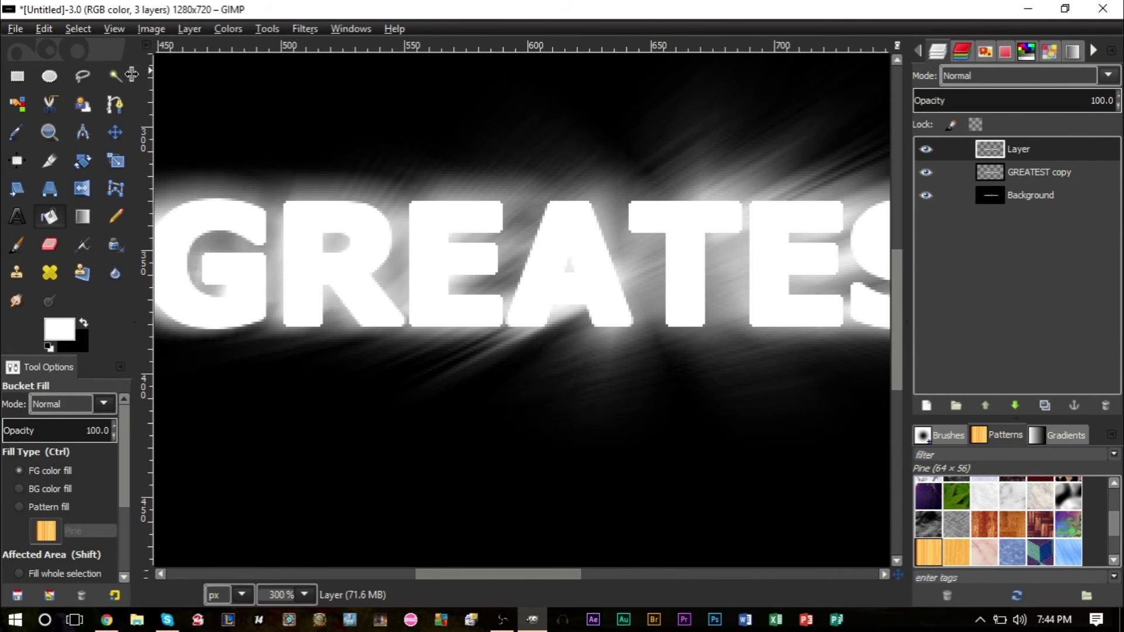
# Apply a Gaussian Blur with a 13 px radius to the new white lettering layer.
pyautogui.click(308, 34)
pyautogui.moveTo(384, 154)
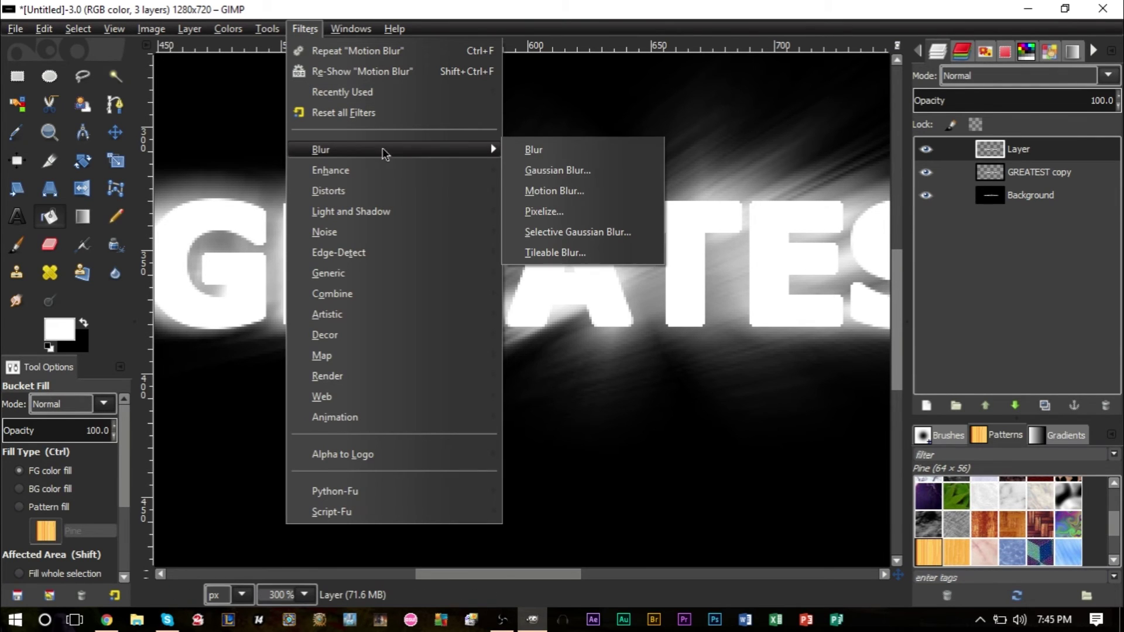
pyautogui.click(574, 170)
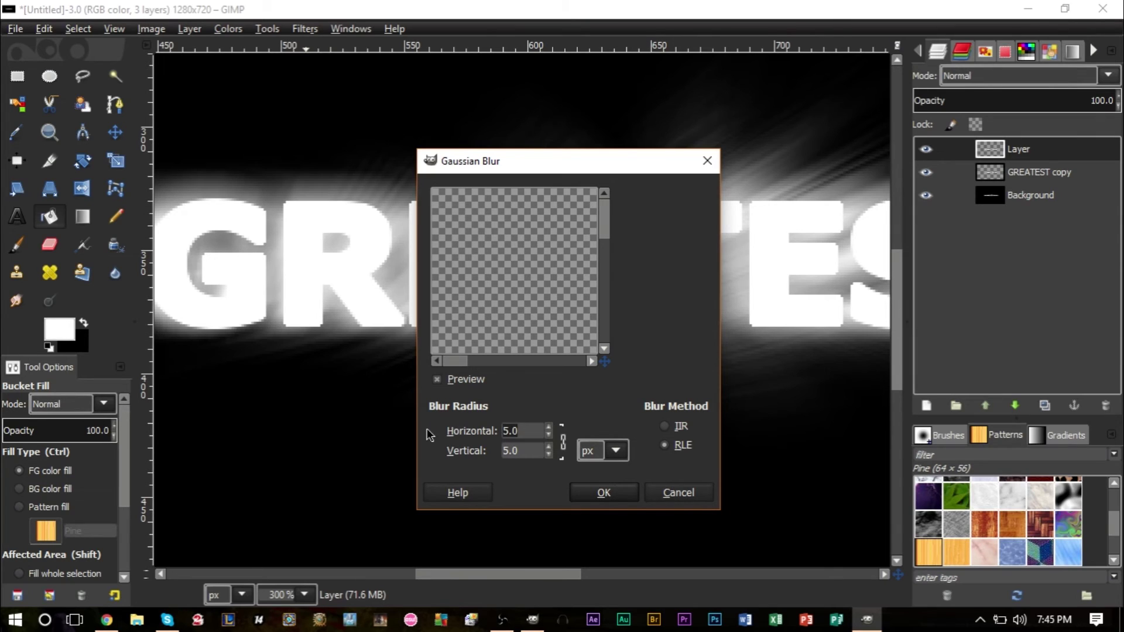
pyautogui.write('13')
pyautogui.press('Tab')
pyautogui.click(610, 492)
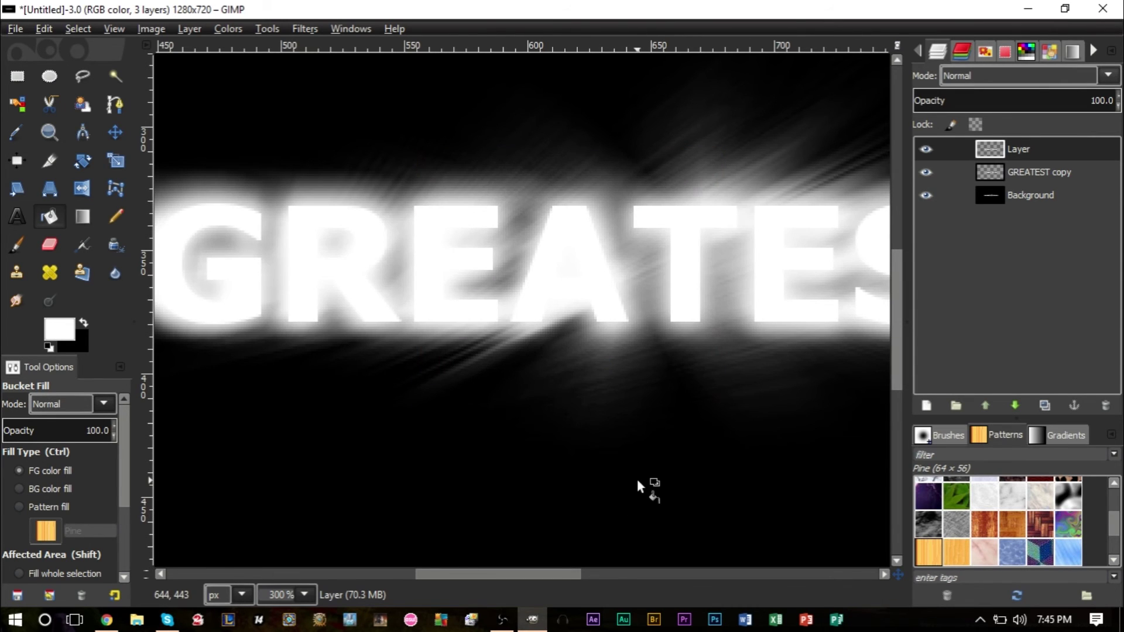
# Move the blurred white layer directly below GREATEST copy in the layer stack.
pyautogui.scroll(-3, 553, 370)
pyautogui.scroll(1, 643, 323)
pyautogui.scroll(2, 643, 328)
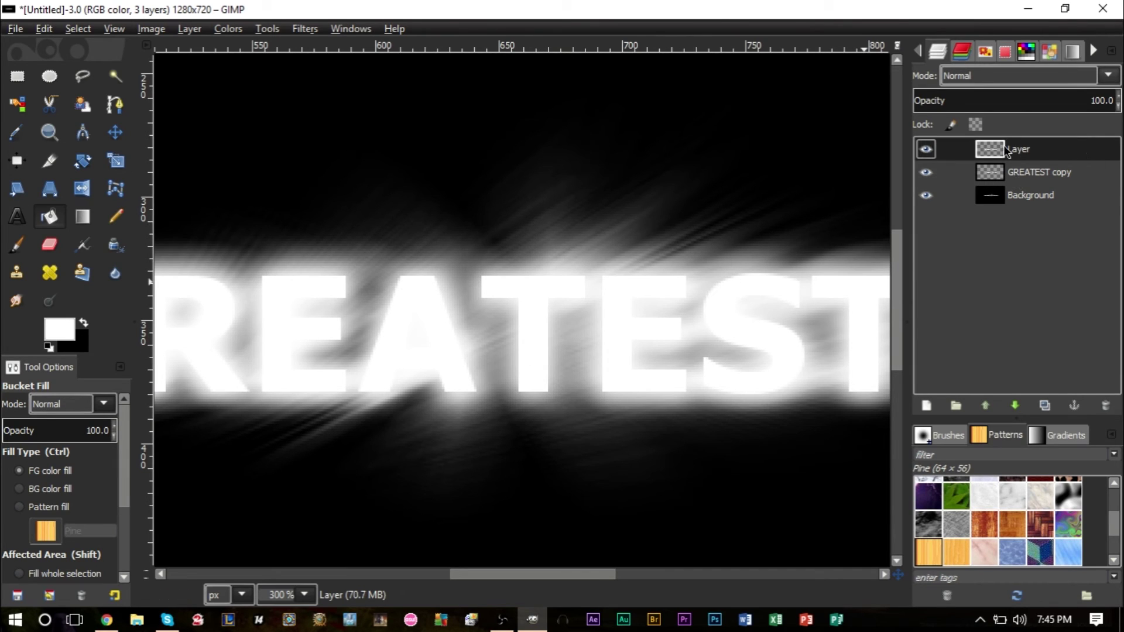
pyautogui.moveTo(1004, 147); pyautogui.dragTo(1009, 175)
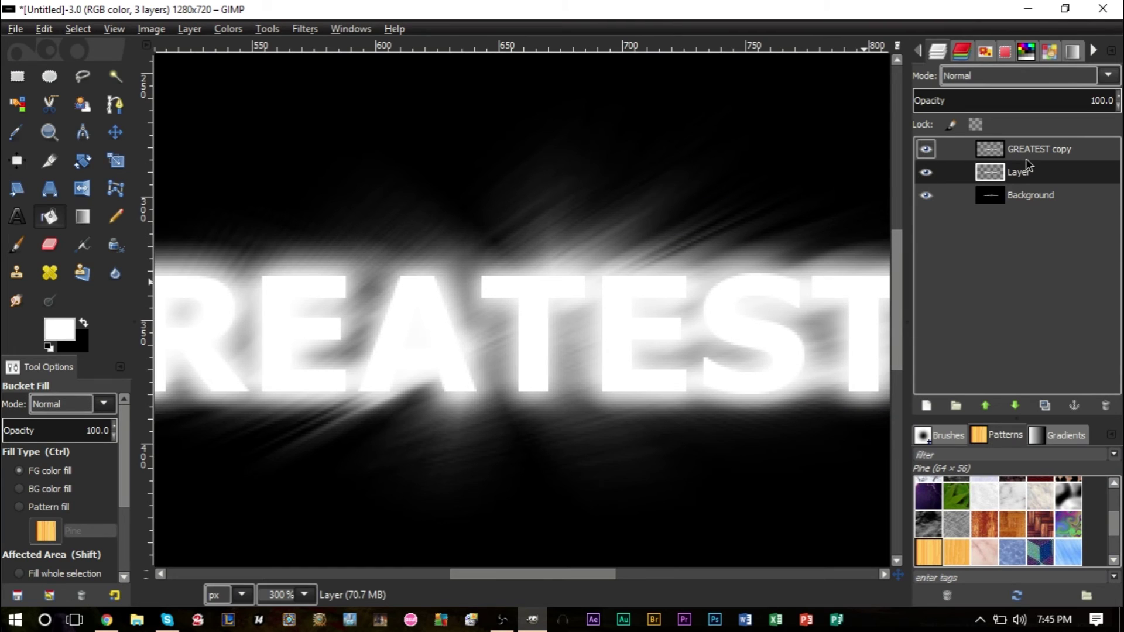
pyautogui.click(933, 149)
pyautogui.click(932, 150)
# Toggle the visibility of GREATEST copy and the blurred layer to compare them, and invert the colors of GREATEST copy.
pyautogui.click(1034, 152)
pyautogui.click(930, 149)
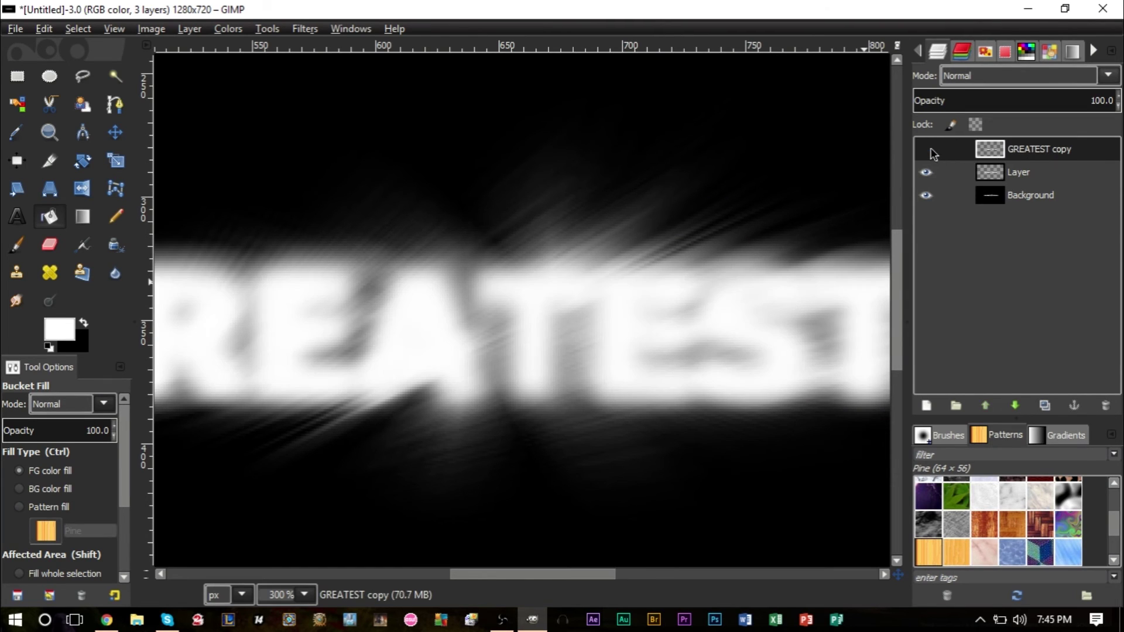
pyautogui.click(928, 175)
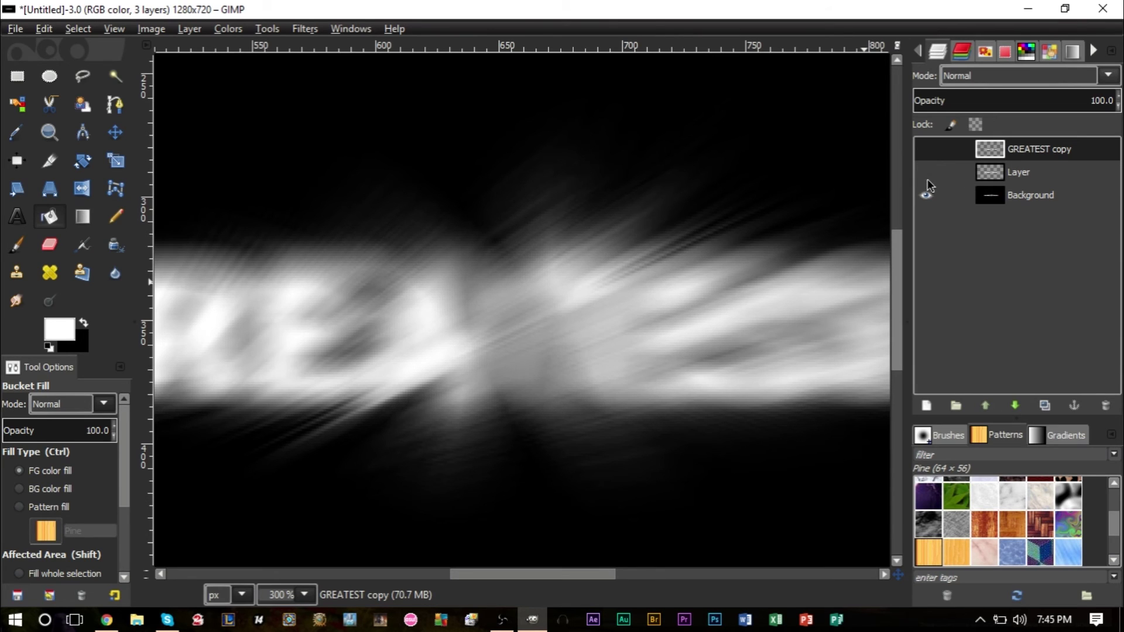
pyautogui.click(931, 173)
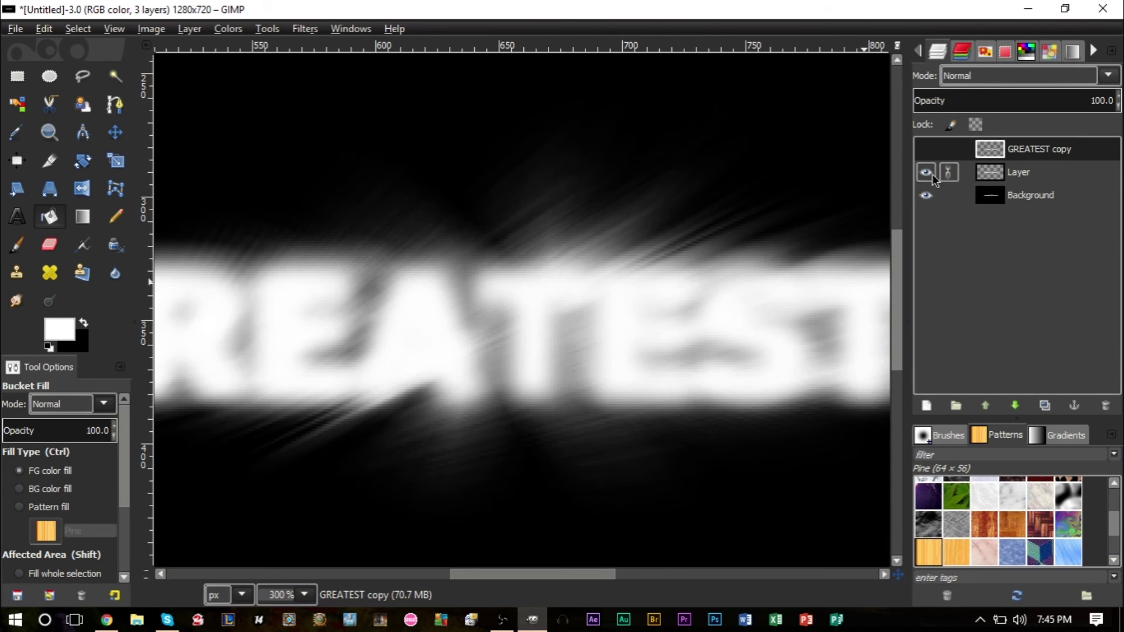
pyautogui.click(930, 150)
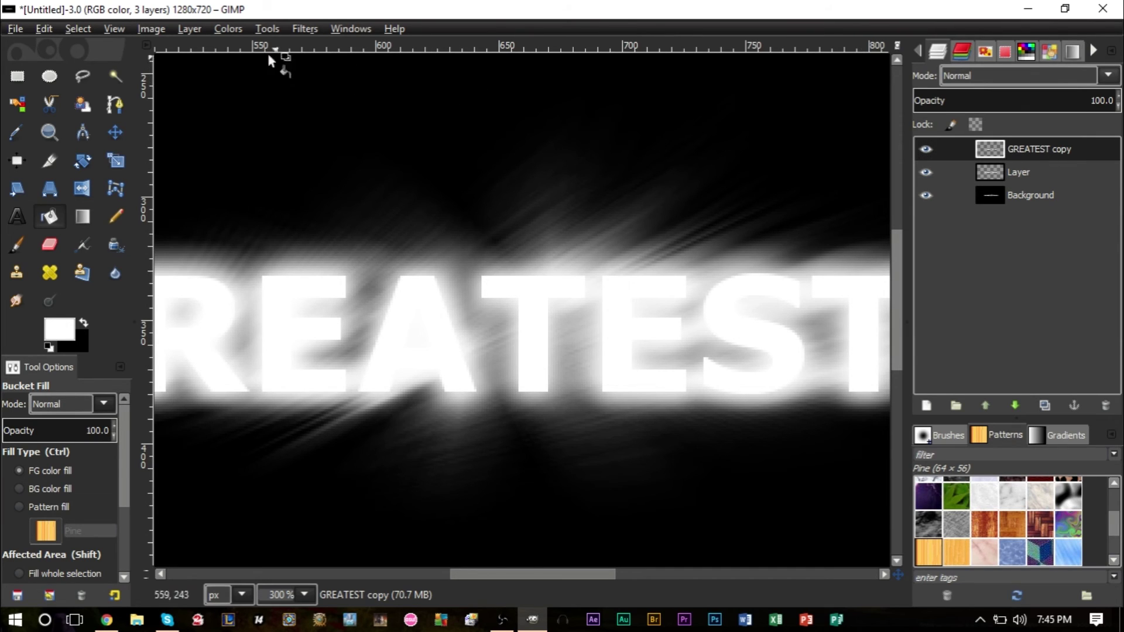
pyautogui.click(226, 30)
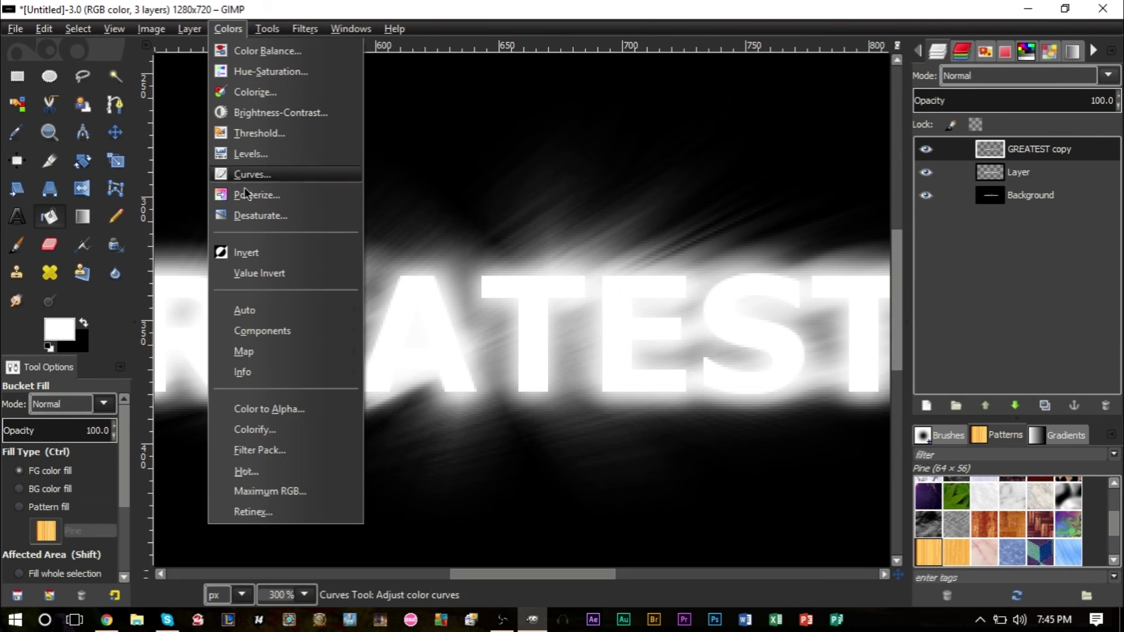
pyautogui.click(268, 250)
# Examine the inverted lettering against the blurred glow and the radial streaks around it.
pyautogui.scroll(-4, 463, 335)
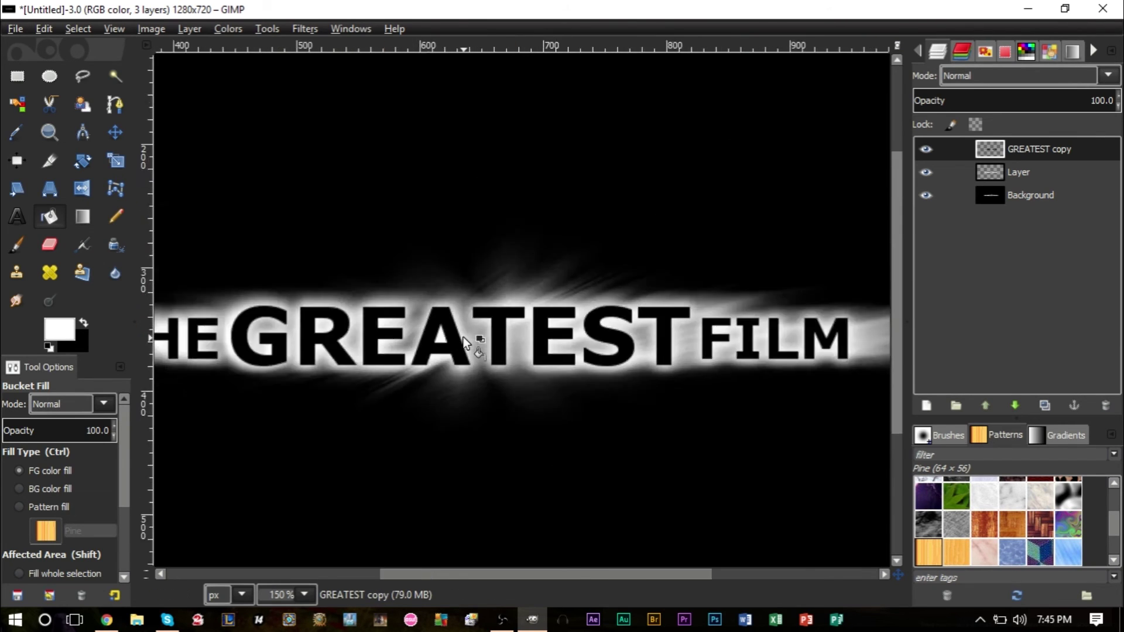
pyautogui.scroll(1, 460, 335)
pyautogui.scroll(2, 603, 304)
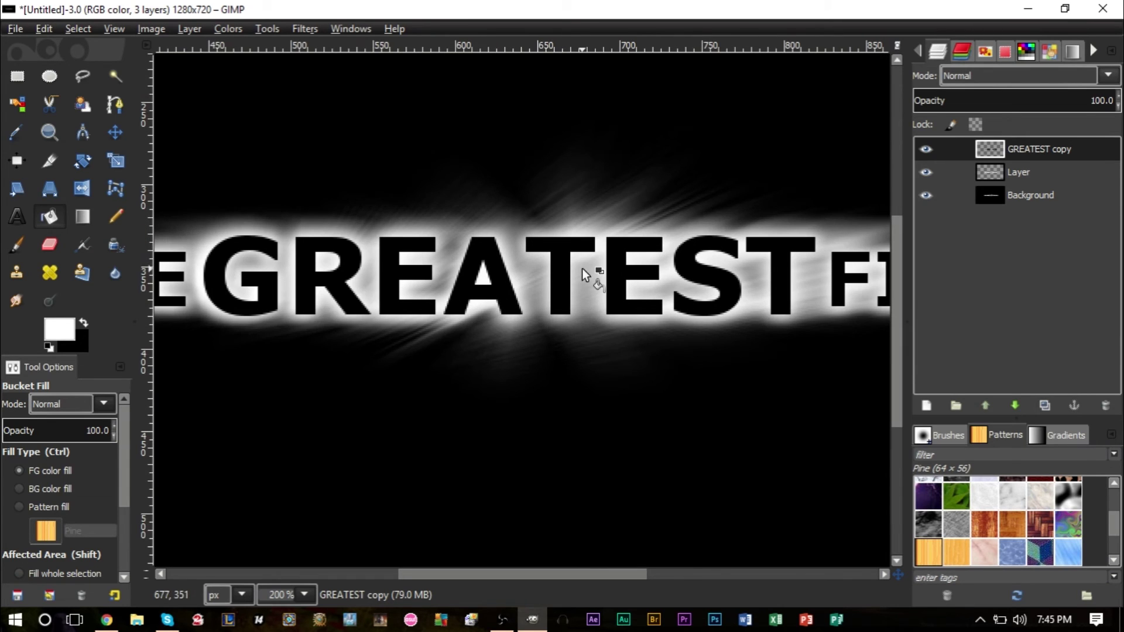
pyautogui.scroll(-1, 592, 270)
pyautogui.scroll(1, 599, 270)
pyautogui.scroll(-1, 598, 269)
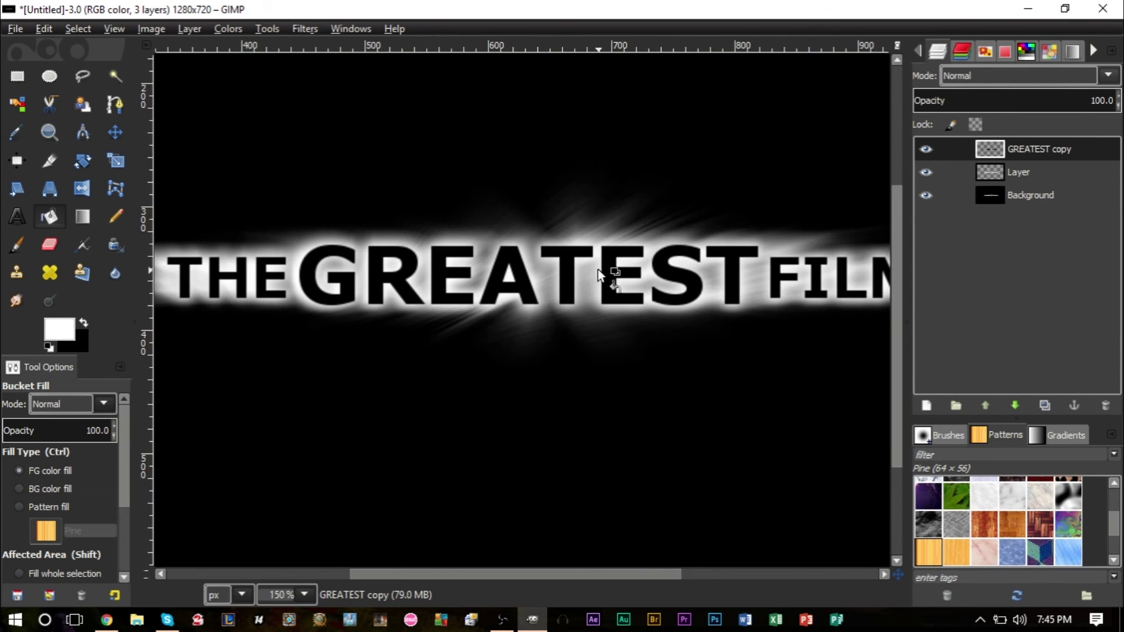
pyautogui.scroll(-1, 599, 269)
pyautogui.scroll(1, 661, 255)
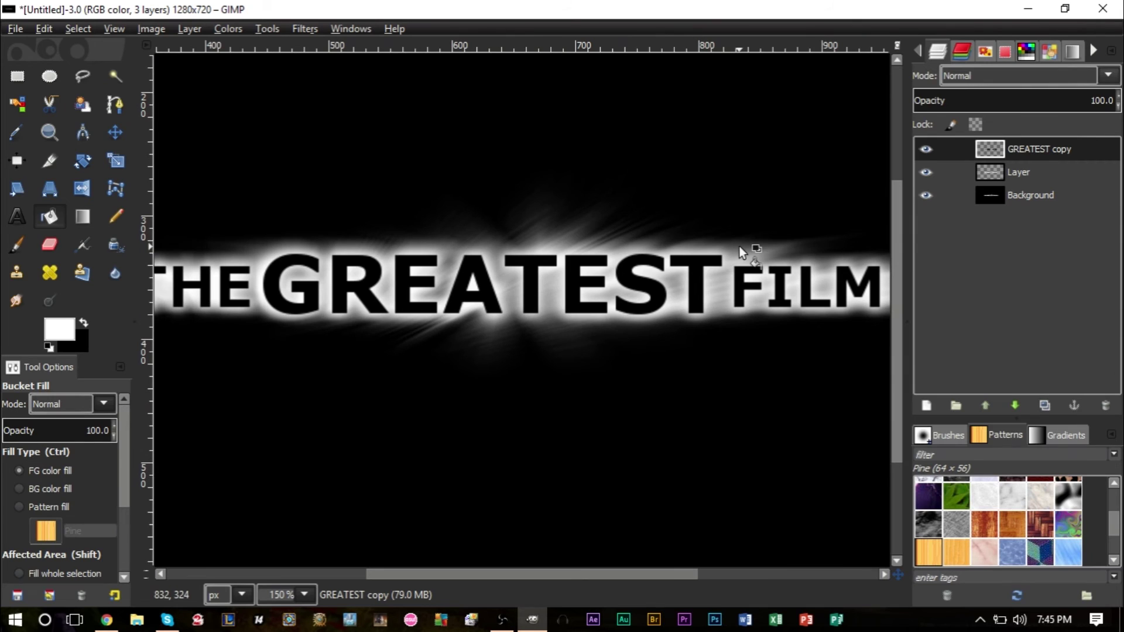
pyautogui.scroll(2, 591, 227)
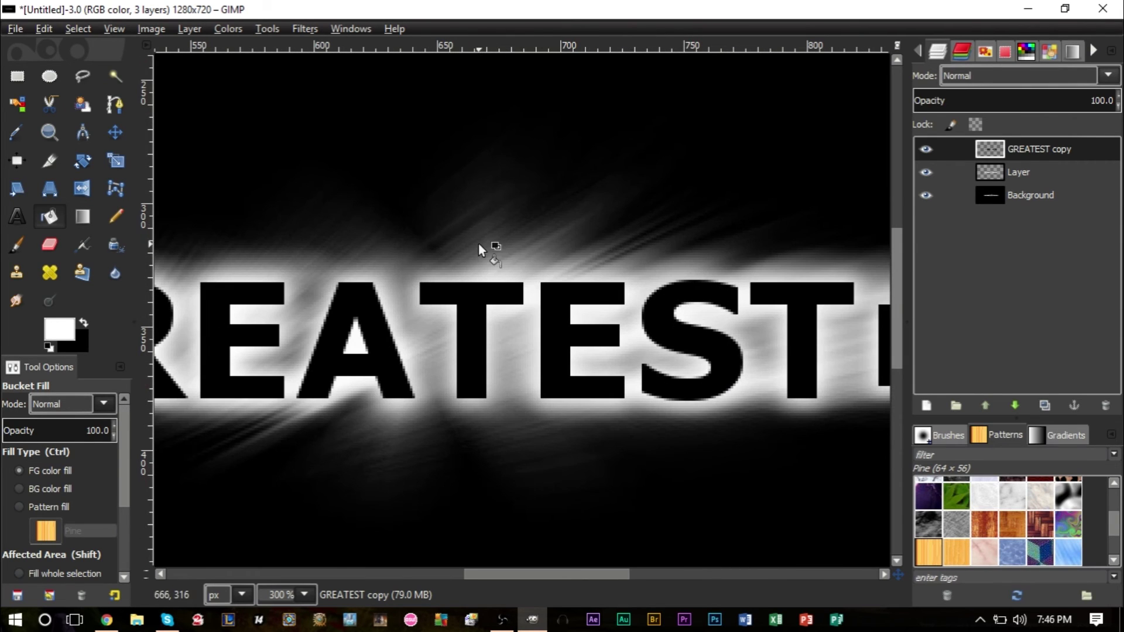
pyautogui.scroll(-1, 589, 226)
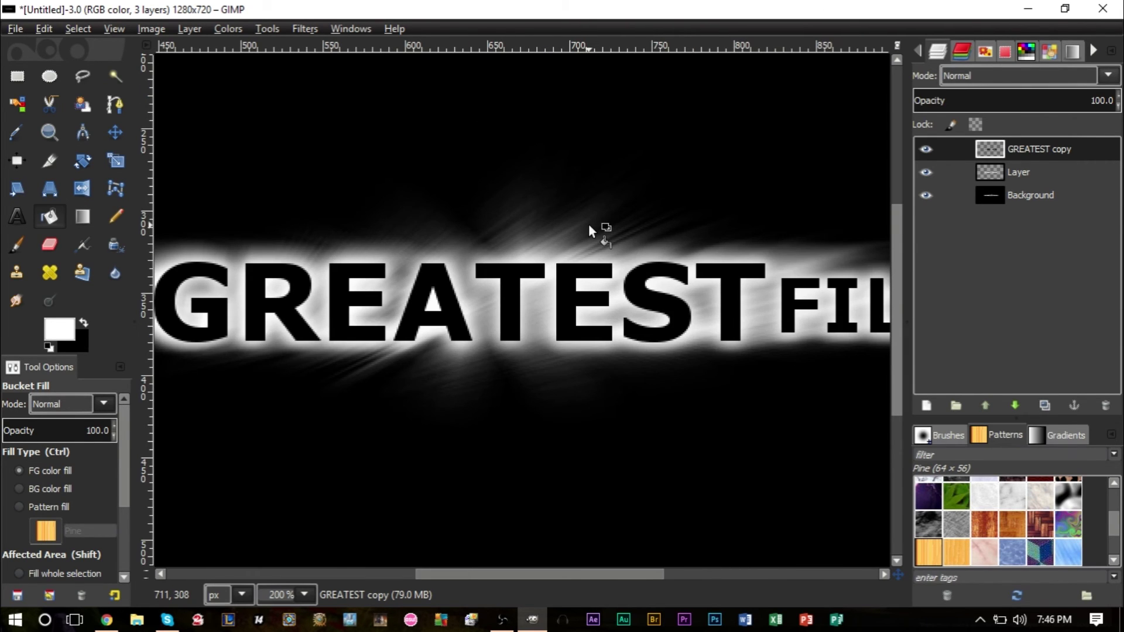
pyautogui.scroll(-1, 589, 229)
pyautogui.scroll(-1, 557, 233)
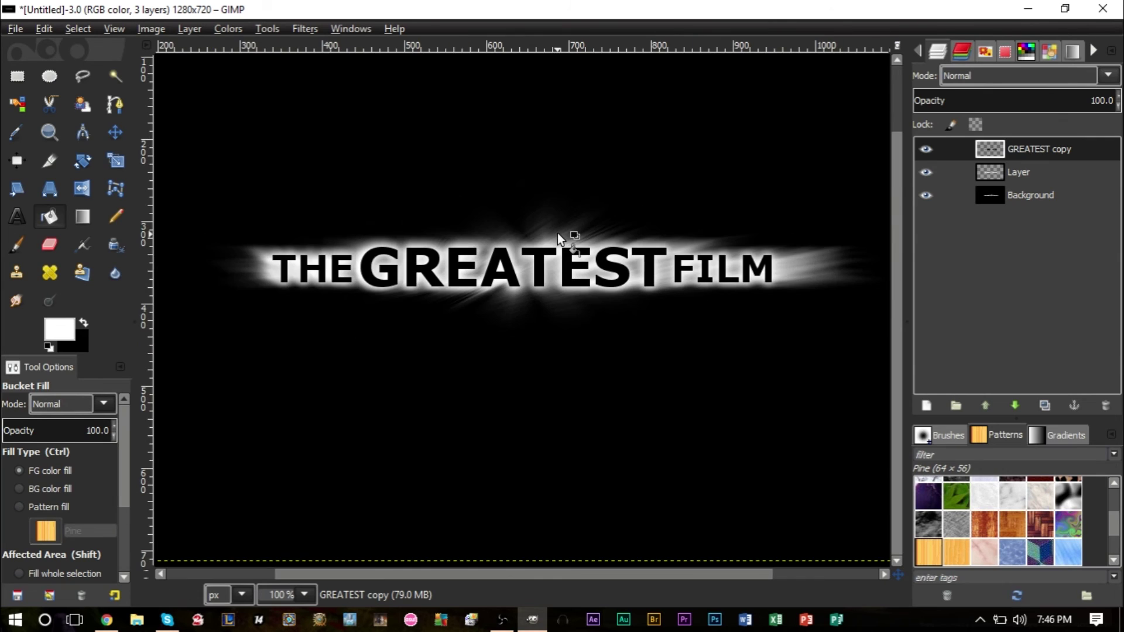
pyautogui.scroll(1, 651, 204)
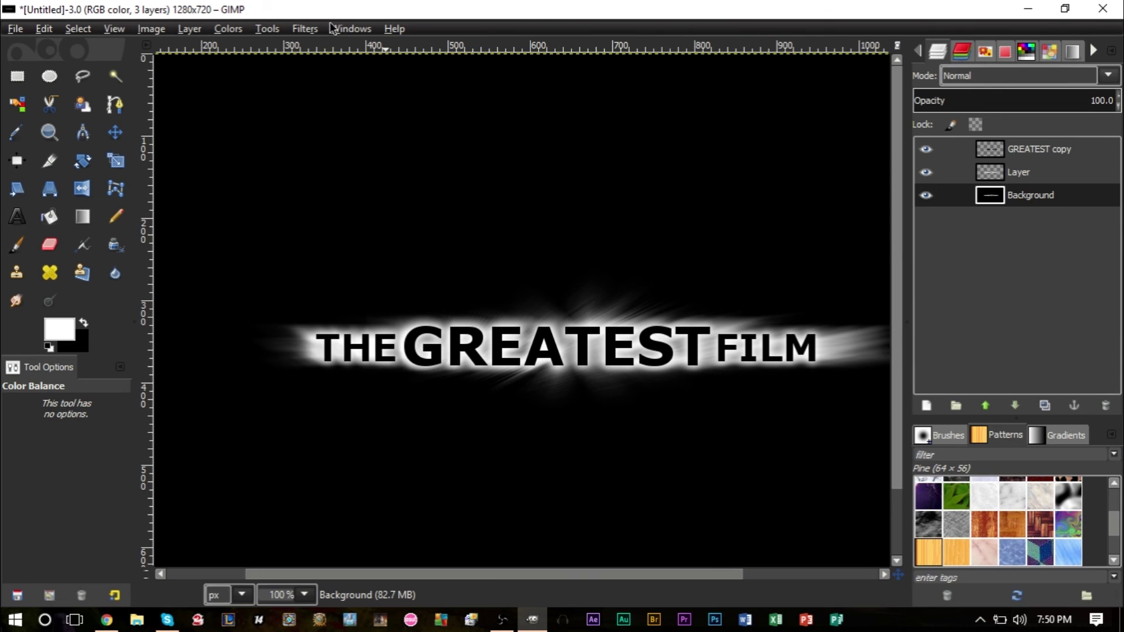
# Start Color Balance on the Background layer and set the shadows' green level to 30 and blue level to 40.
pyautogui.click(226, 30)
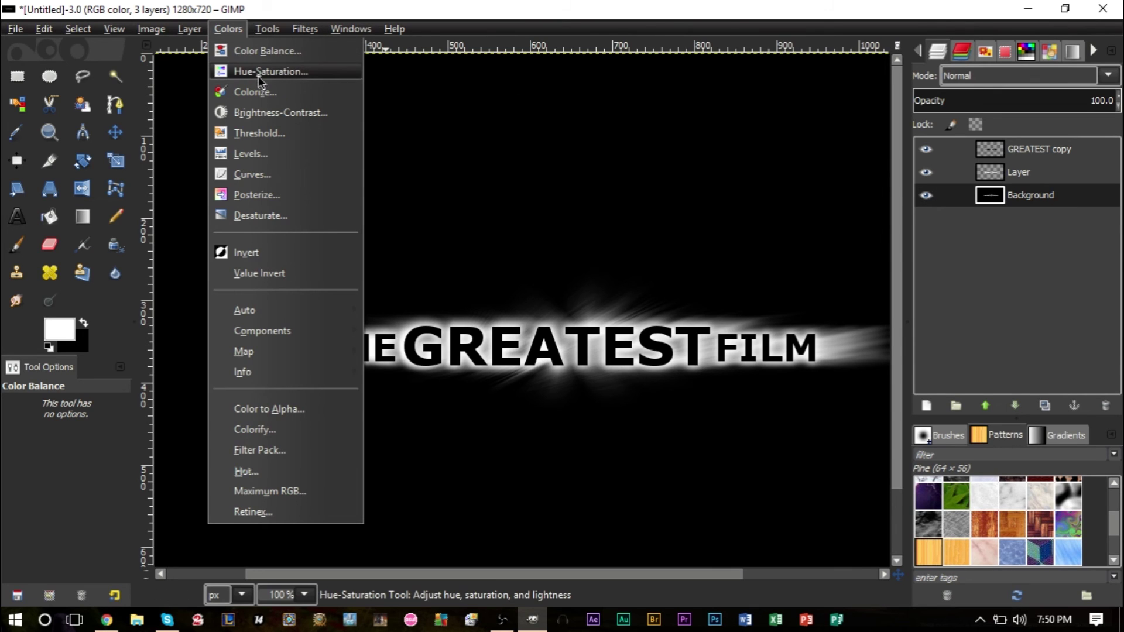
pyautogui.click(284, 52)
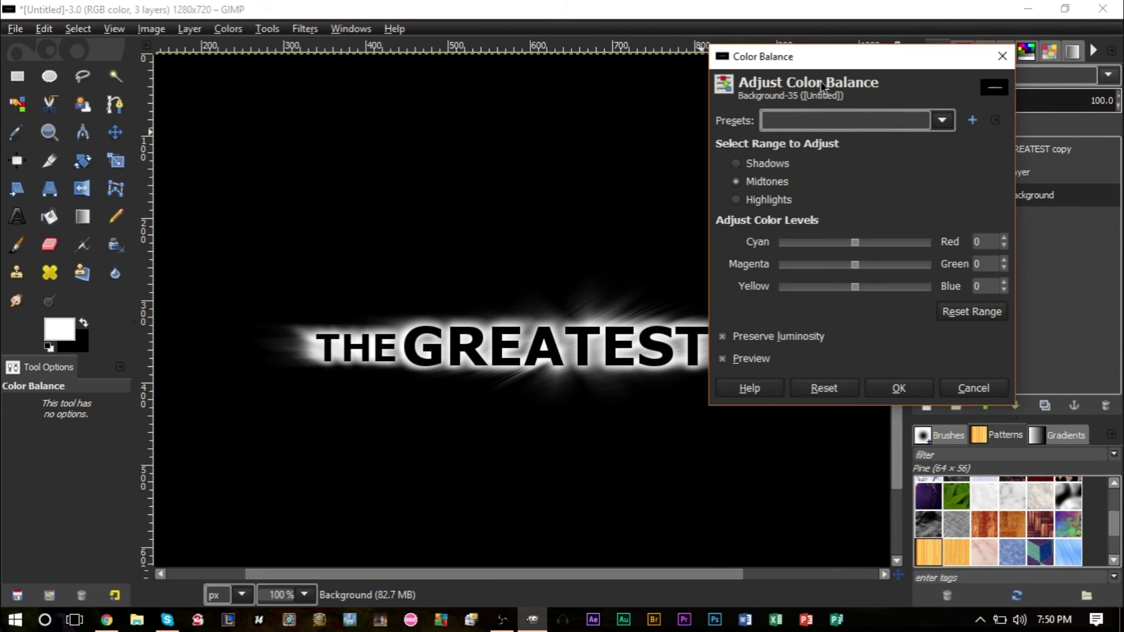
pyautogui.click(877, 125)
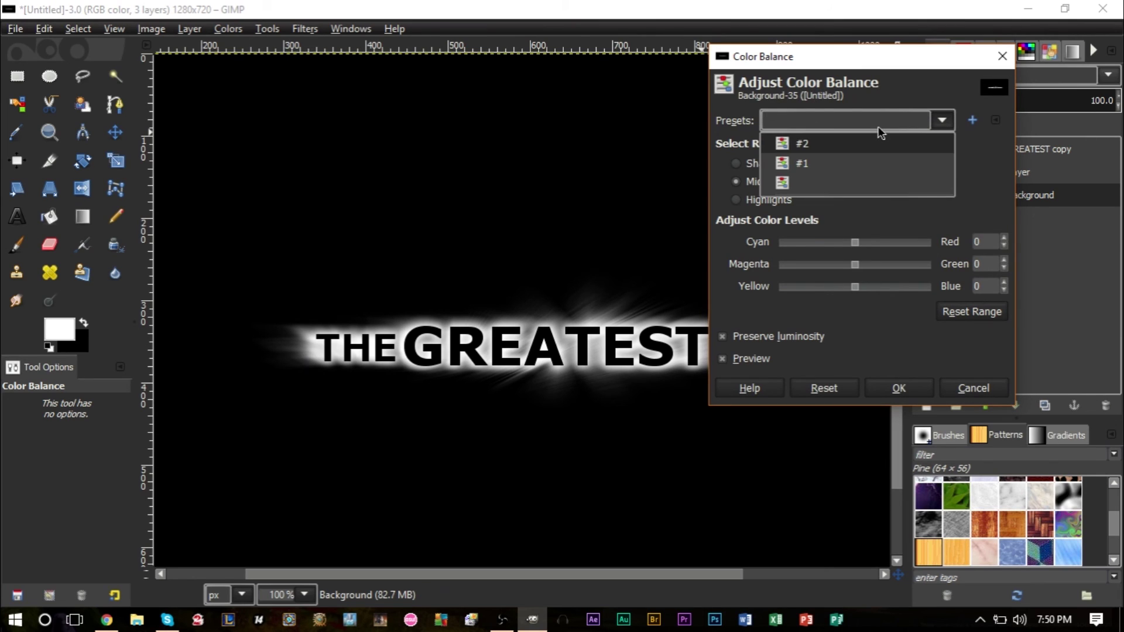
pyautogui.click(860, 217)
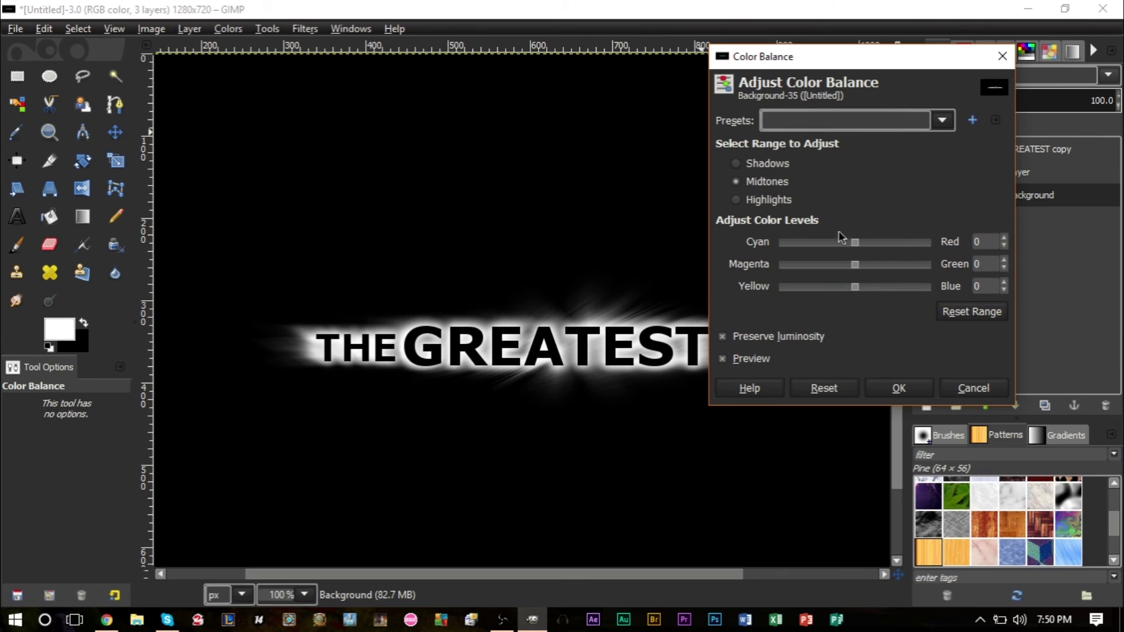
pyautogui.click(736, 182)
pyautogui.click(760, 166)
pyautogui.press('Tab')
pyautogui.write('30')
pyautogui.press('Tab')
pyautogui.write('40')
# Set the midtones color levels to red -60, green -35 and blue 30.
pyautogui.click(767, 182)
pyautogui.write('-6')
pyautogui.write('0')
pyautogui.press('Tab')
pyautogui.write('-35')
pyautogui.press('Tab')
pyautogui.write('30')
pyautogui.press('Tab')
# Set the highlights color levels to red -85, green -35 and blue -50, and apply the color balance.
pyautogui.click(761, 202)
pyautogui.write('-85')
pyautogui.press('Tab')
pyautogui.write('-35')
pyautogui.press('Tab')
pyautogui.write('-50')
pyautogui.press('Tab')
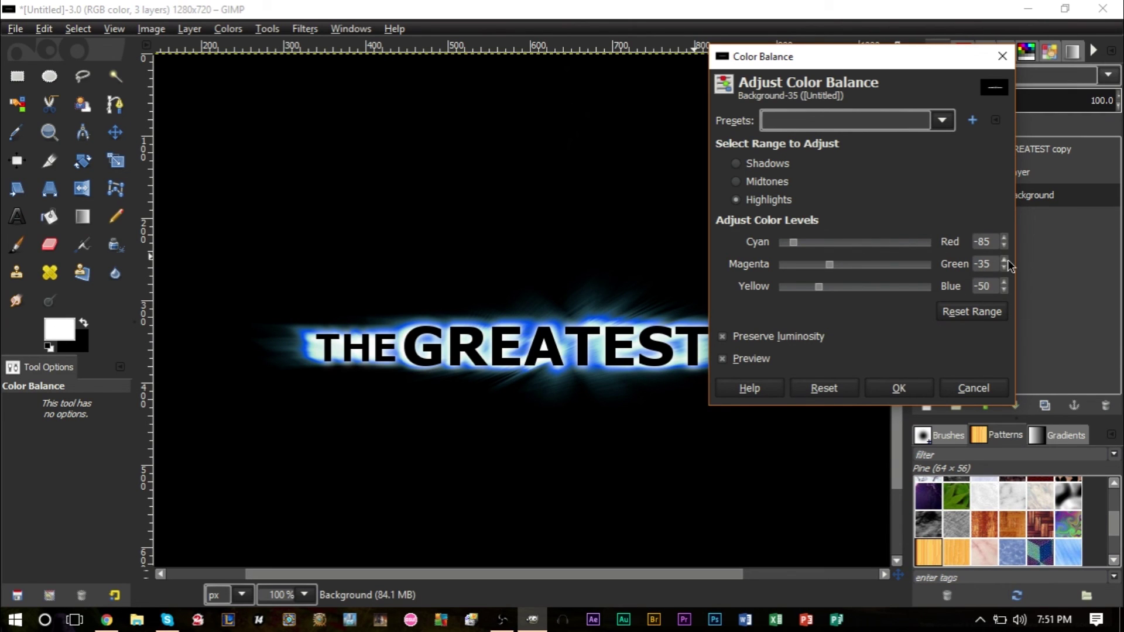
pyautogui.click(902, 389)
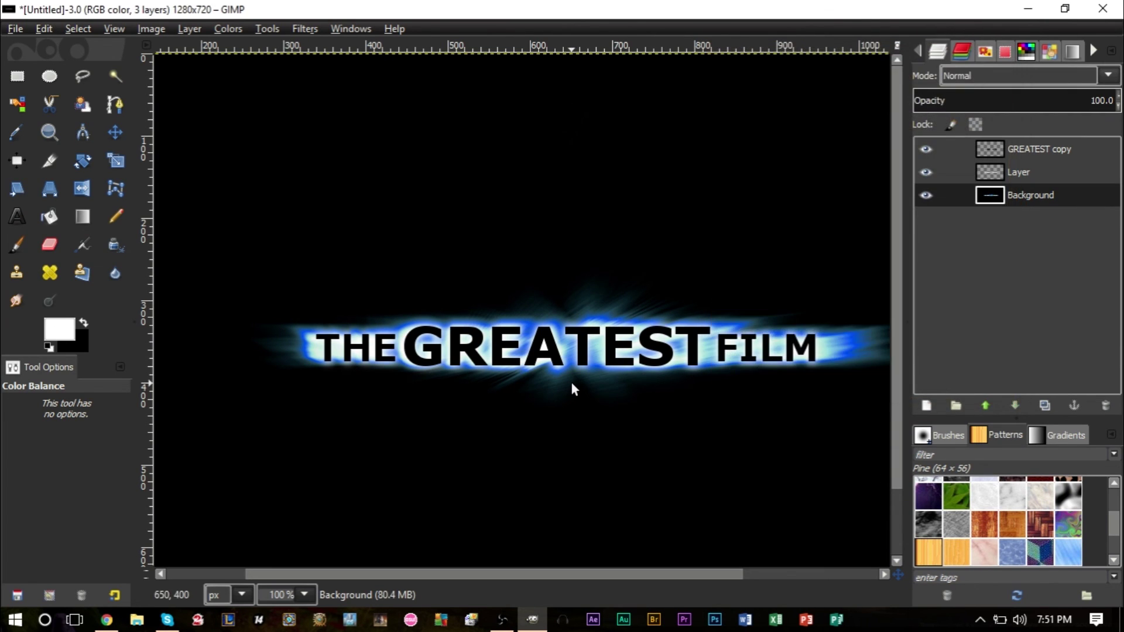
# Examine the color-balanced streaks around the title up close and across the whole image.
pyautogui.press('-')
pyautogui.keyDown('ctrl'); pyautogui.scroll(4, 512, 335); pyautogui.keyUp('ctrl')
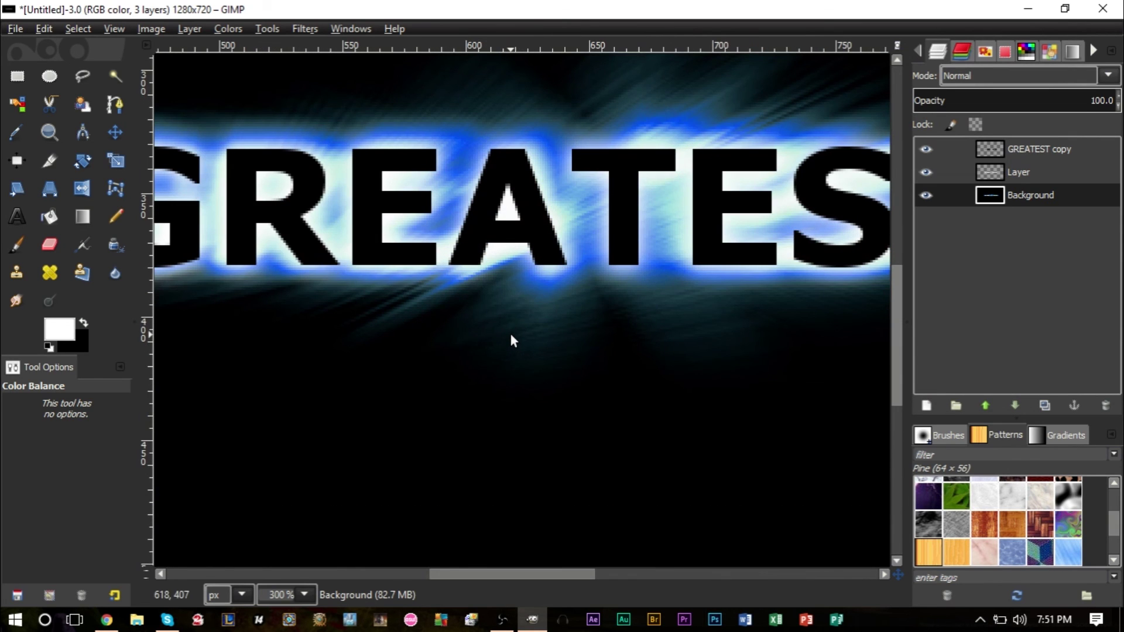
pyautogui.keyDown('ctrl'); pyautogui.scroll(-4, 511, 335); pyautogui.keyUp('ctrl')
pyautogui.keyDown('ctrl'); pyautogui.scroll(1, 510, 335); pyautogui.keyUp('ctrl')
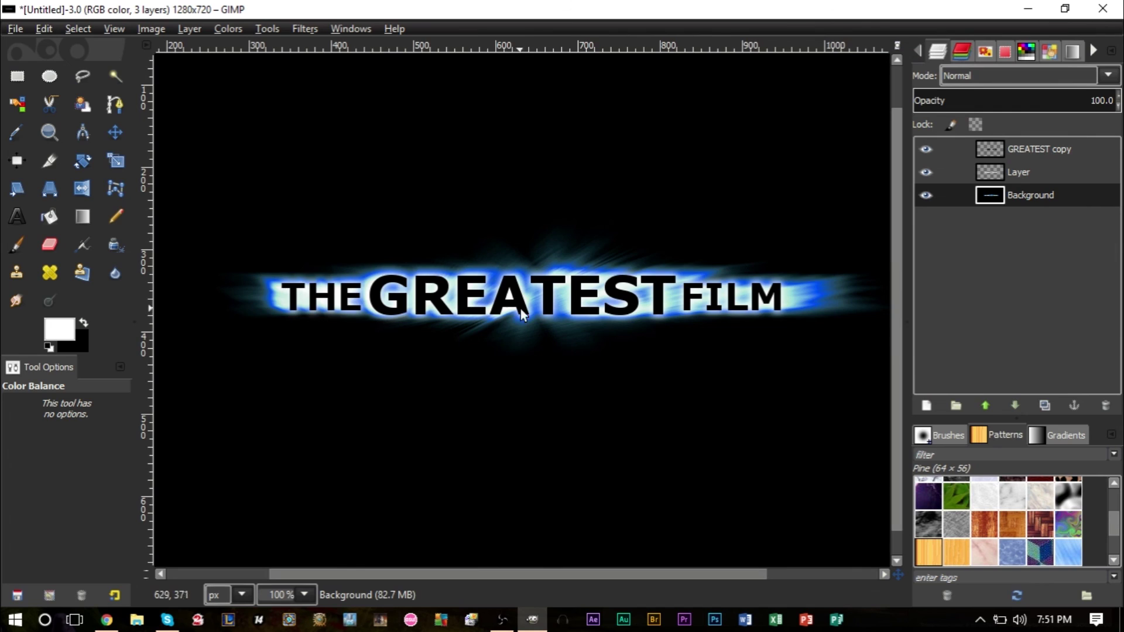
pyautogui.keyDown('ctrl'); pyautogui.scroll(-1, 528, 311); pyautogui.keyUp('ctrl')
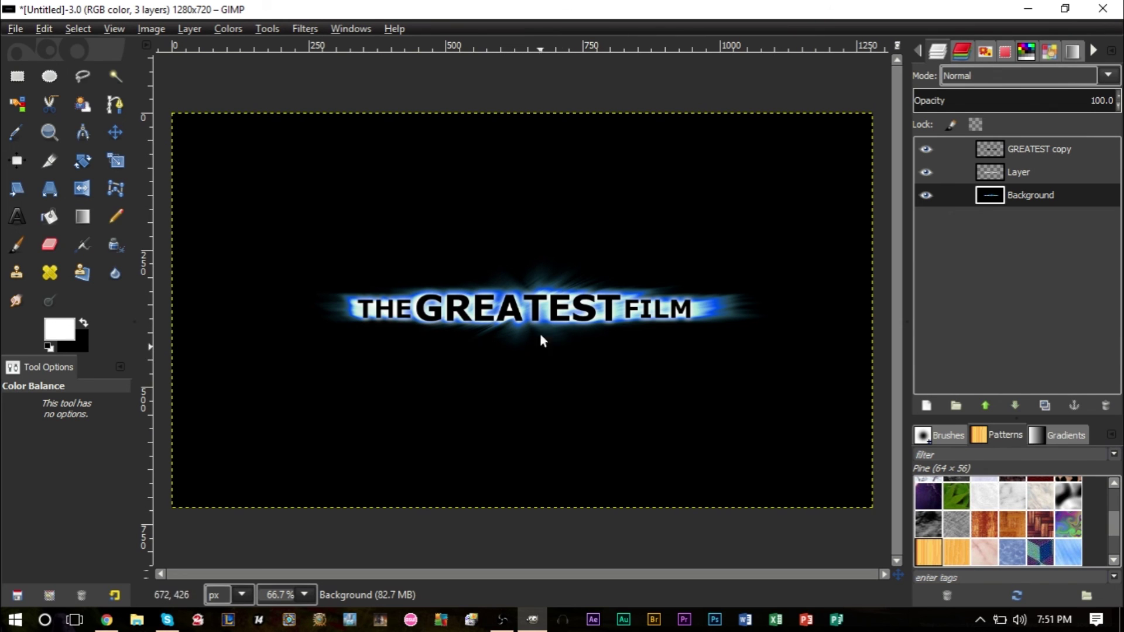
pyautogui.scroll(-1, 537, 353)
pyautogui.scroll(2, 538, 353)
pyautogui.scroll(-1, 499, 335)
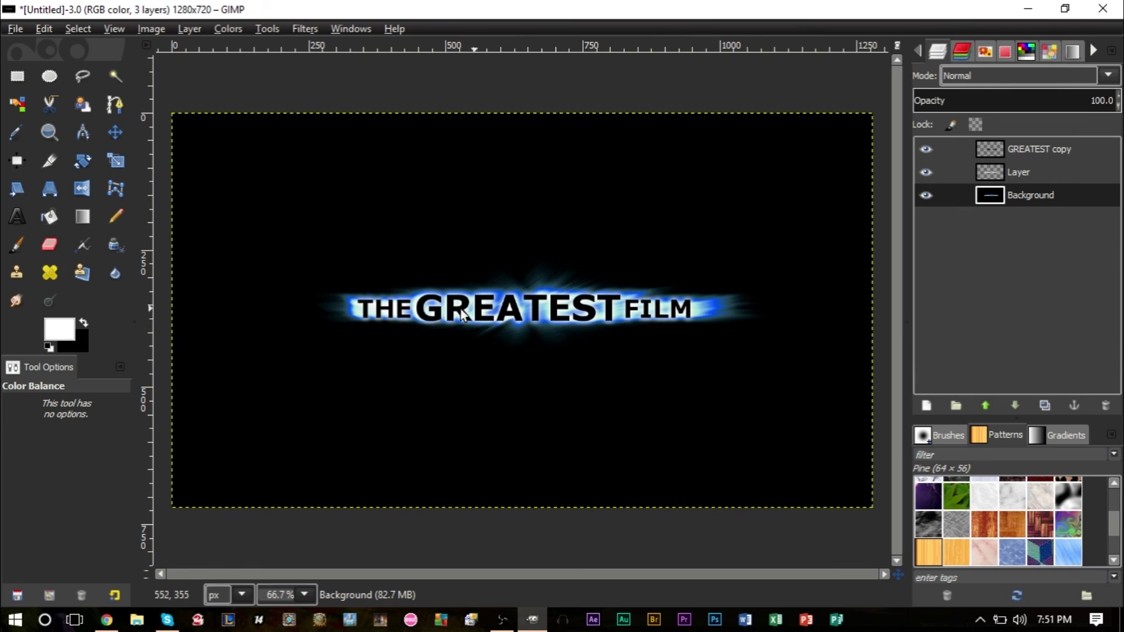